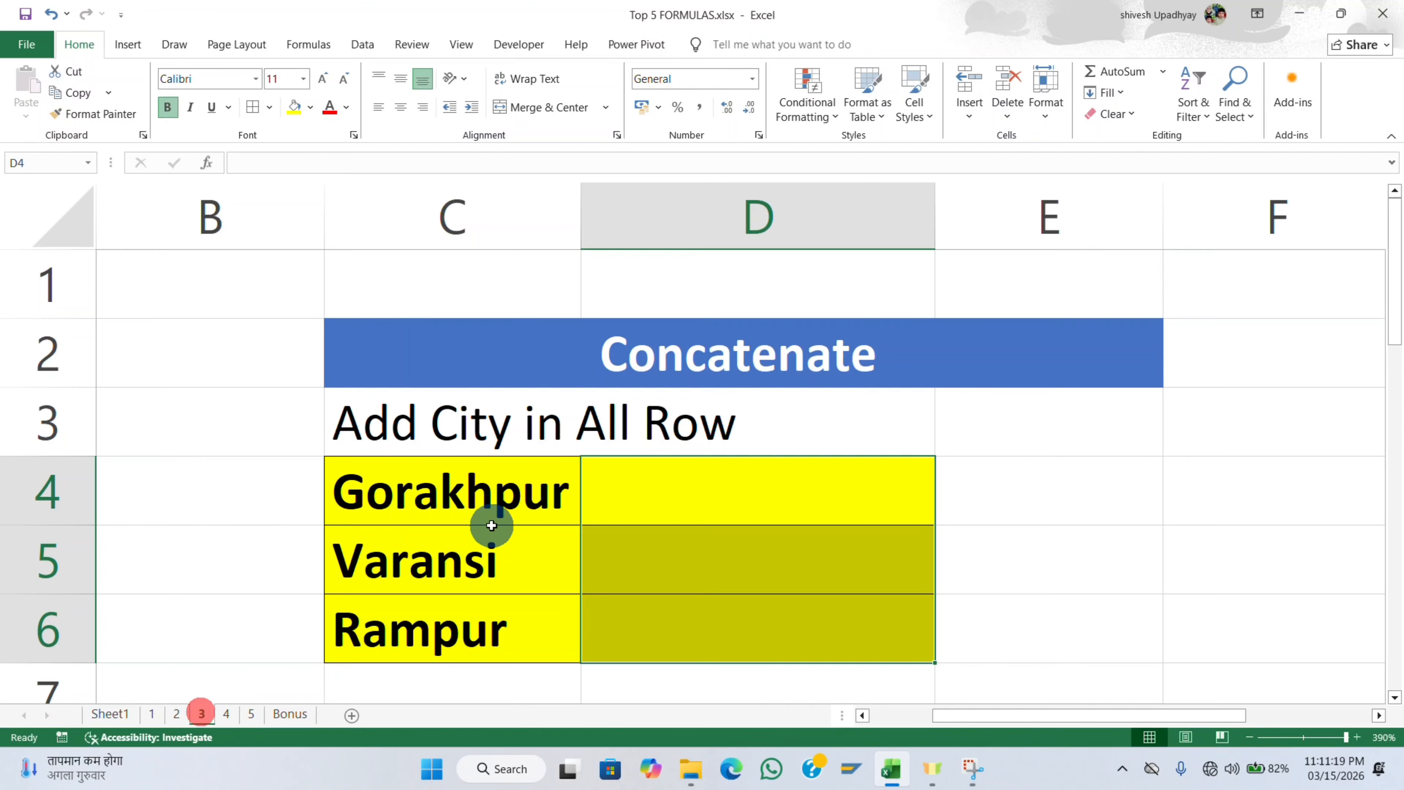
# Enter =CONCATENATE(C4," ","City") in cell D4 to append the word City to the name in C4.
pyautogui.click(691, 486)
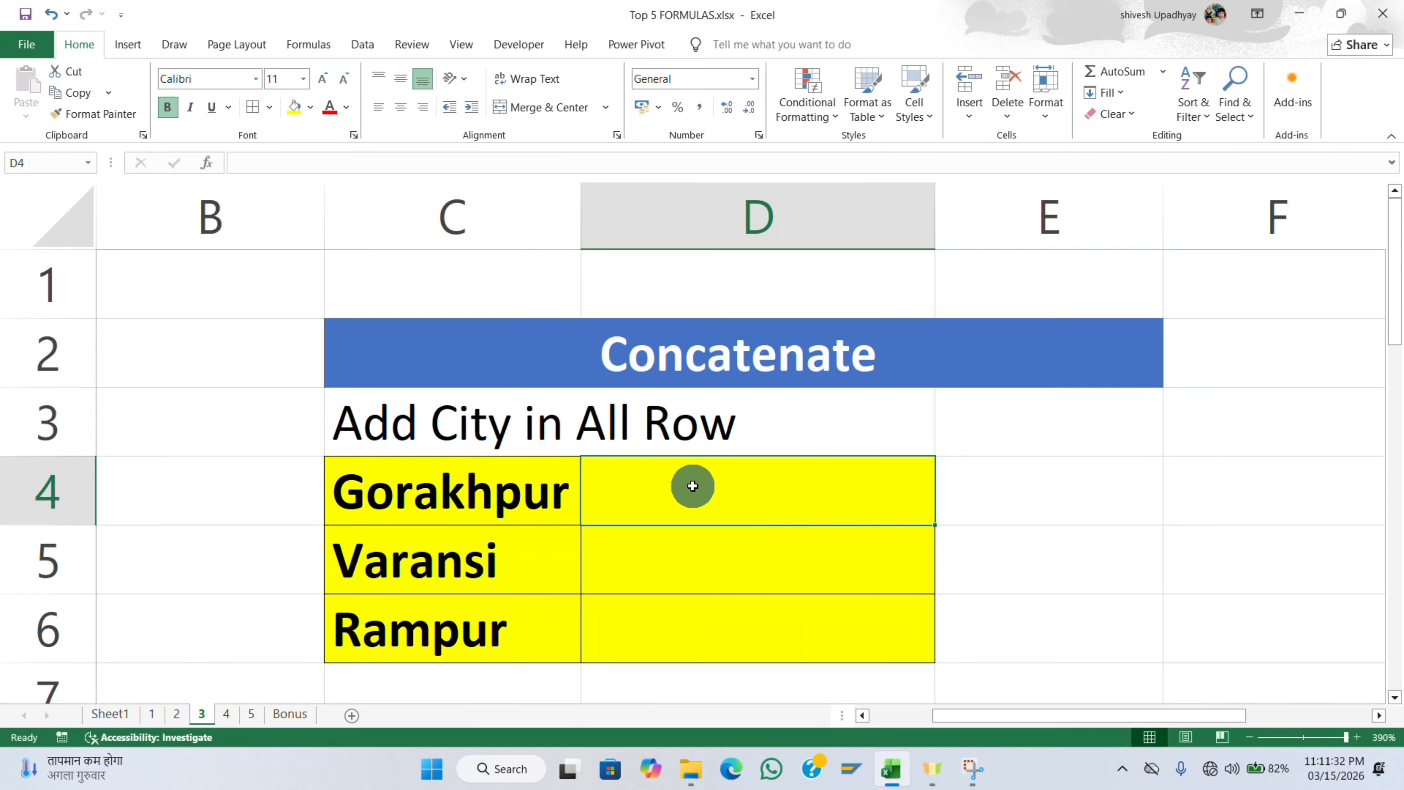
pyautogui.click(693, 486)
pyautogui.write('=')
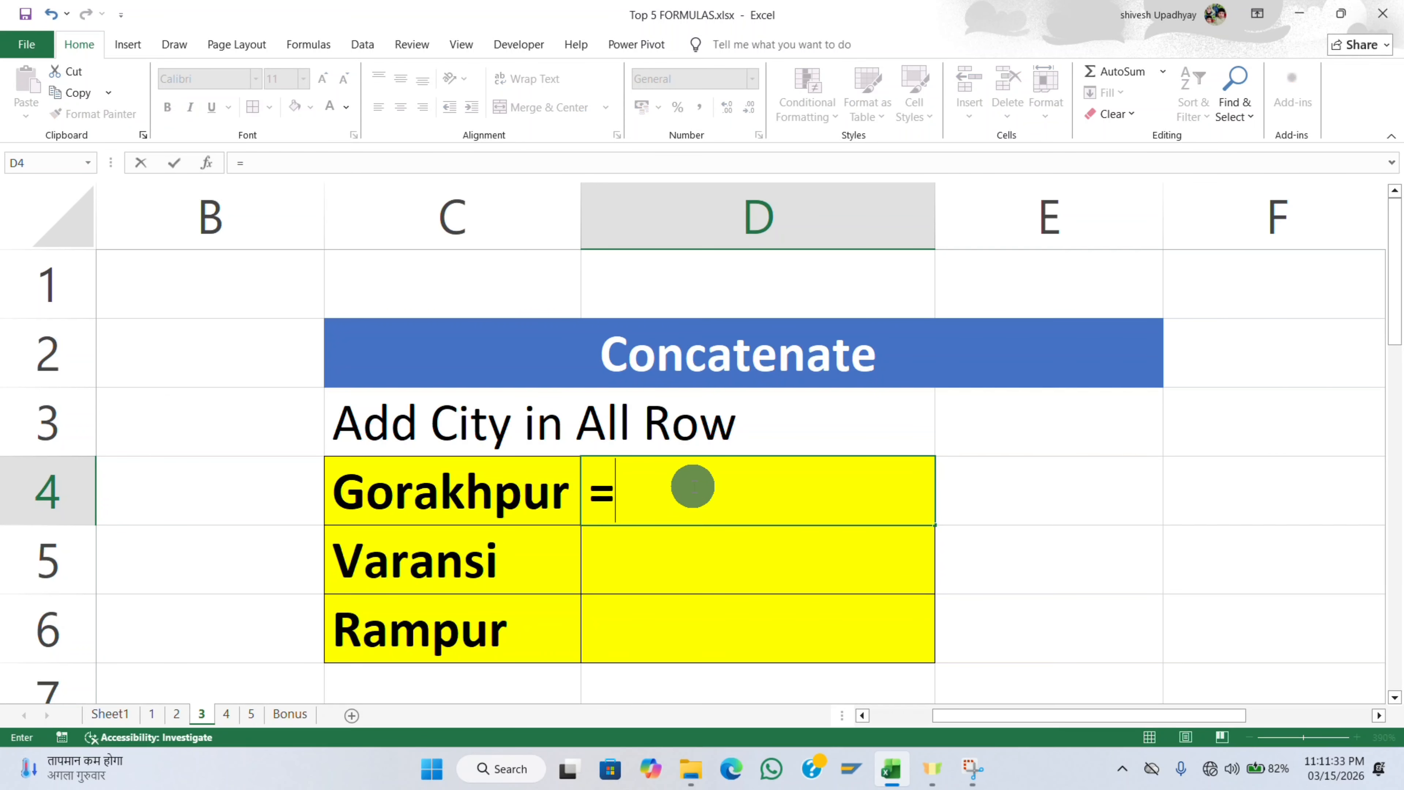
pyautogui.write('concate')
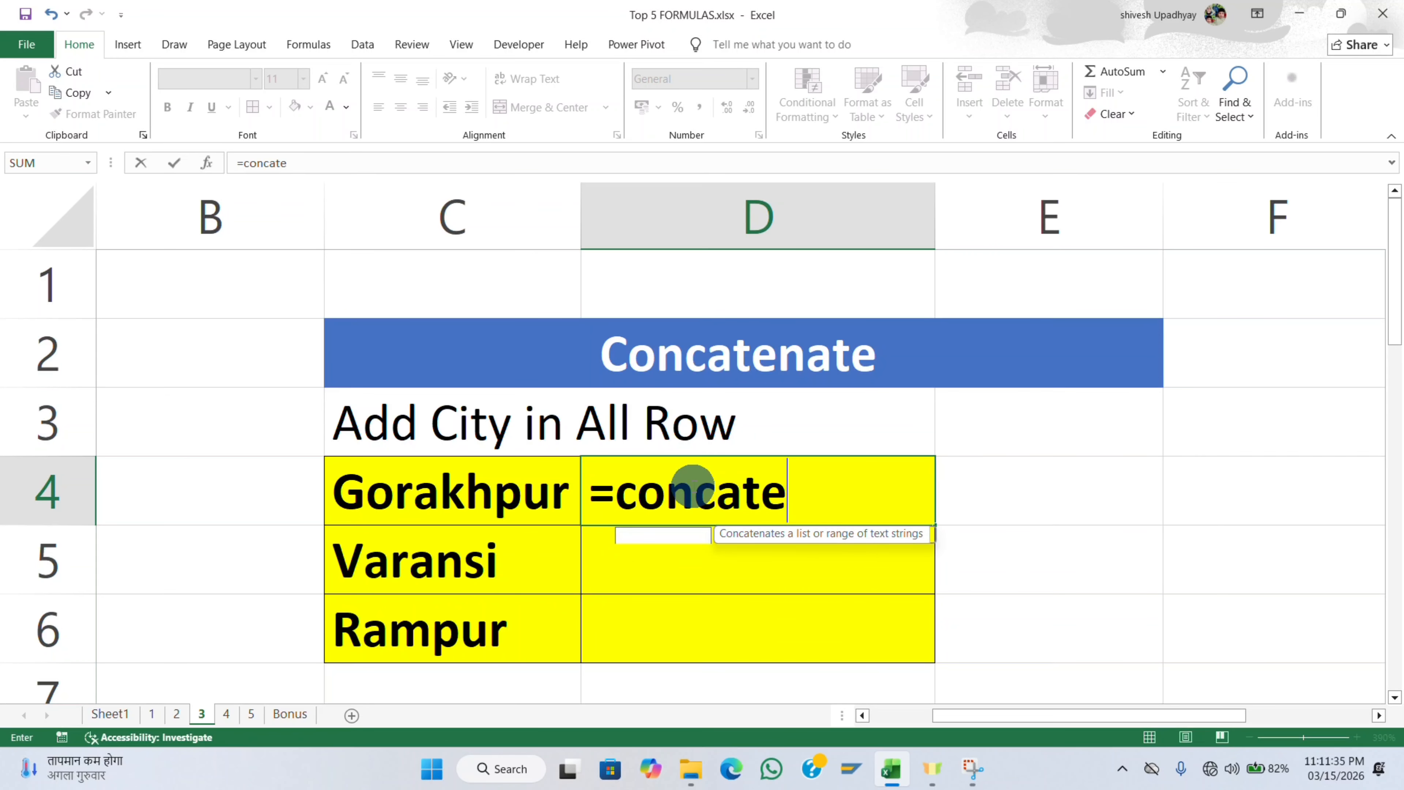
pyautogui.press('Tab')
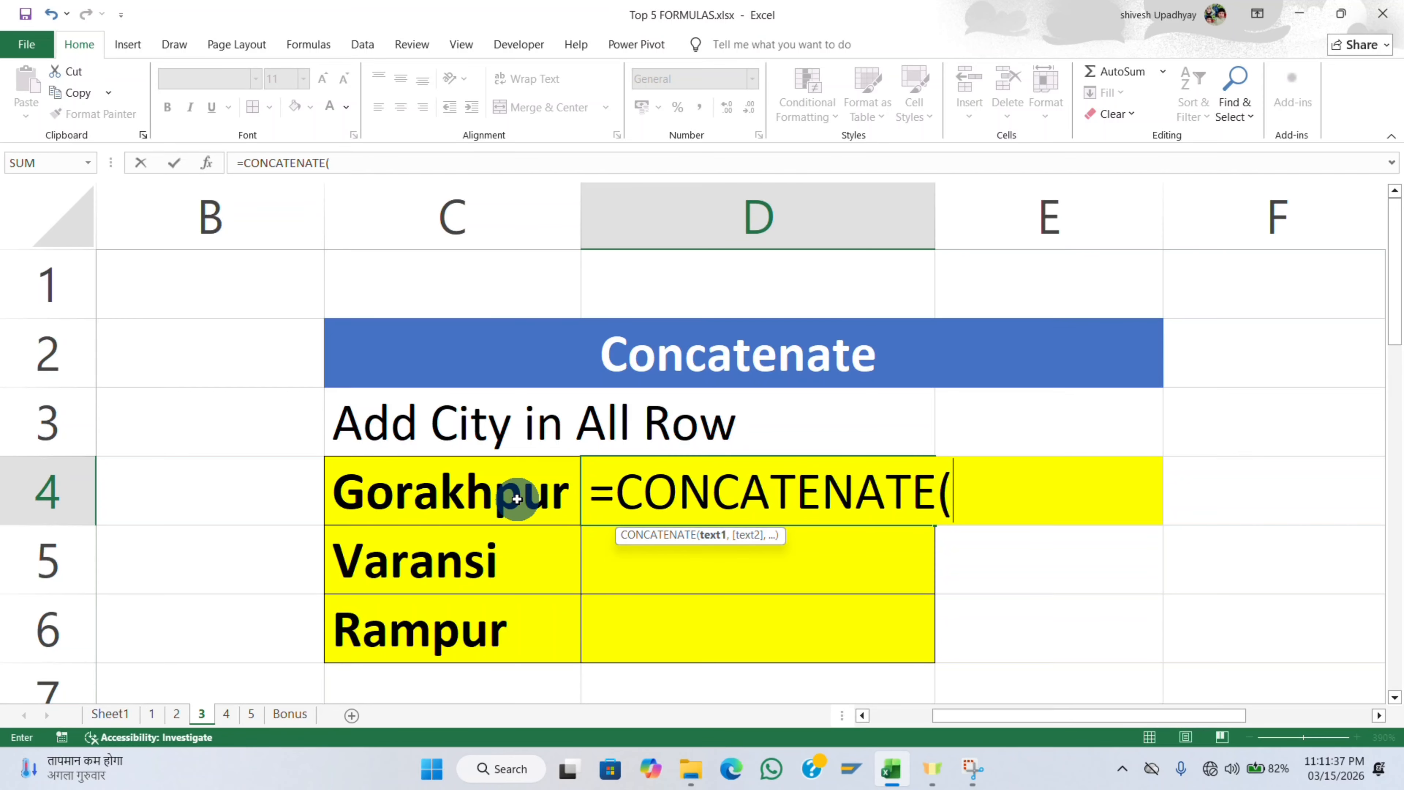
pyautogui.click(489, 492)
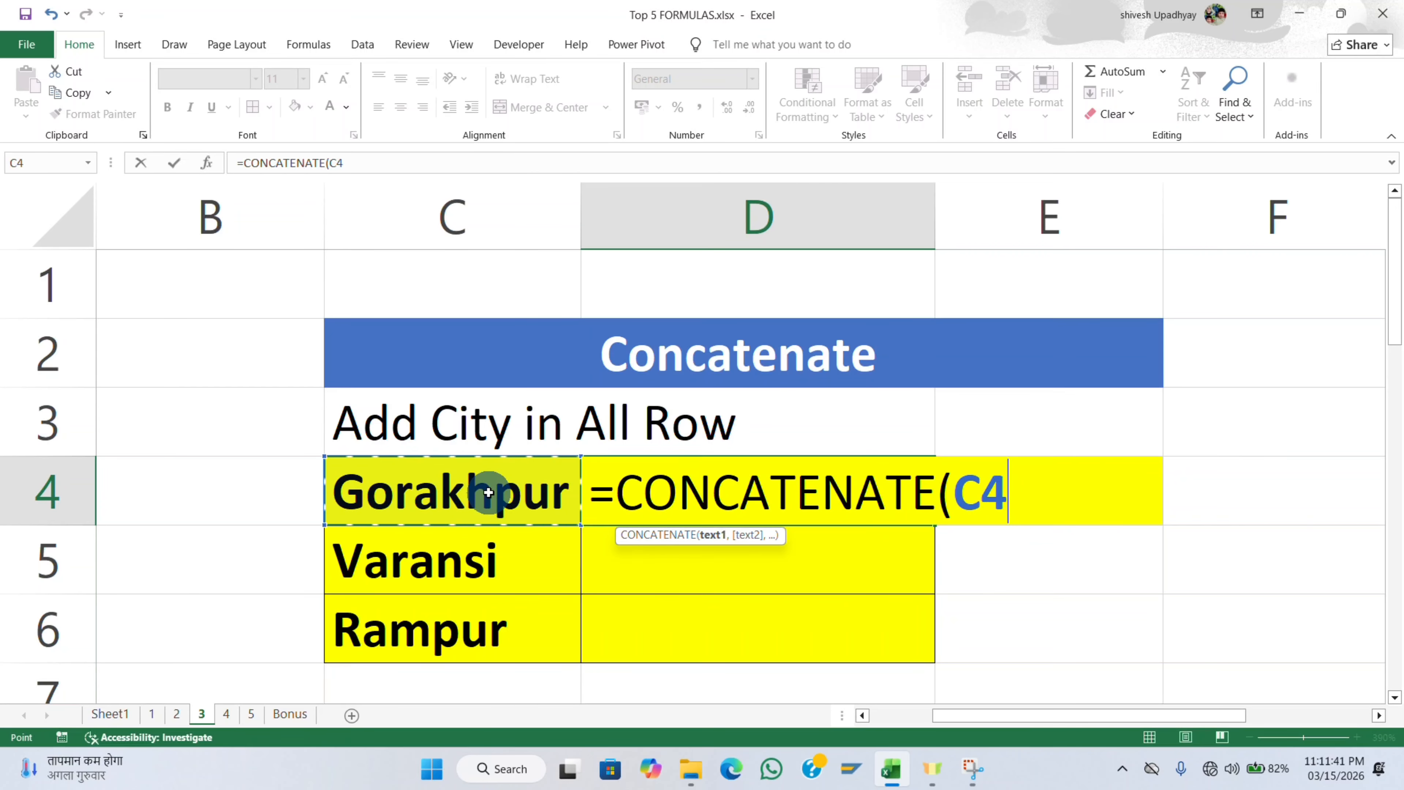
pyautogui.write(',')
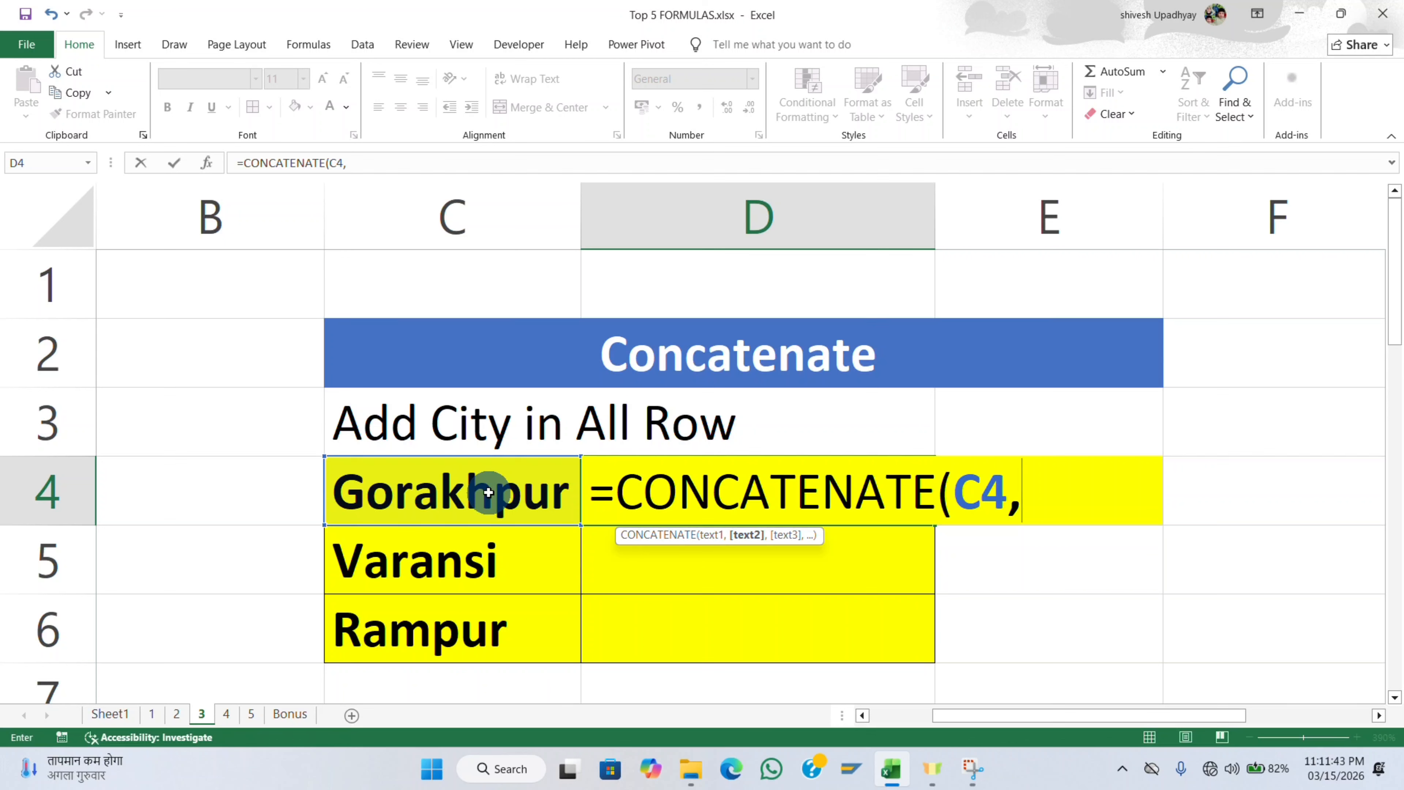
pyautogui.write('" ",')
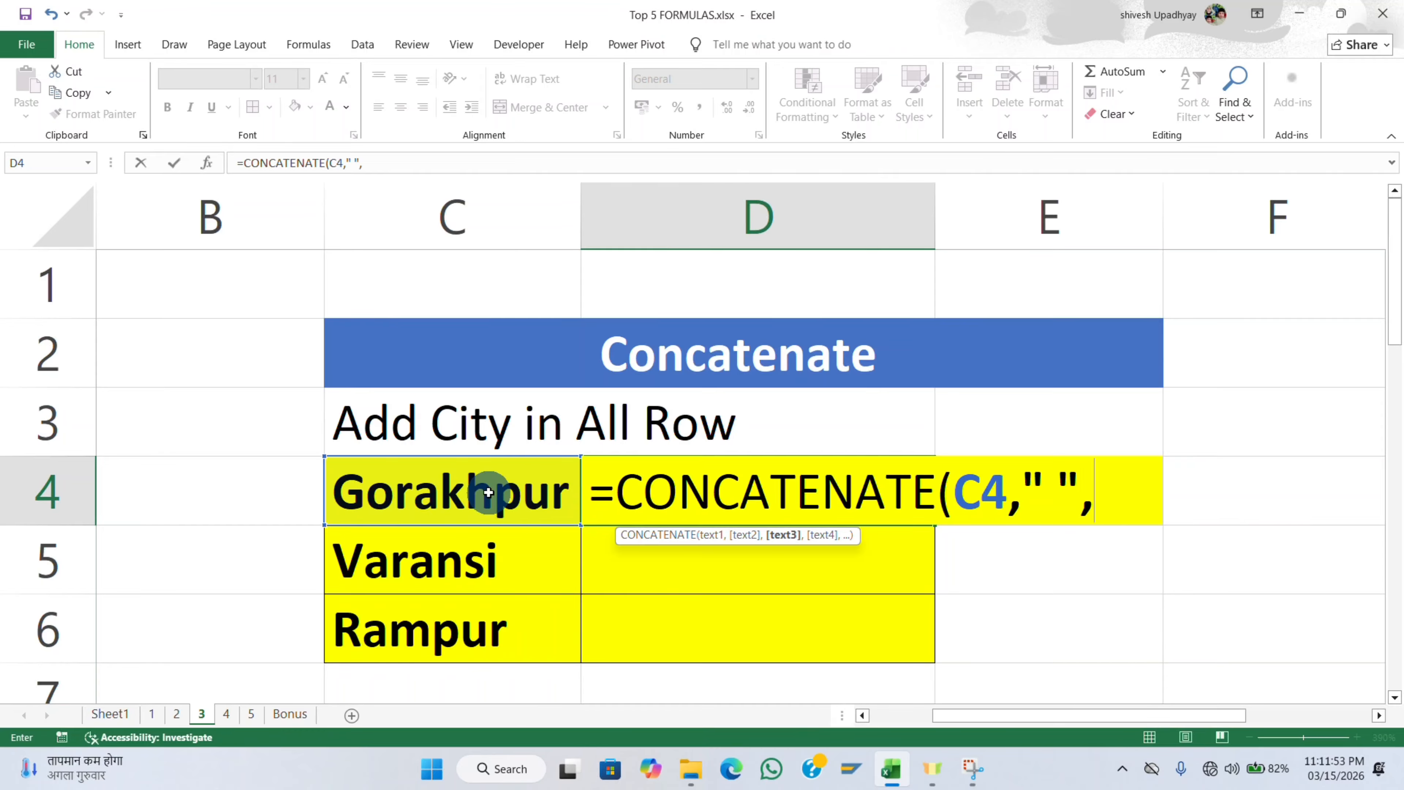
pyautogui.write('"')
pyautogui.write('Cit')
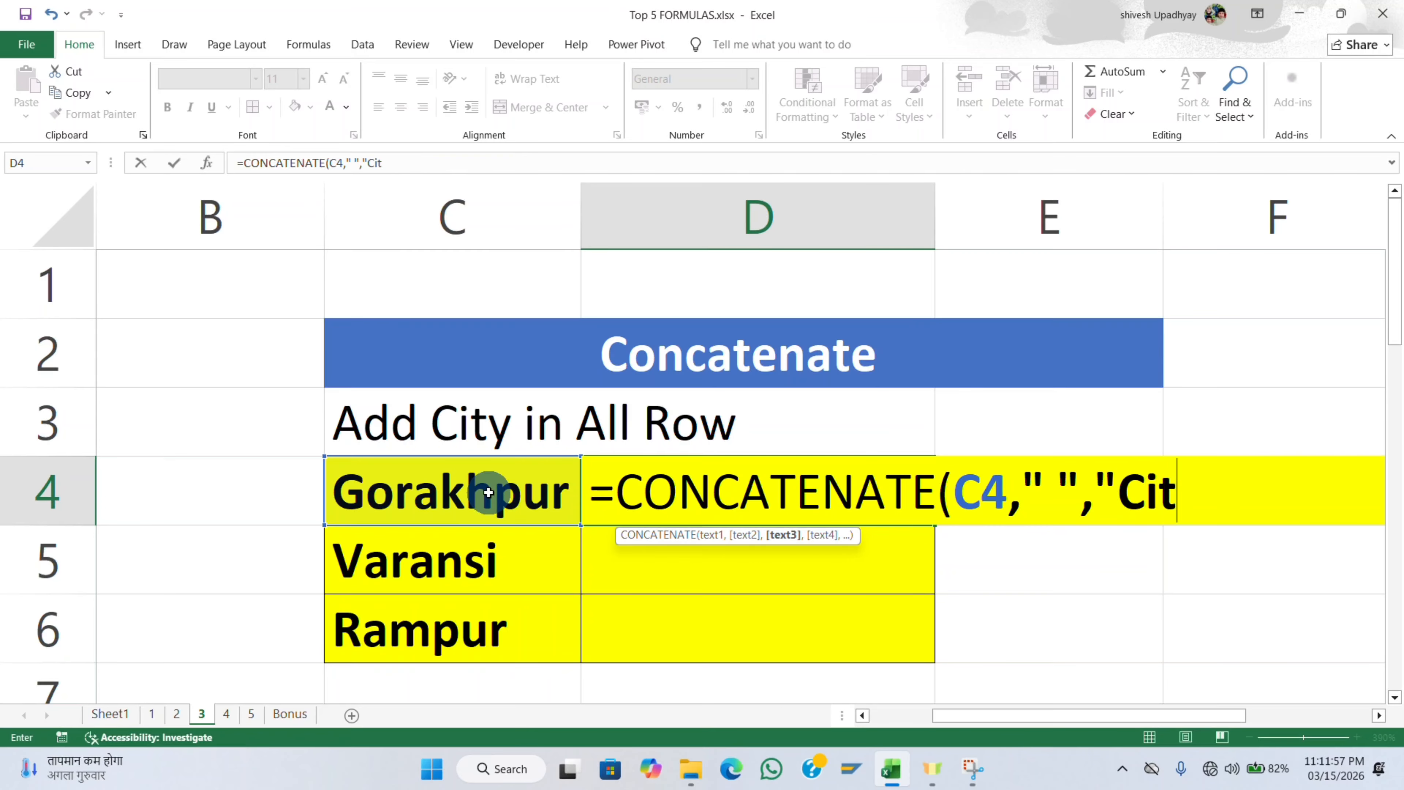
pyautogui.write('y")')
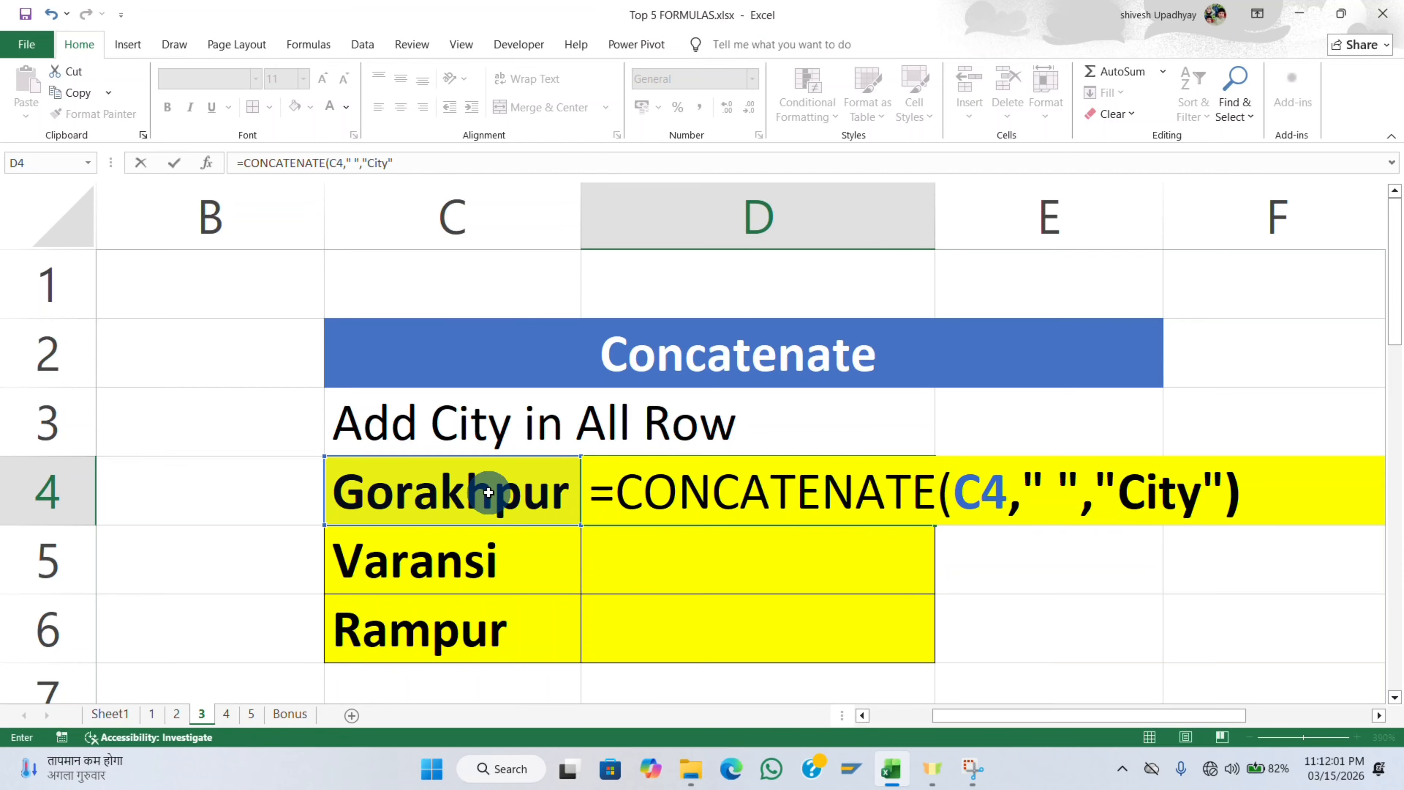
pyautogui.press('Return')
# Fill the CONCATENATE formula from D4 down through D6.
pyautogui.click(785, 469)
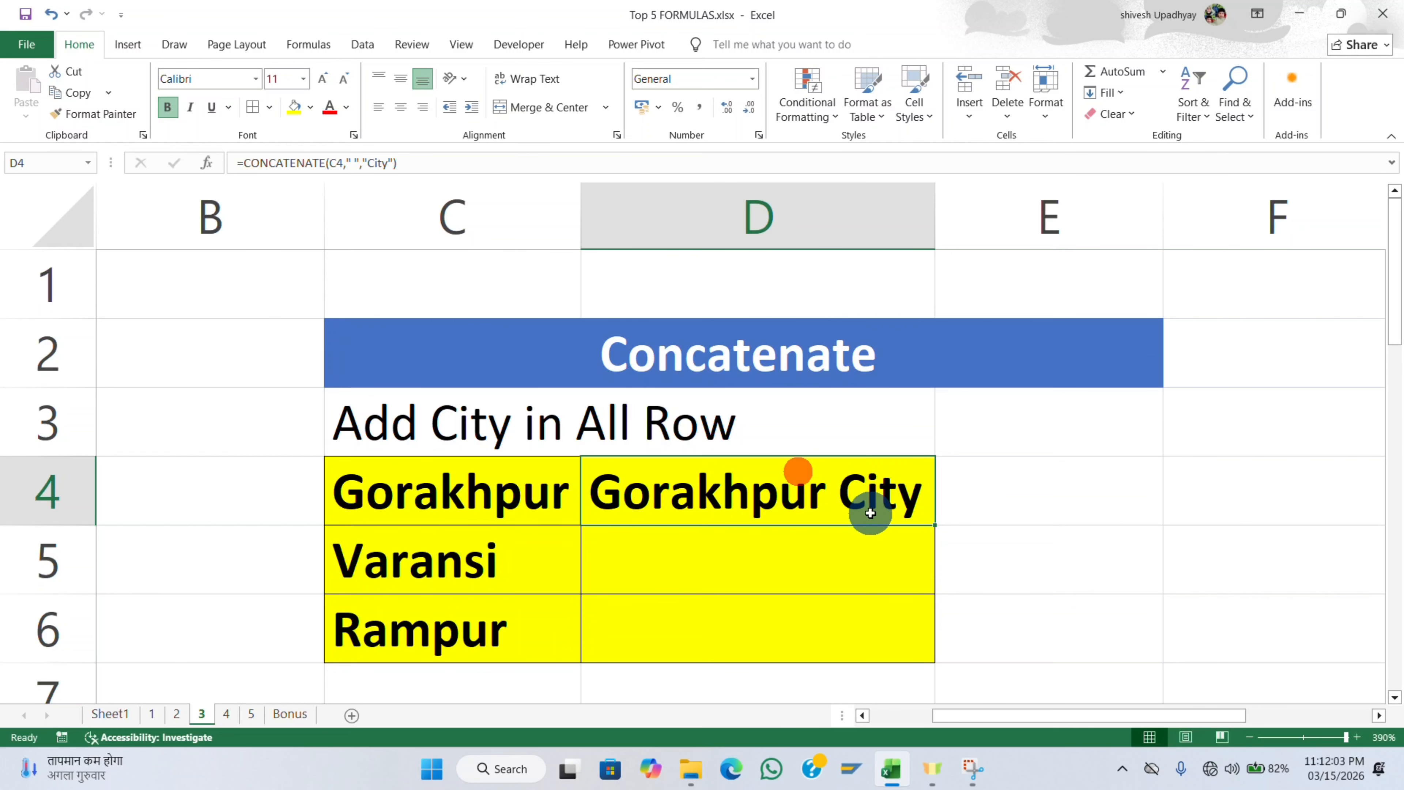
pyautogui.doubleClick(929, 522)
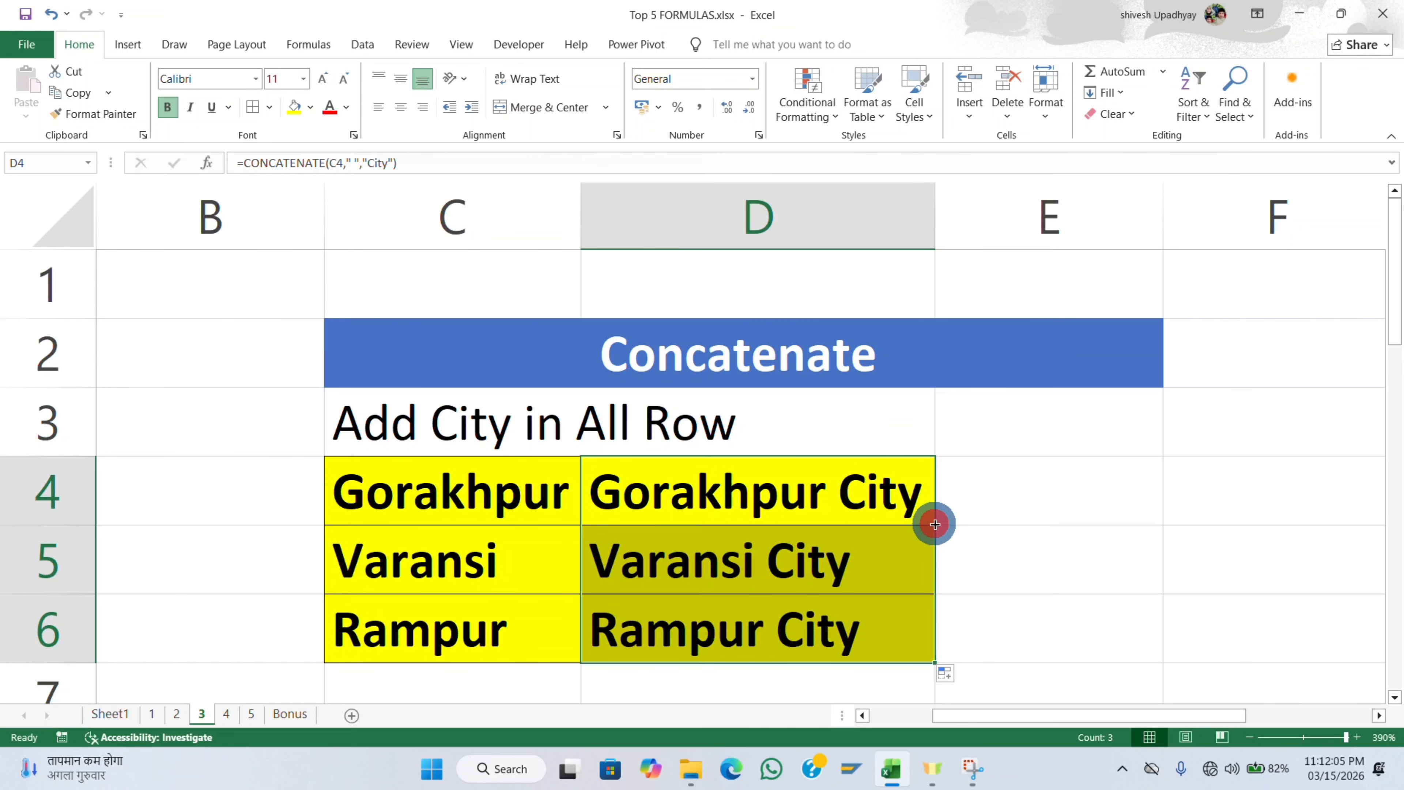
pyautogui.click(998, 531)
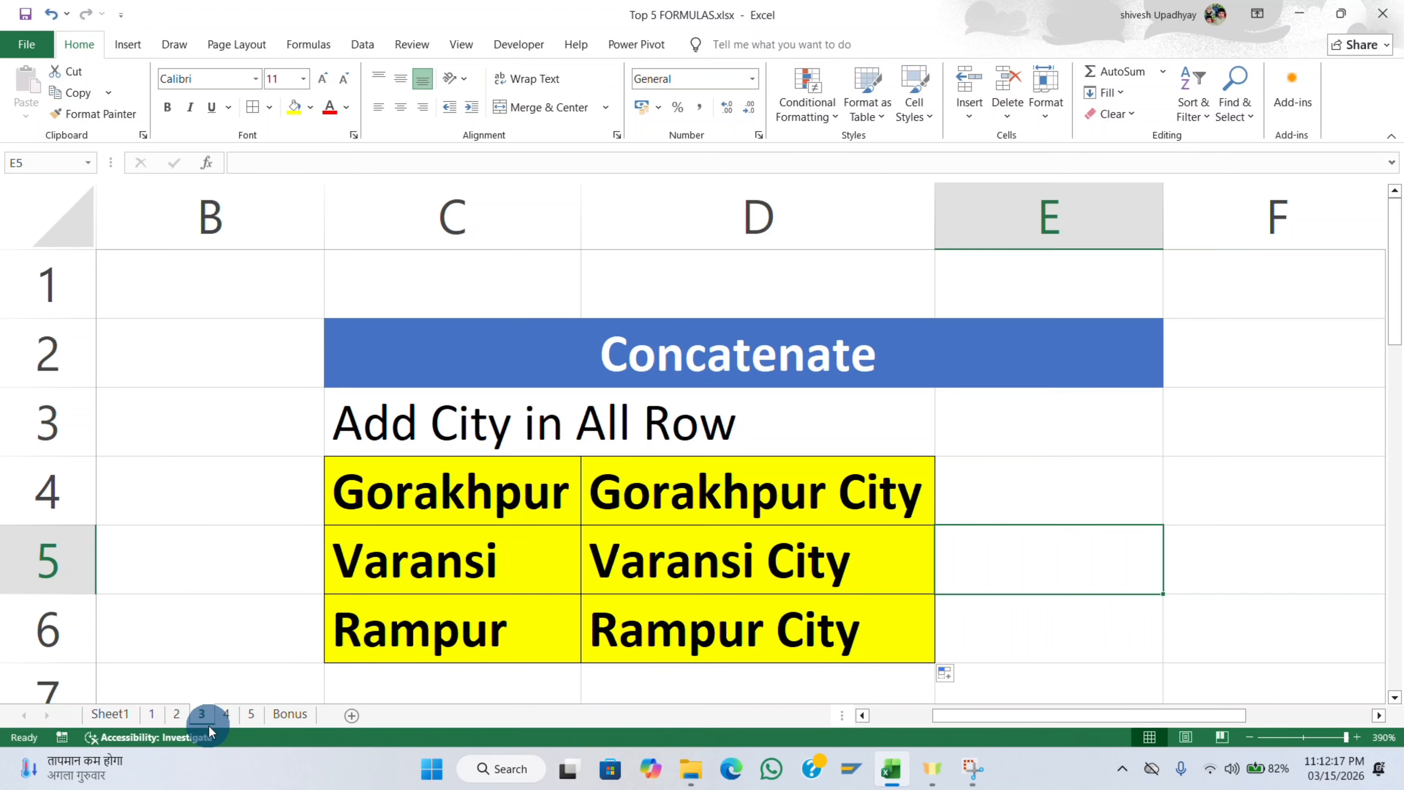
# On sheet 2, enter =VLOOKUP(E4,B4:C7,2,FALSE) in cell F4 to look up the name for the location in E4.
pyautogui.click(178, 715)
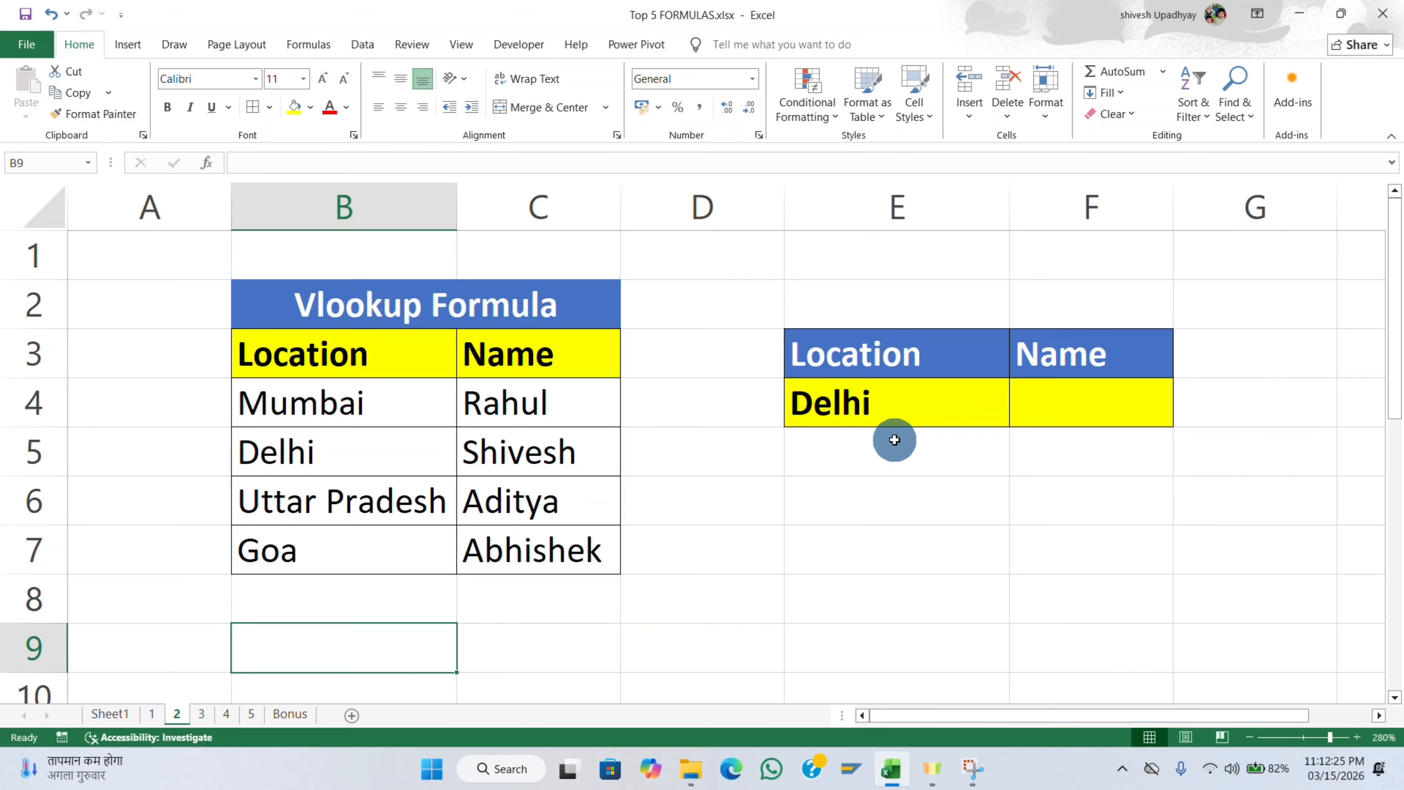
pyautogui.click(1033, 406)
pyautogui.write('=vlo')
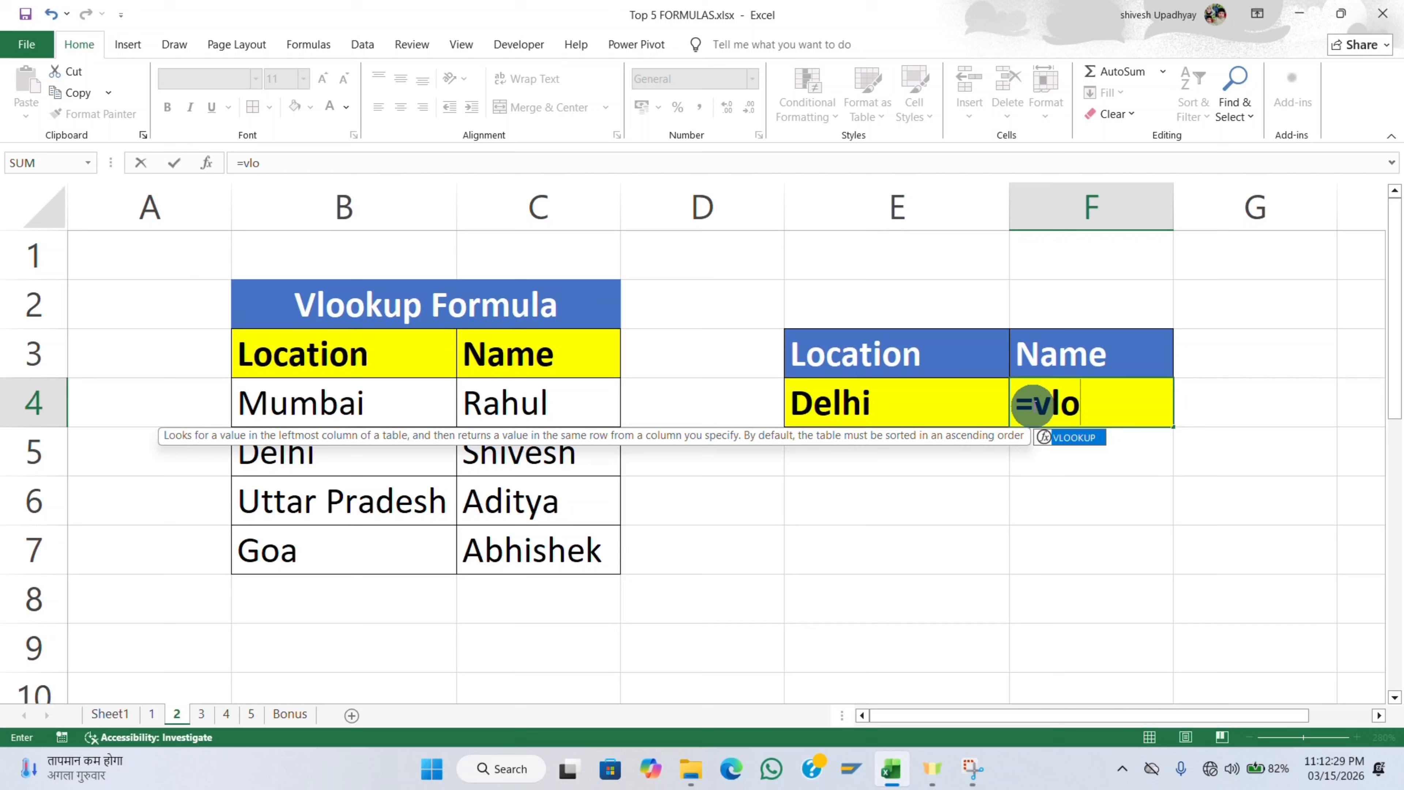
pyautogui.press('Tab')
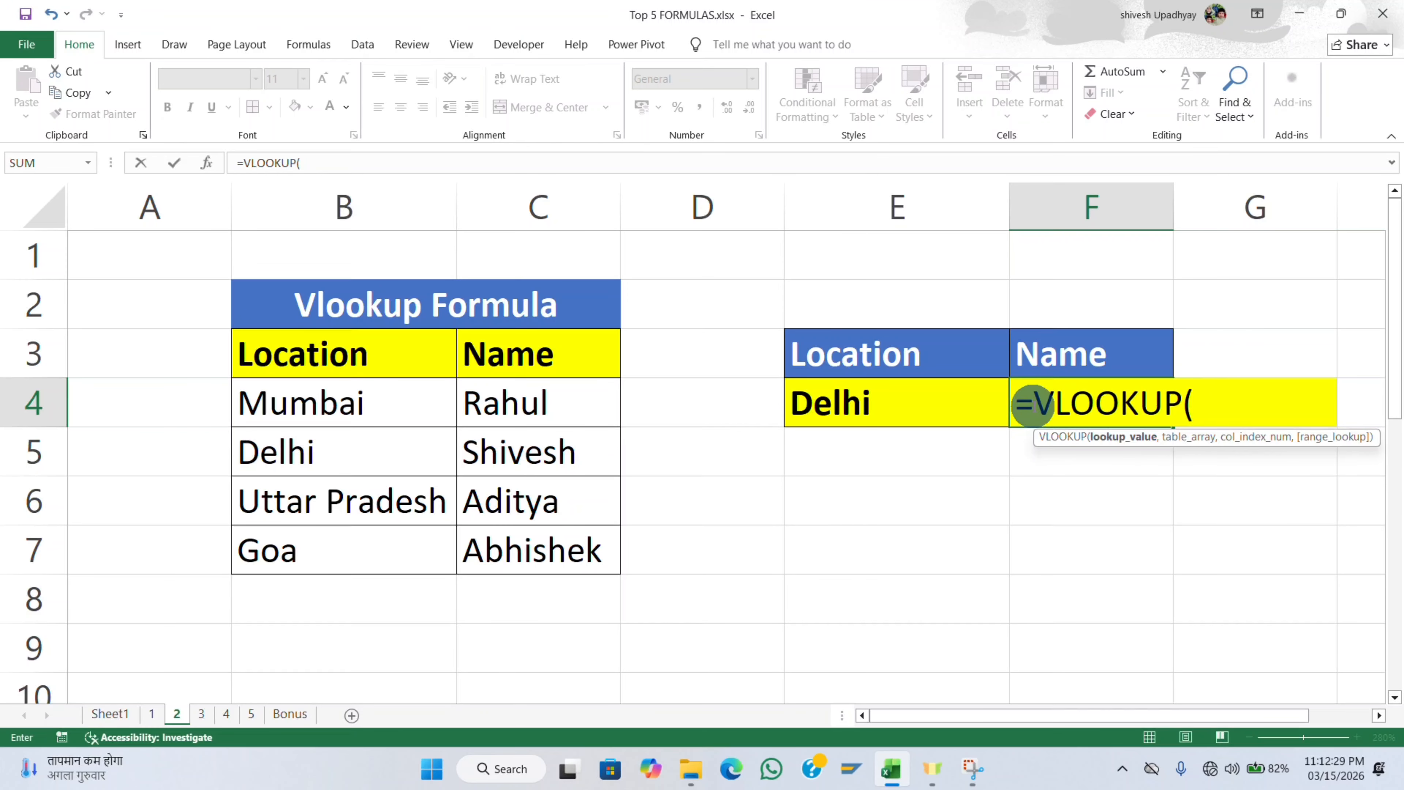
pyautogui.click(868, 403)
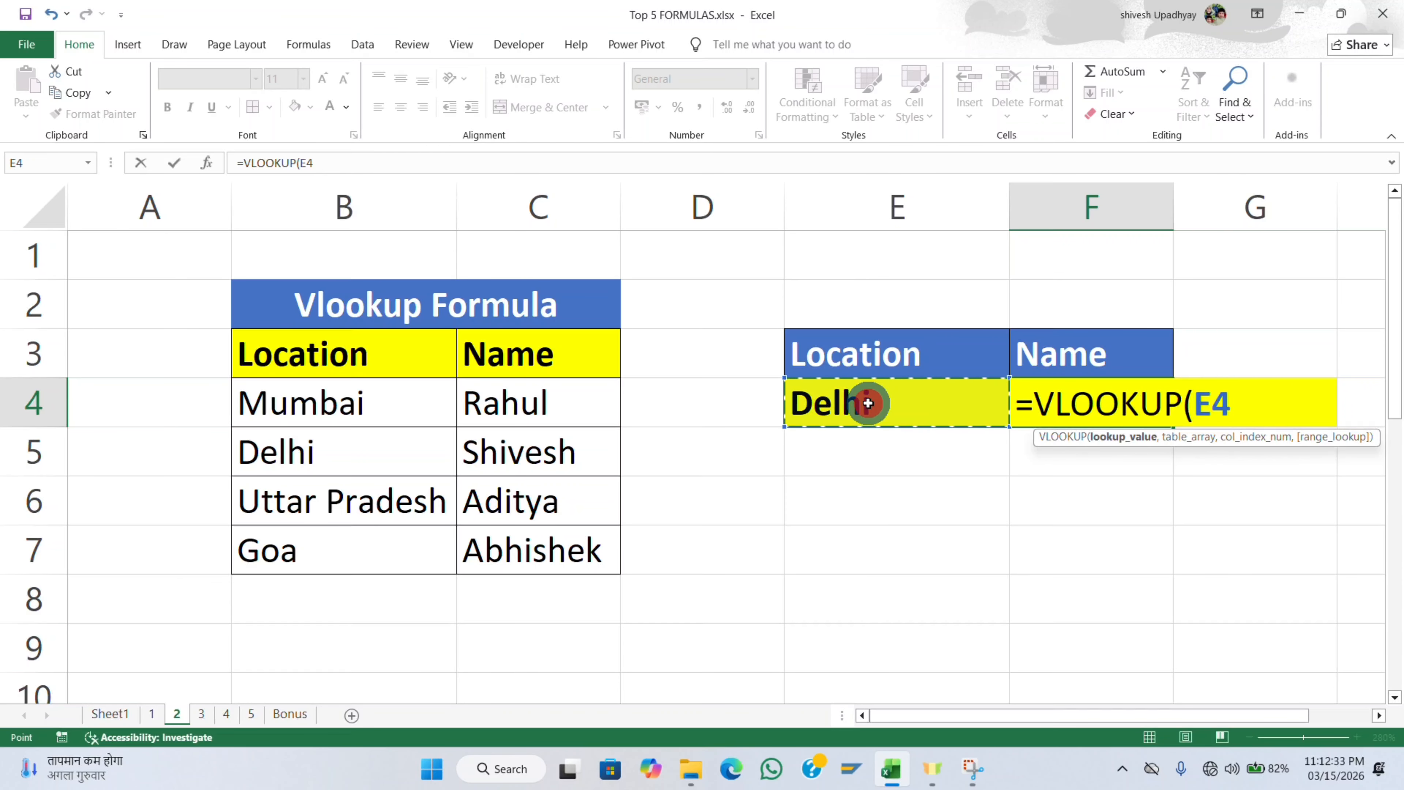
pyautogui.write(',')
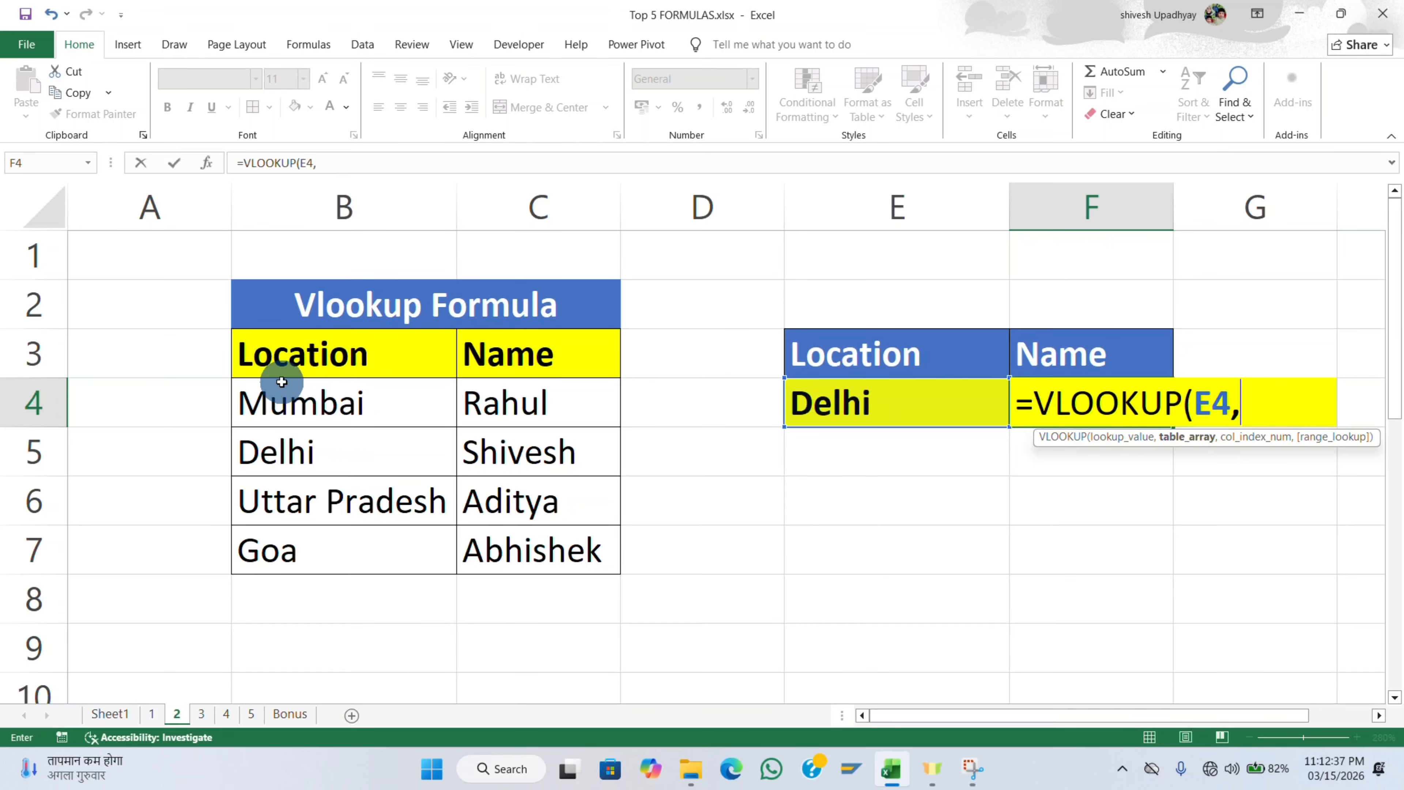
pyautogui.moveTo(264, 392); pyautogui.dragTo(528, 542)
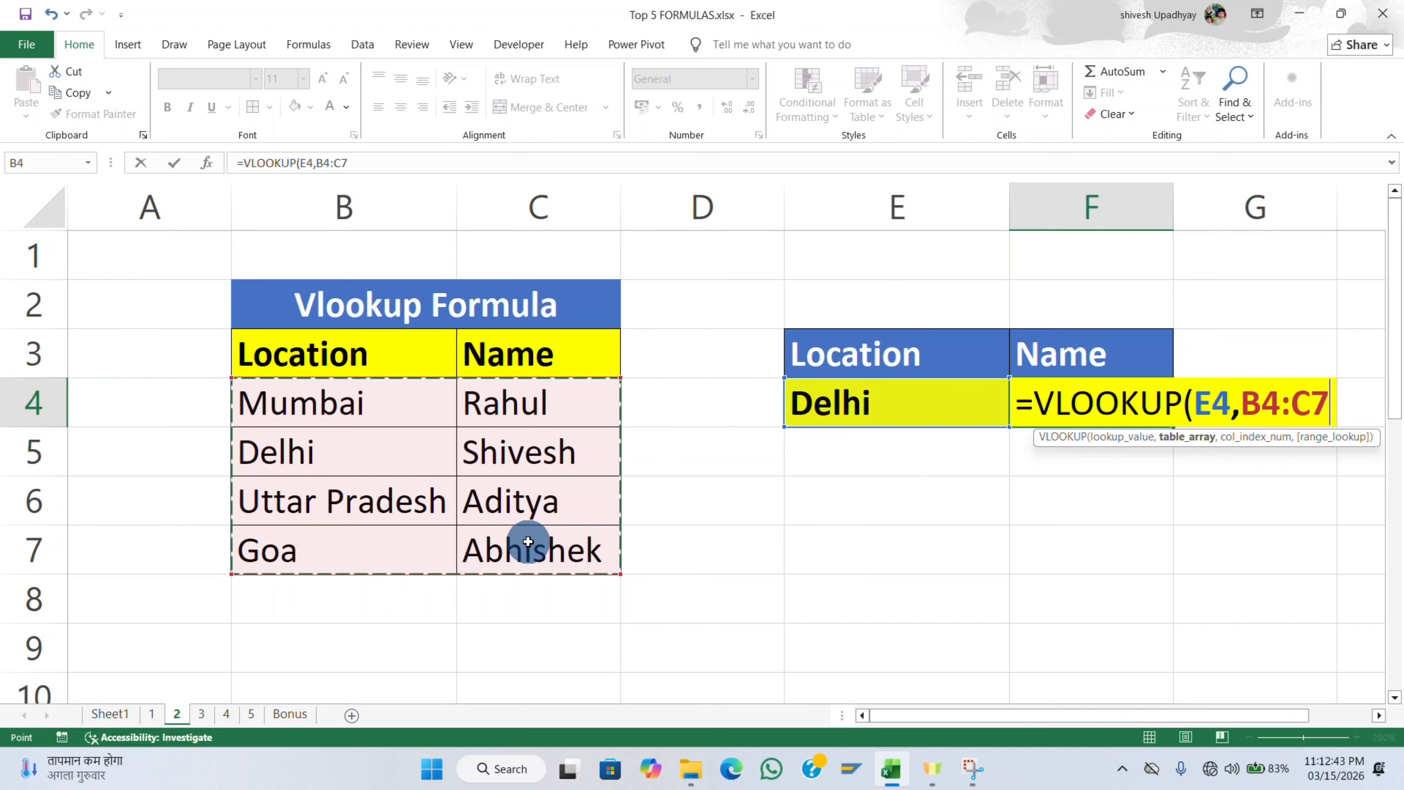
pyautogui.write(',')
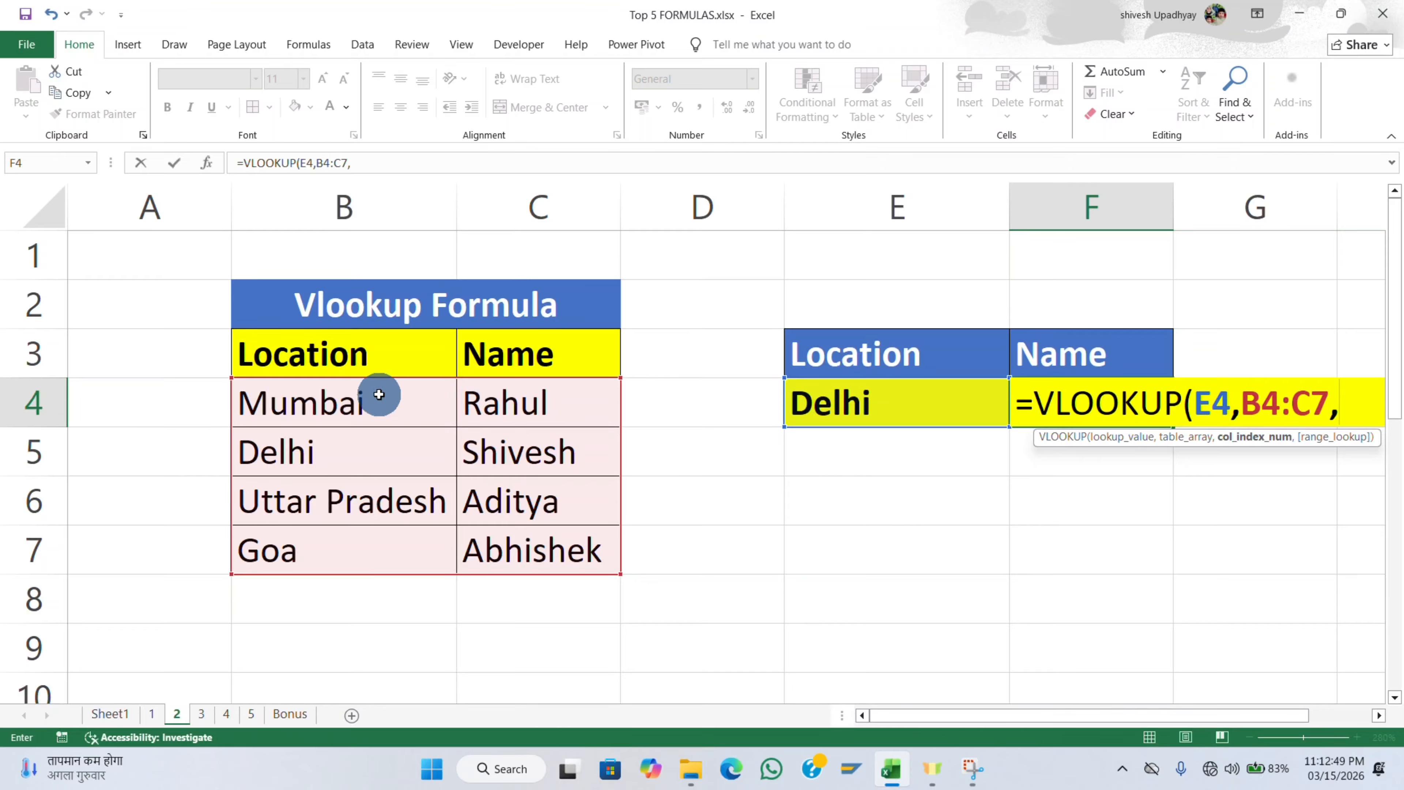
pyautogui.write('2')
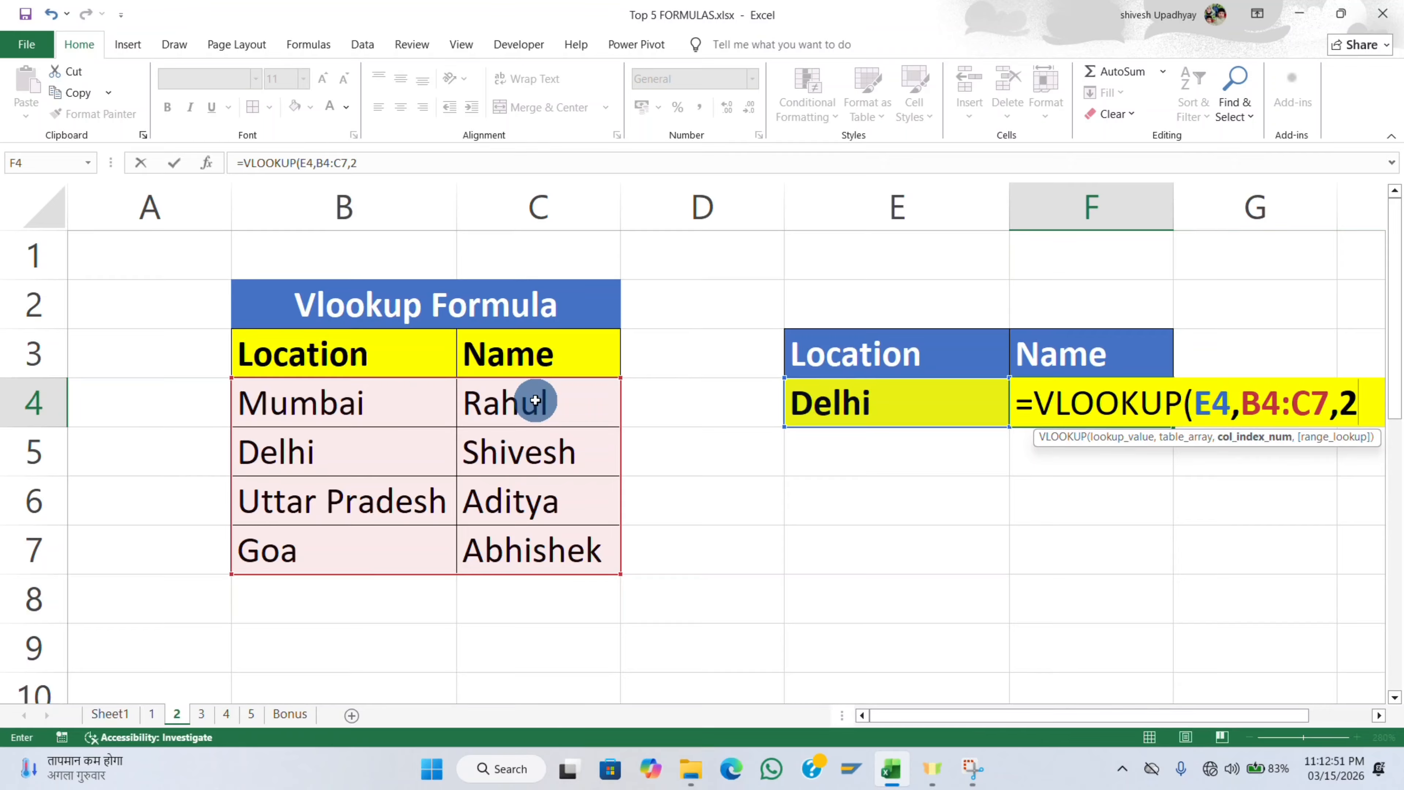
pyautogui.write(',')
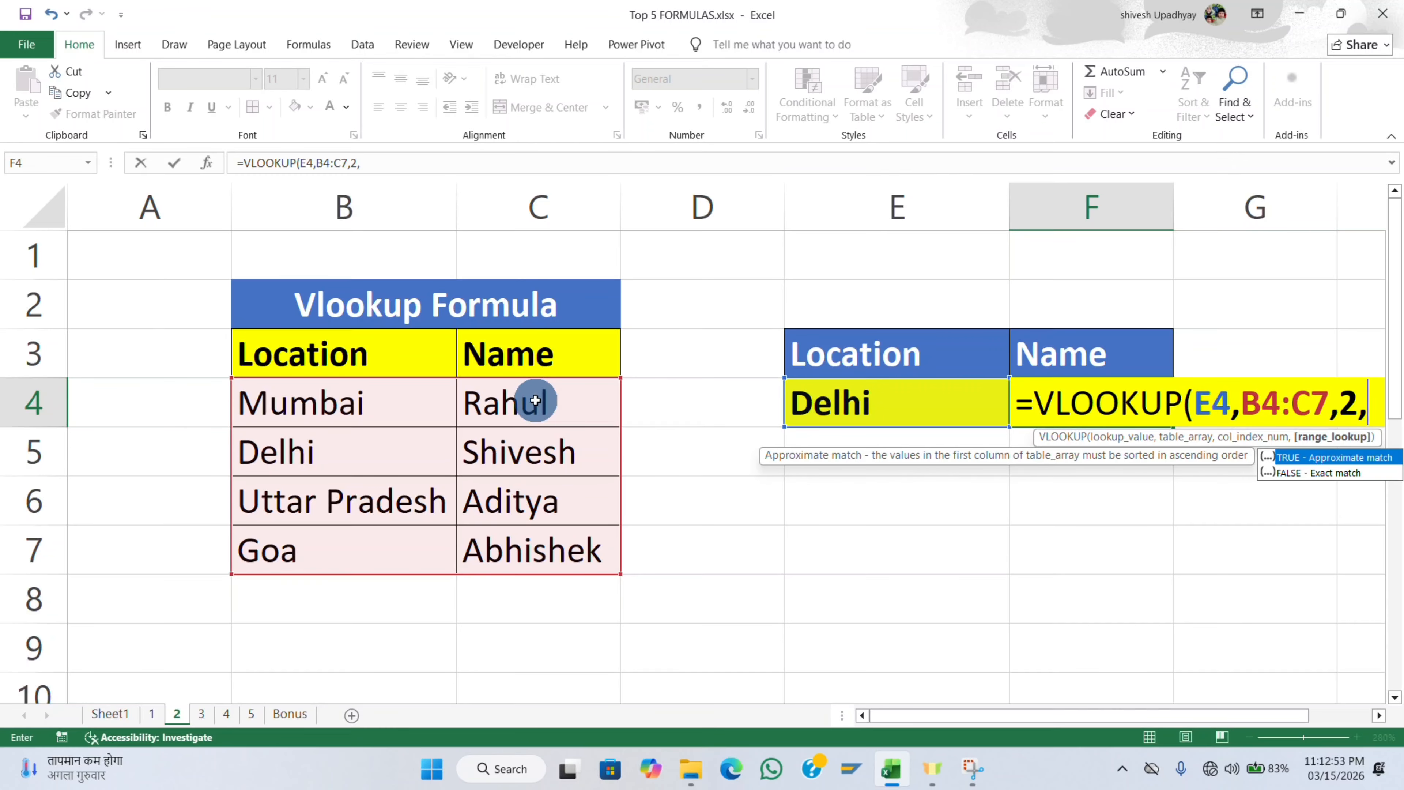
pyautogui.press('Down')
pyautogui.press('Tab')
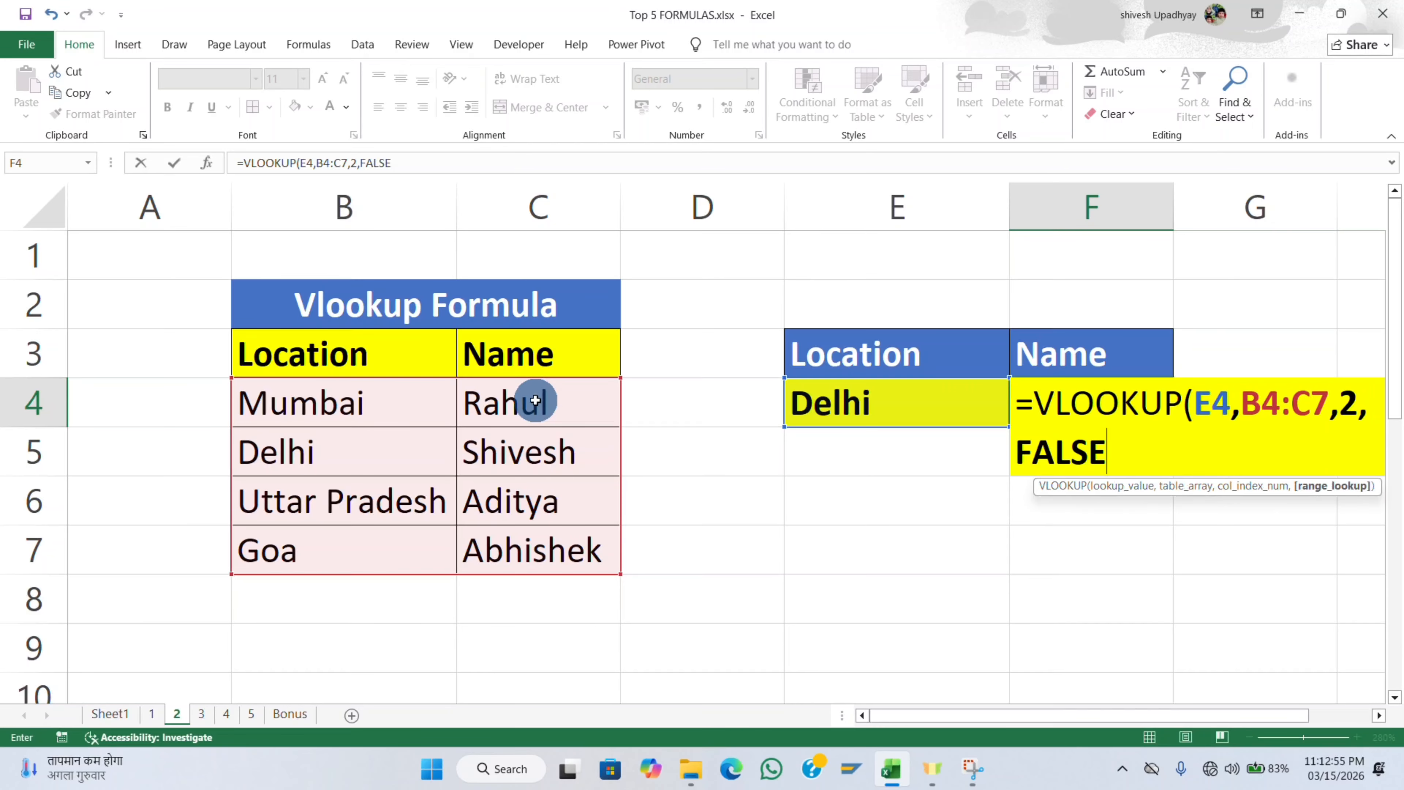
pyautogui.press('Return')
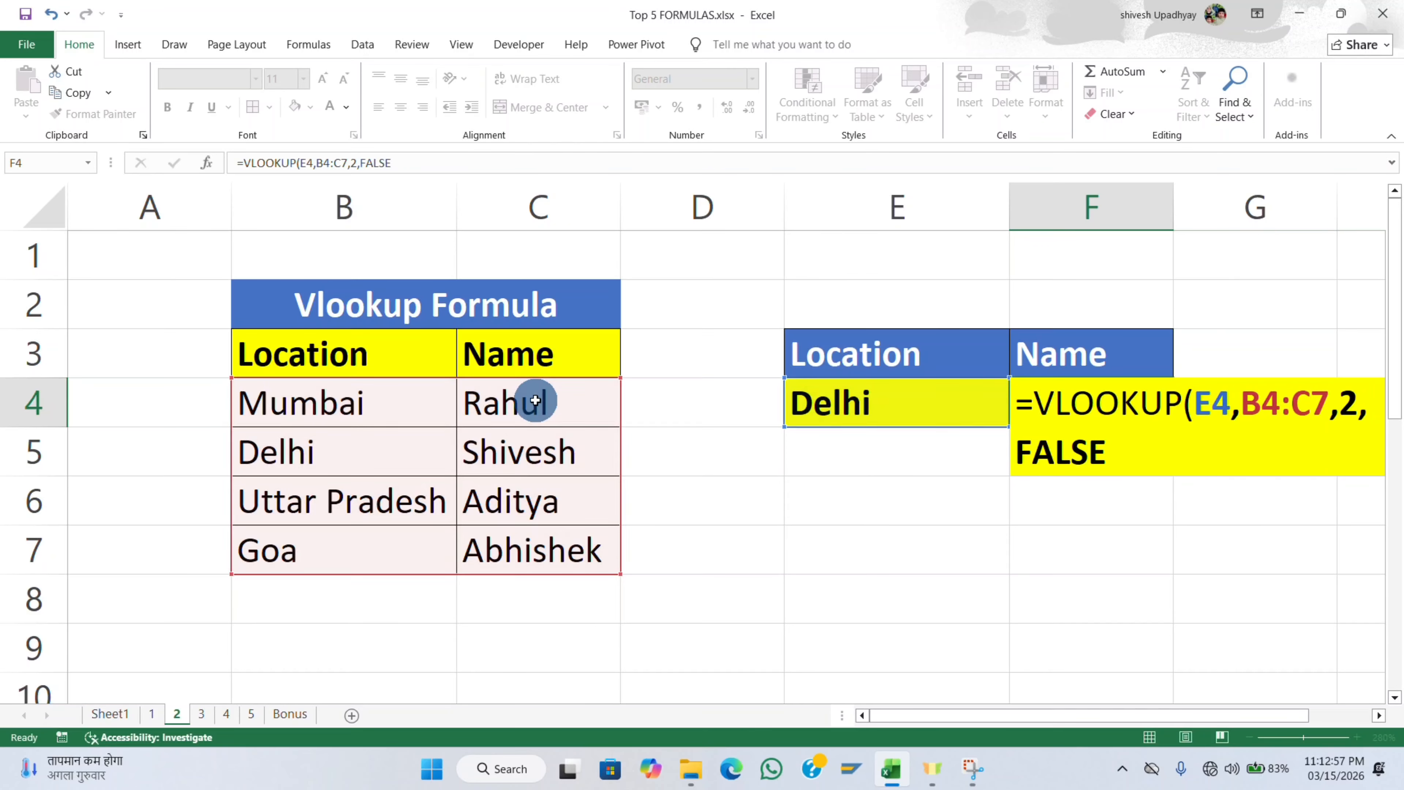
# Test the lookup by entering Goa and, after it, Delhi as the location in cell E4.
pyautogui.click(892, 407)
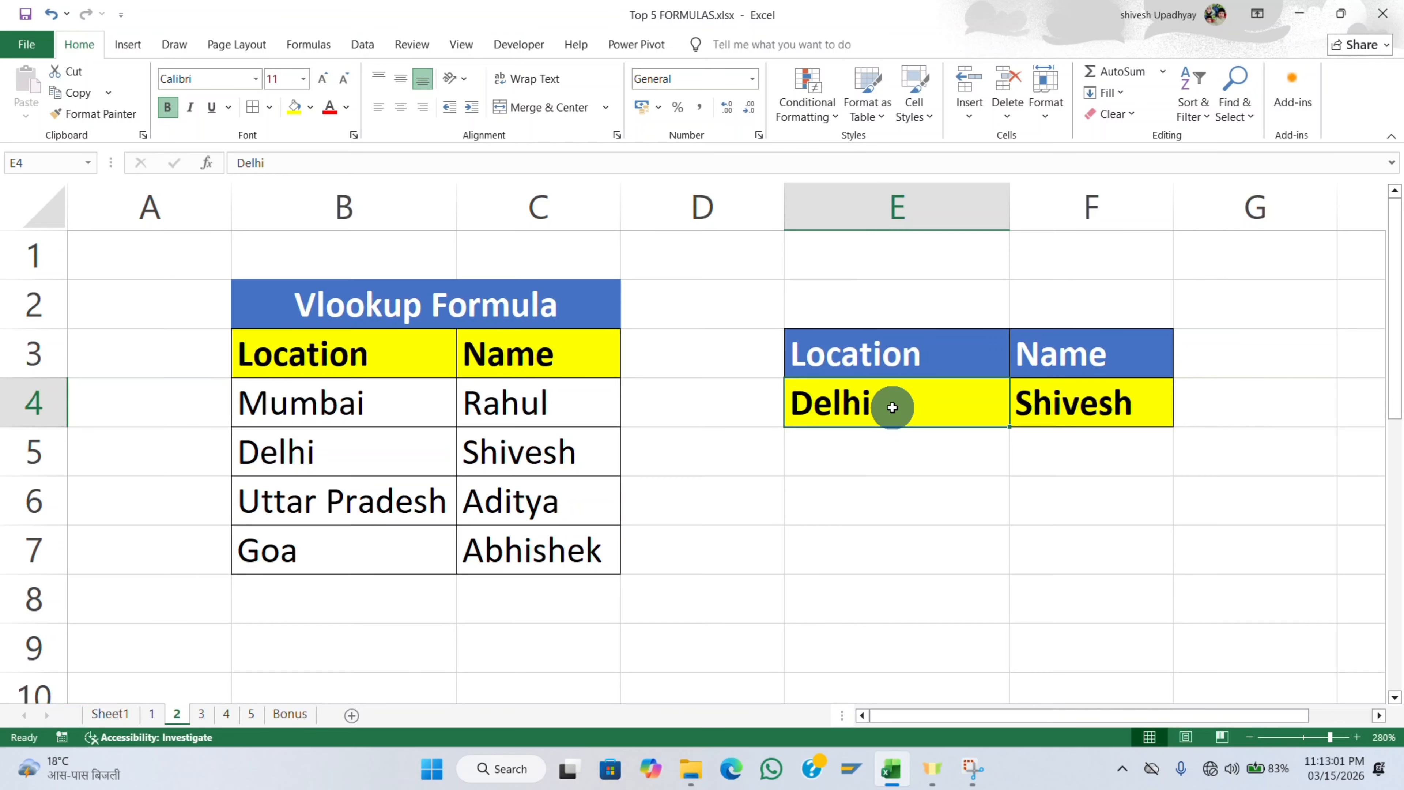
pyautogui.write('Goa')
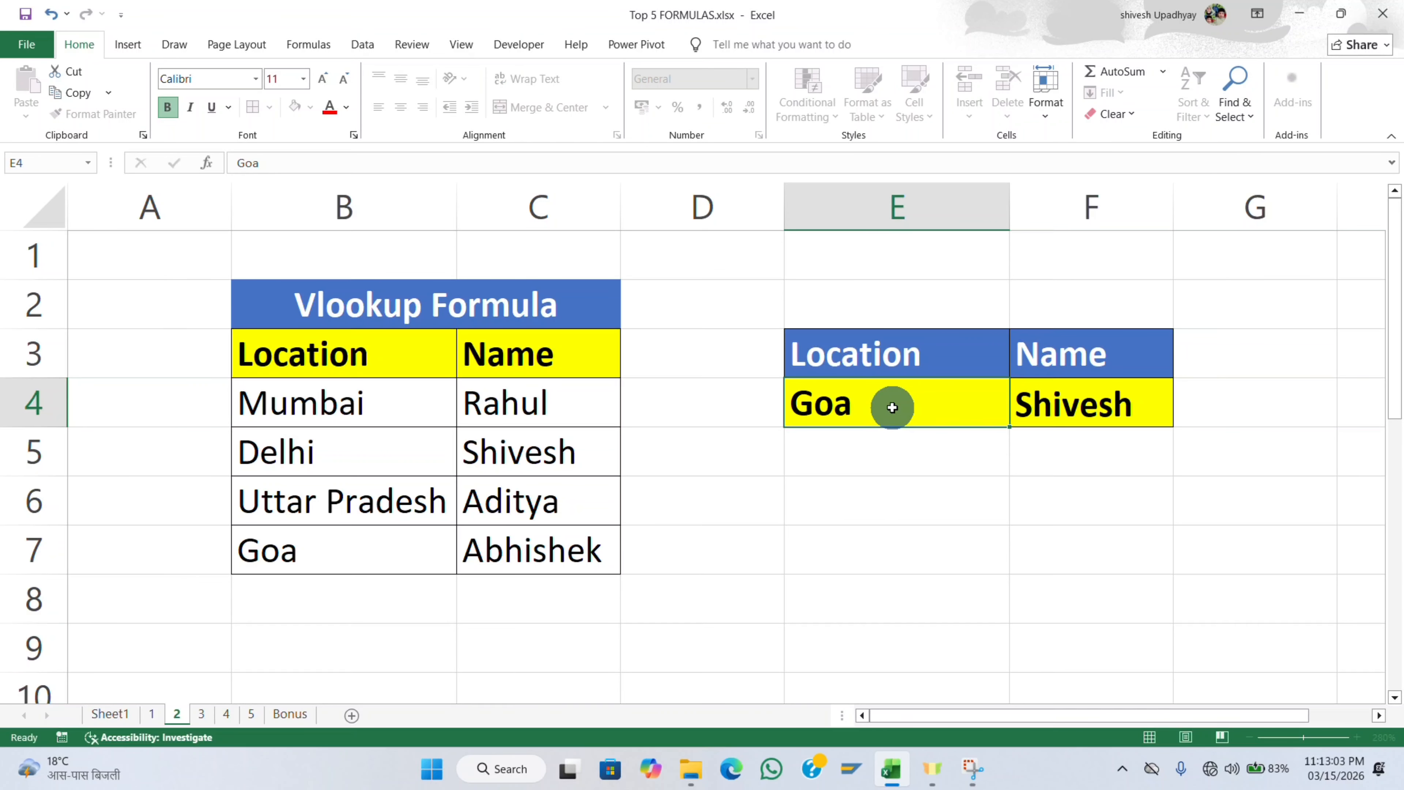
pyautogui.press('Return')
pyautogui.click(893, 408)
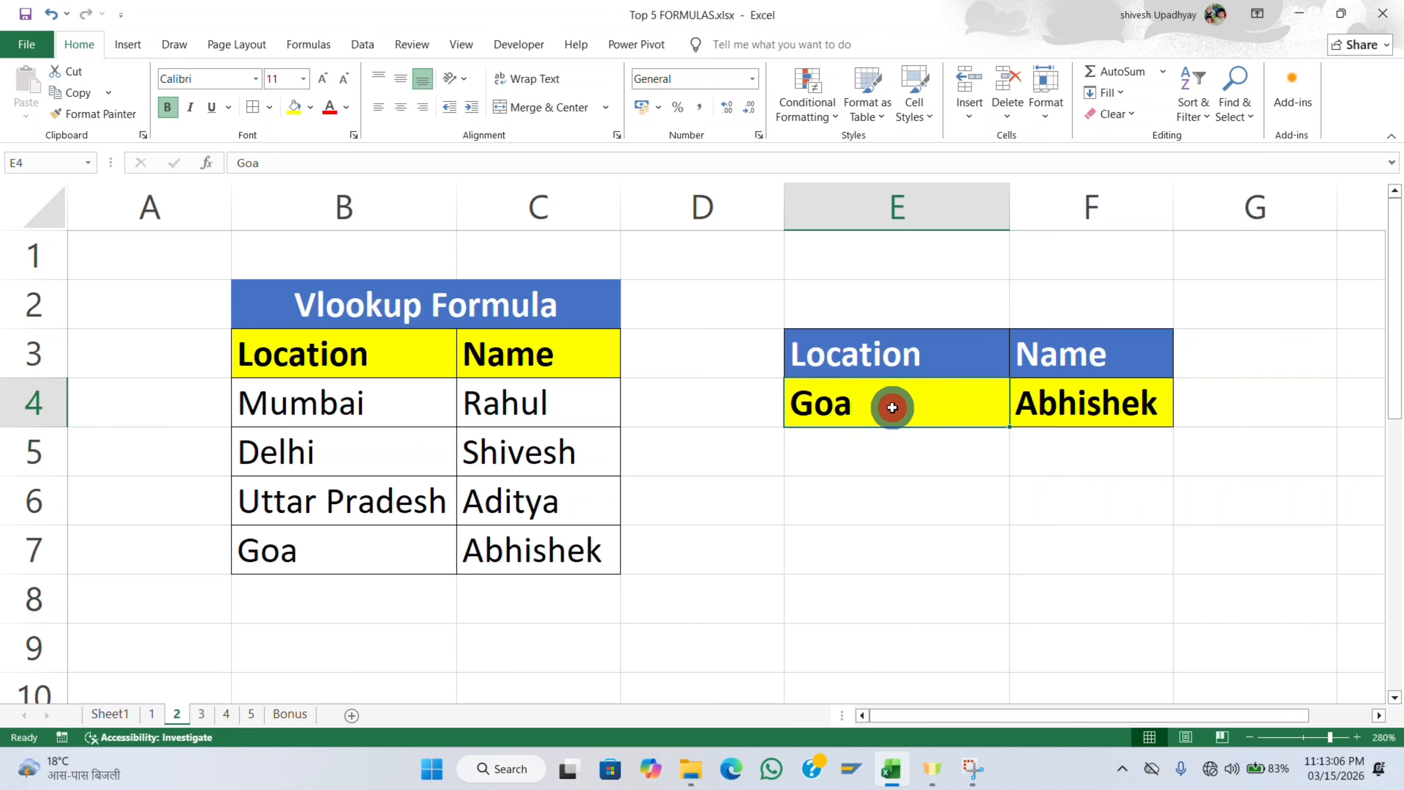
pyautogui.write('Delhi')
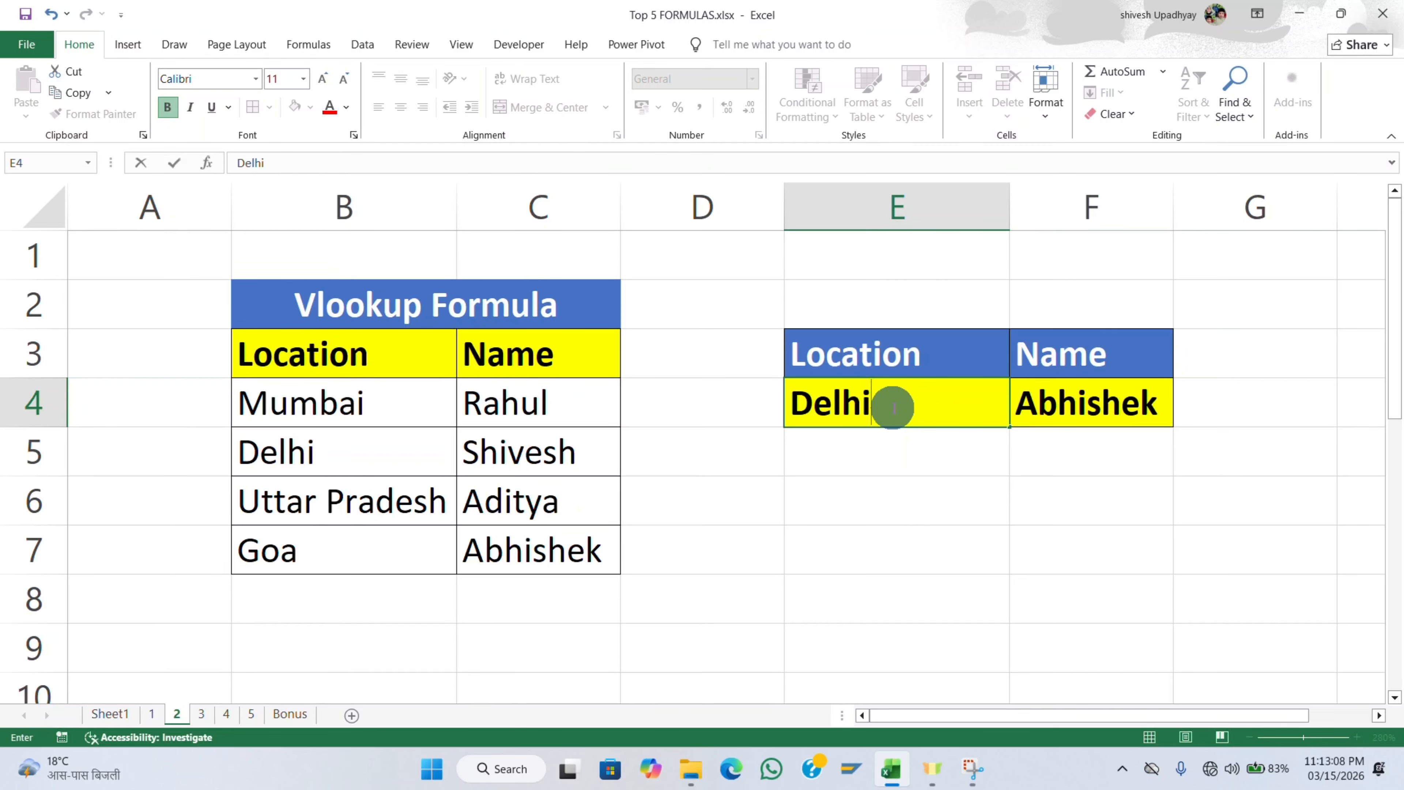
pyautogui.press('Return')
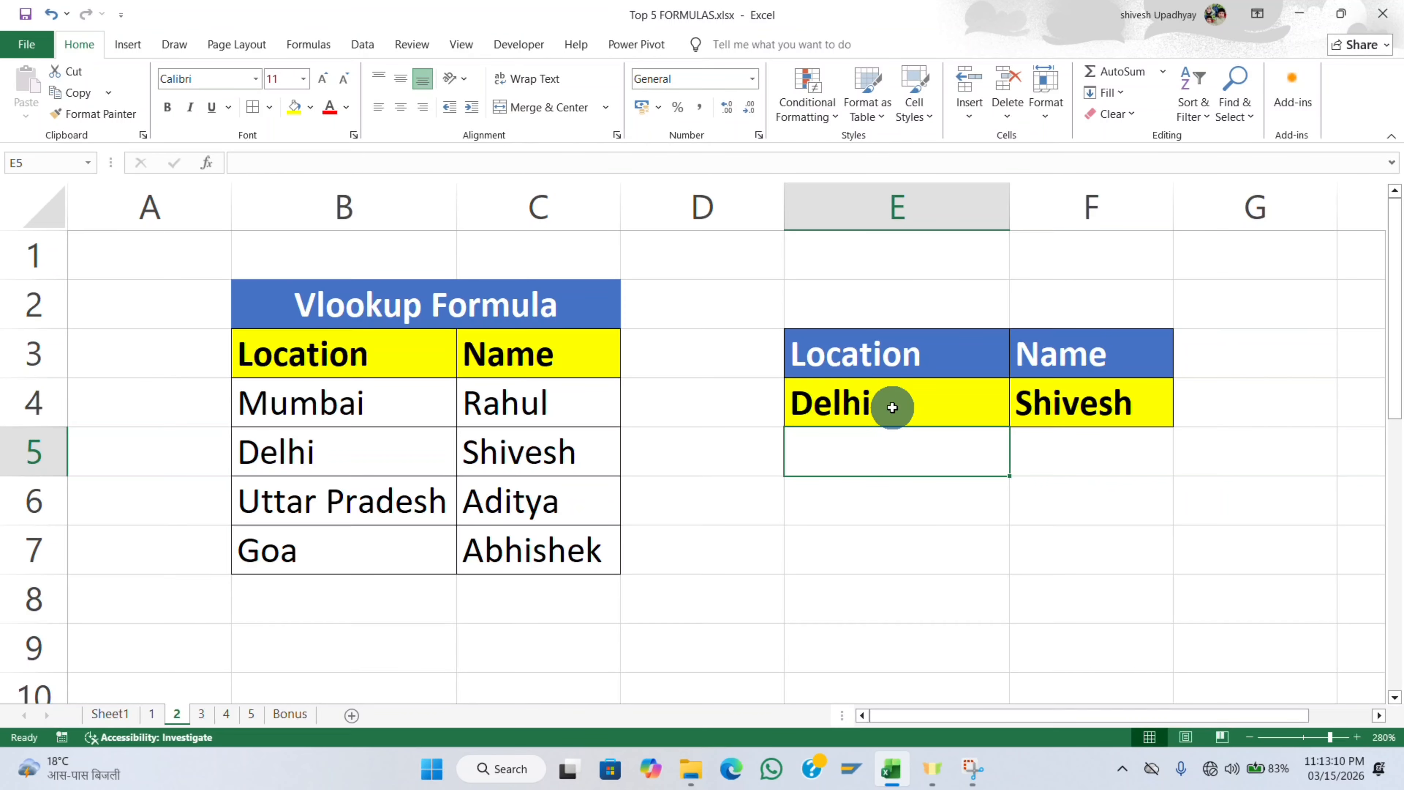
# Set the lookup location in cell E4 to Mumbai and select the VLOOKUP result in F4.
pyautogui.click(892, 408)
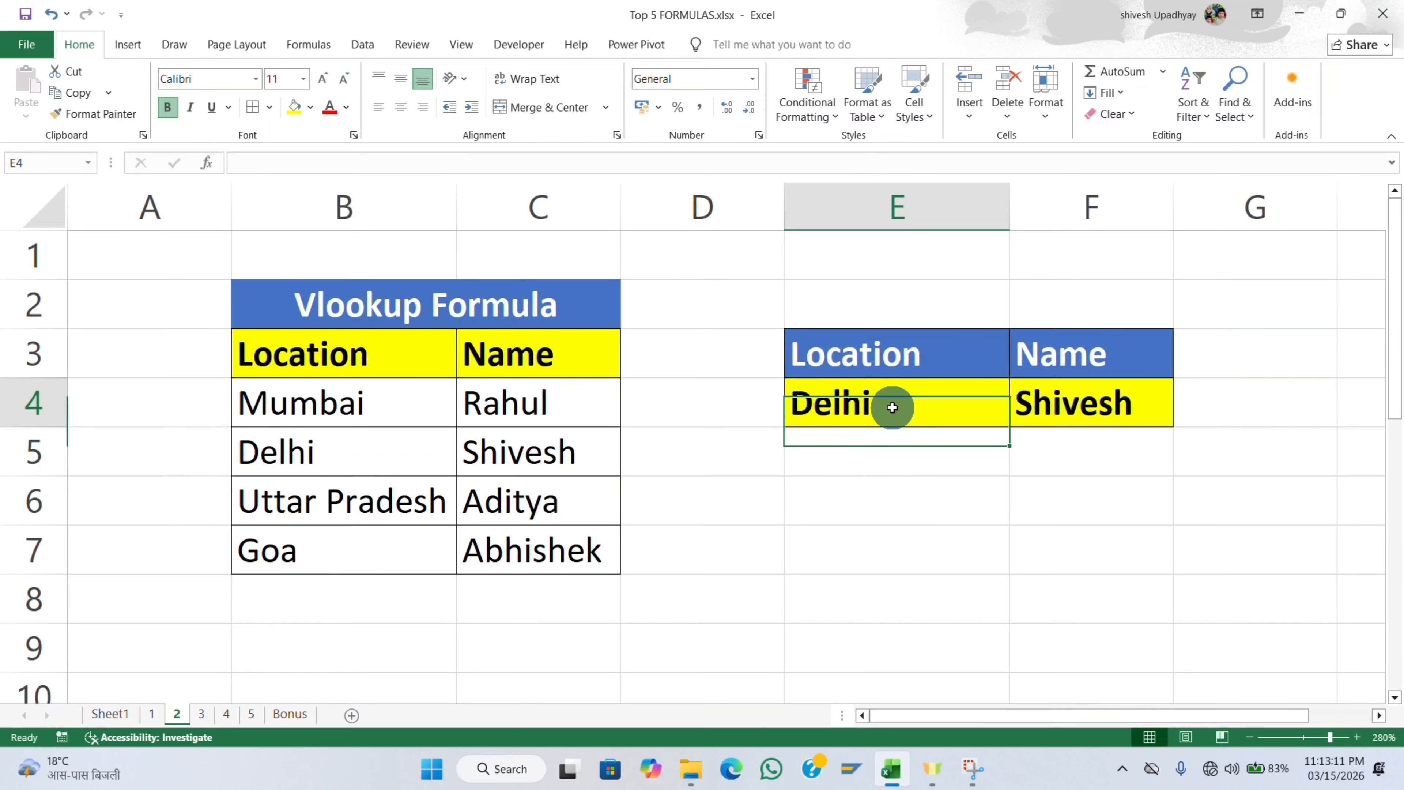
pyautogui.write('Mumb')
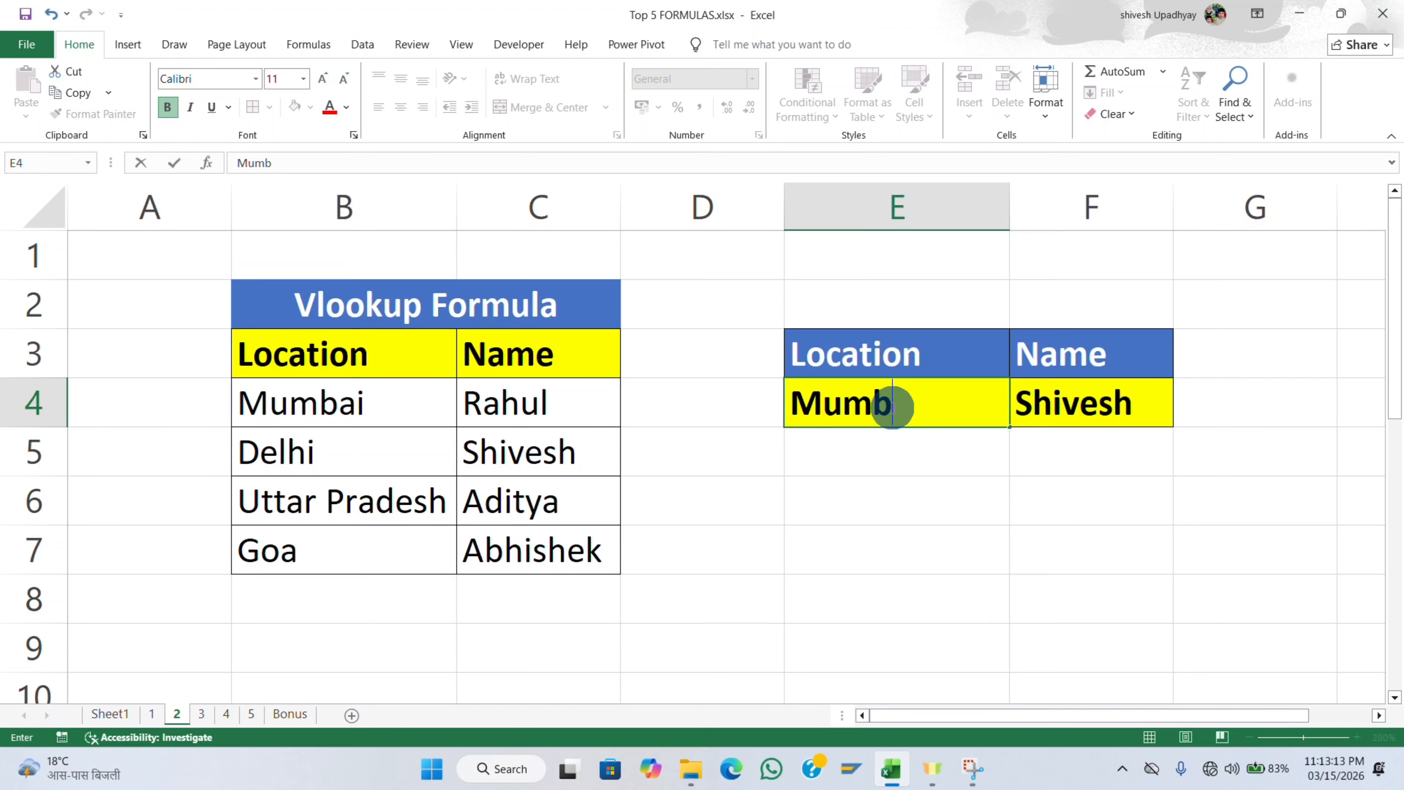
pyautogui.write('ai')
pyautogui.press('Return')
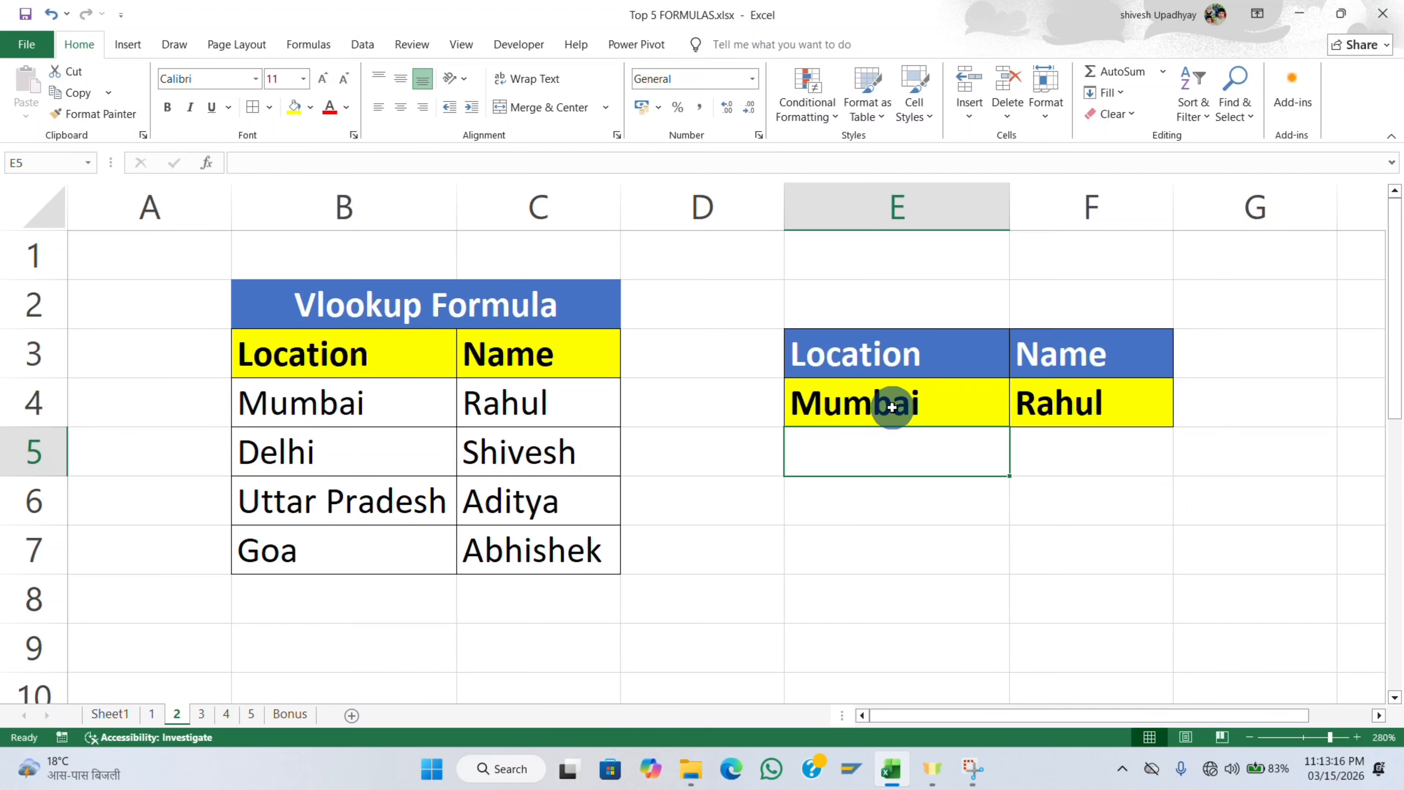
pyautogui.click(1042, 396)
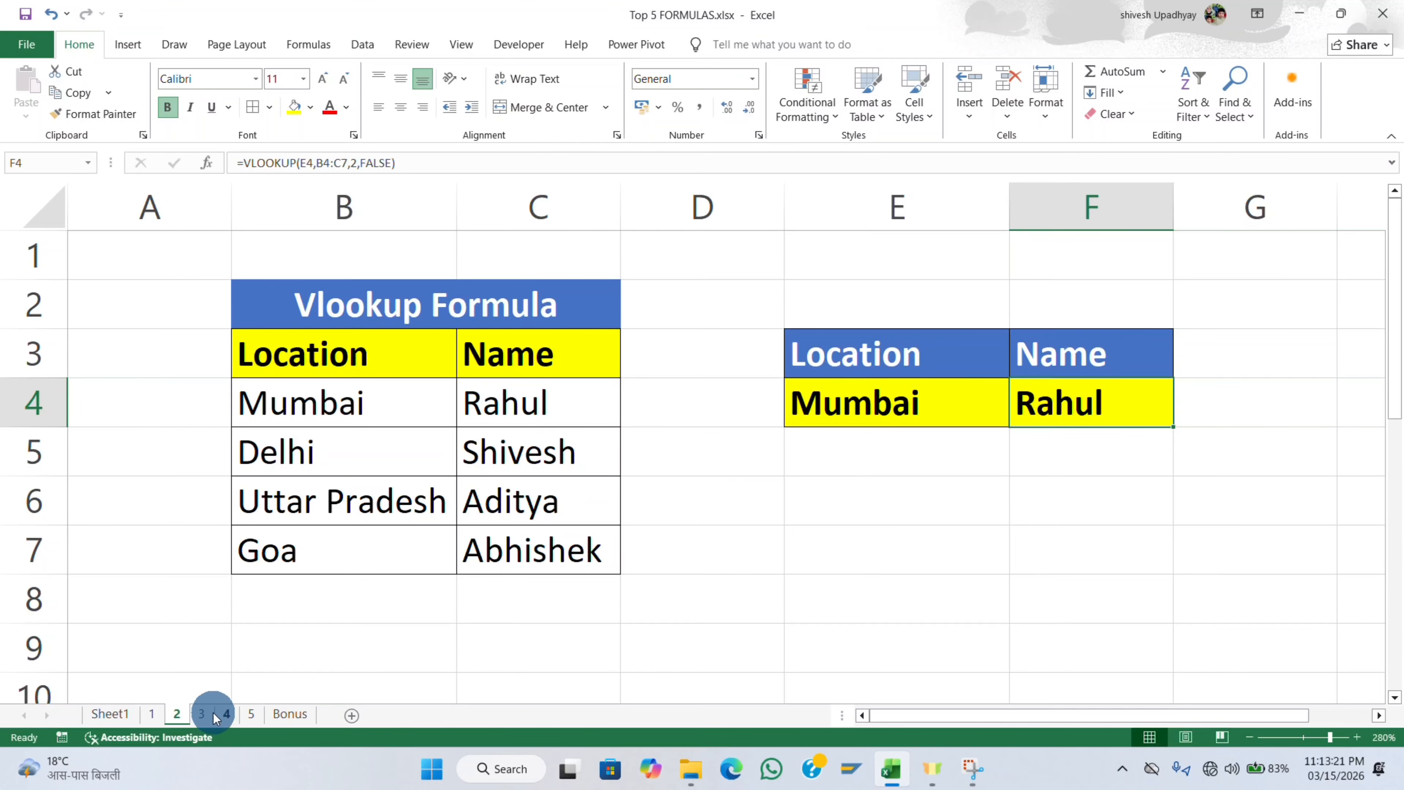
# On sheet 1, enter an IF formula in C4 returning "Bestfriend" when B4 equals the name shown in E5, otherwise " ".
pyautogui.click(151, 714)
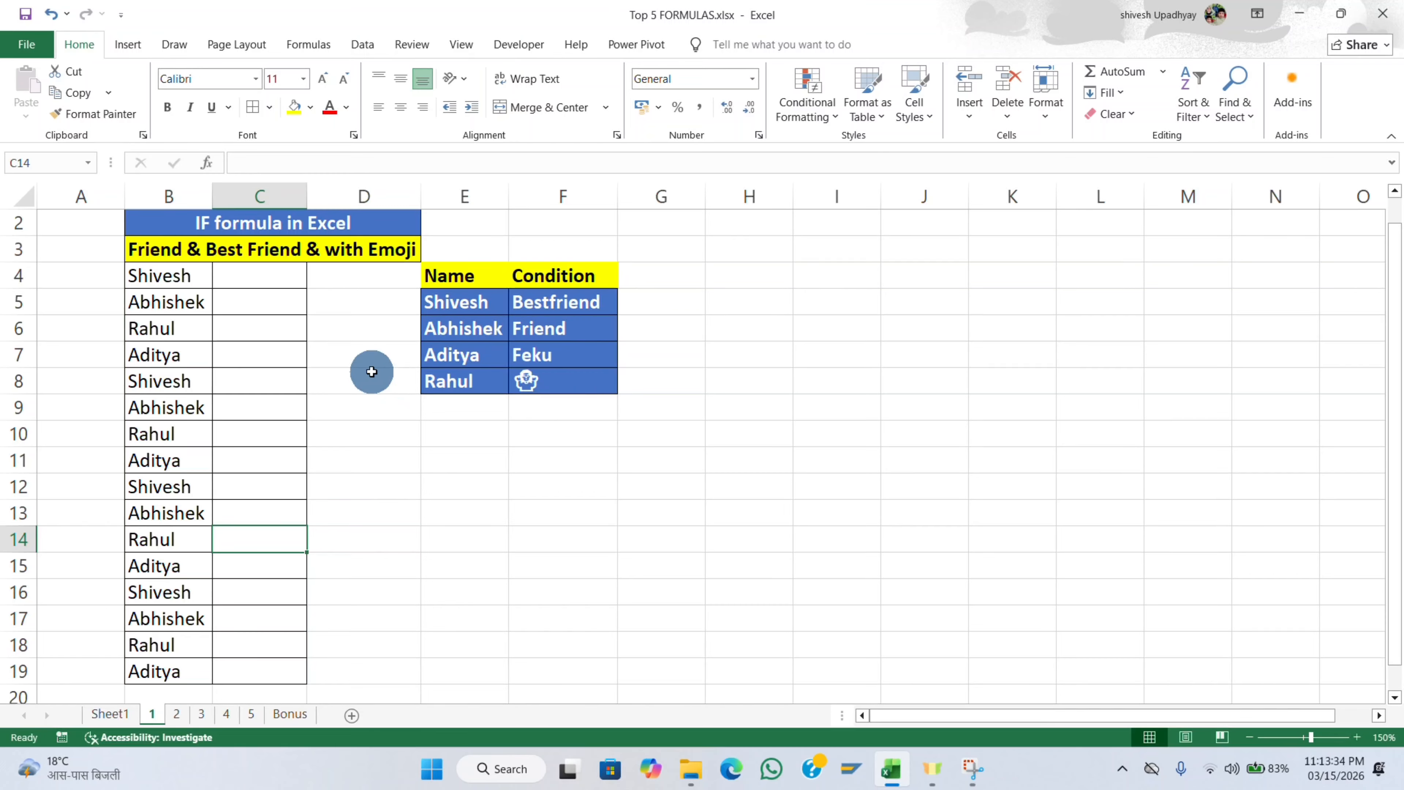
pyautogui.click(243, 279)
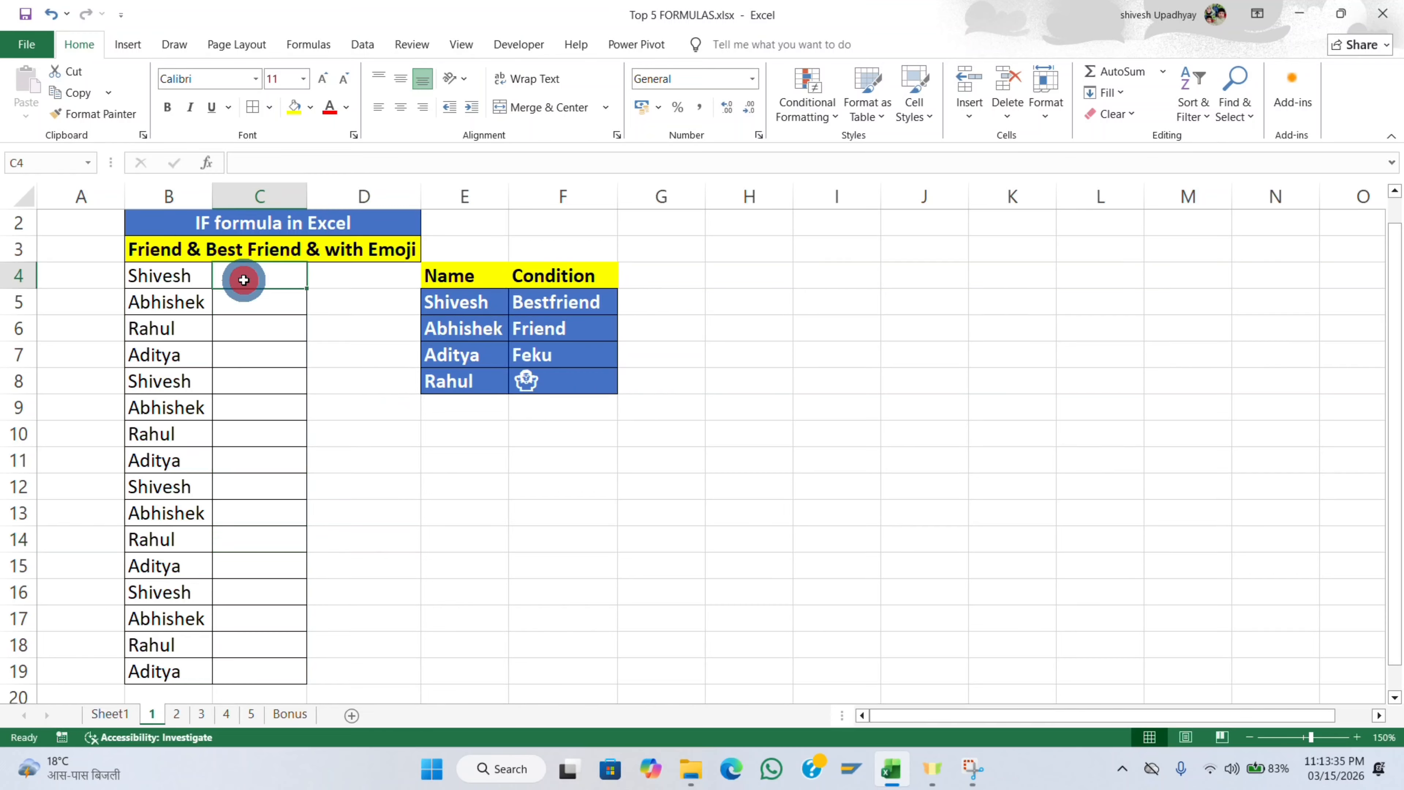
pyautogui.write('=if')
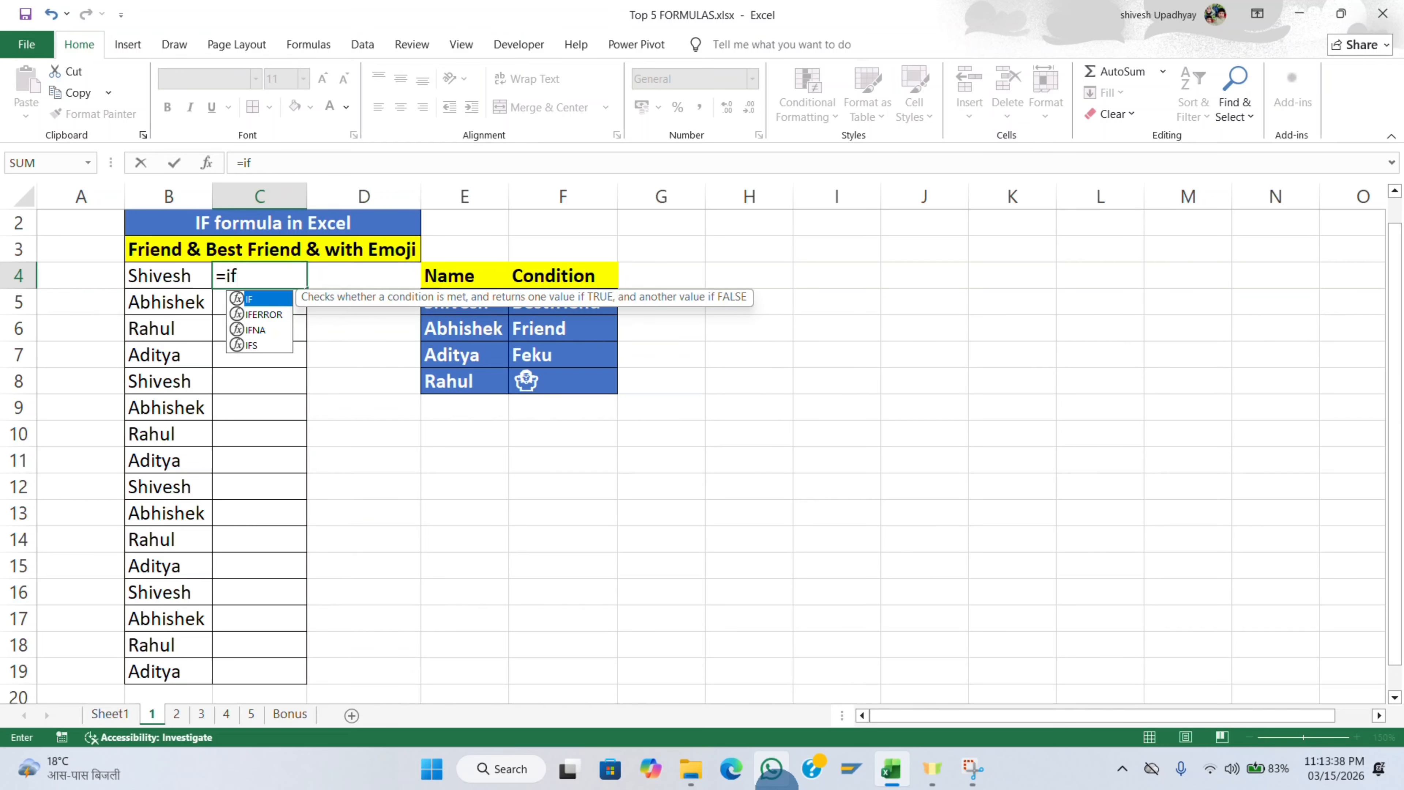
pyautogui.press('Tab')
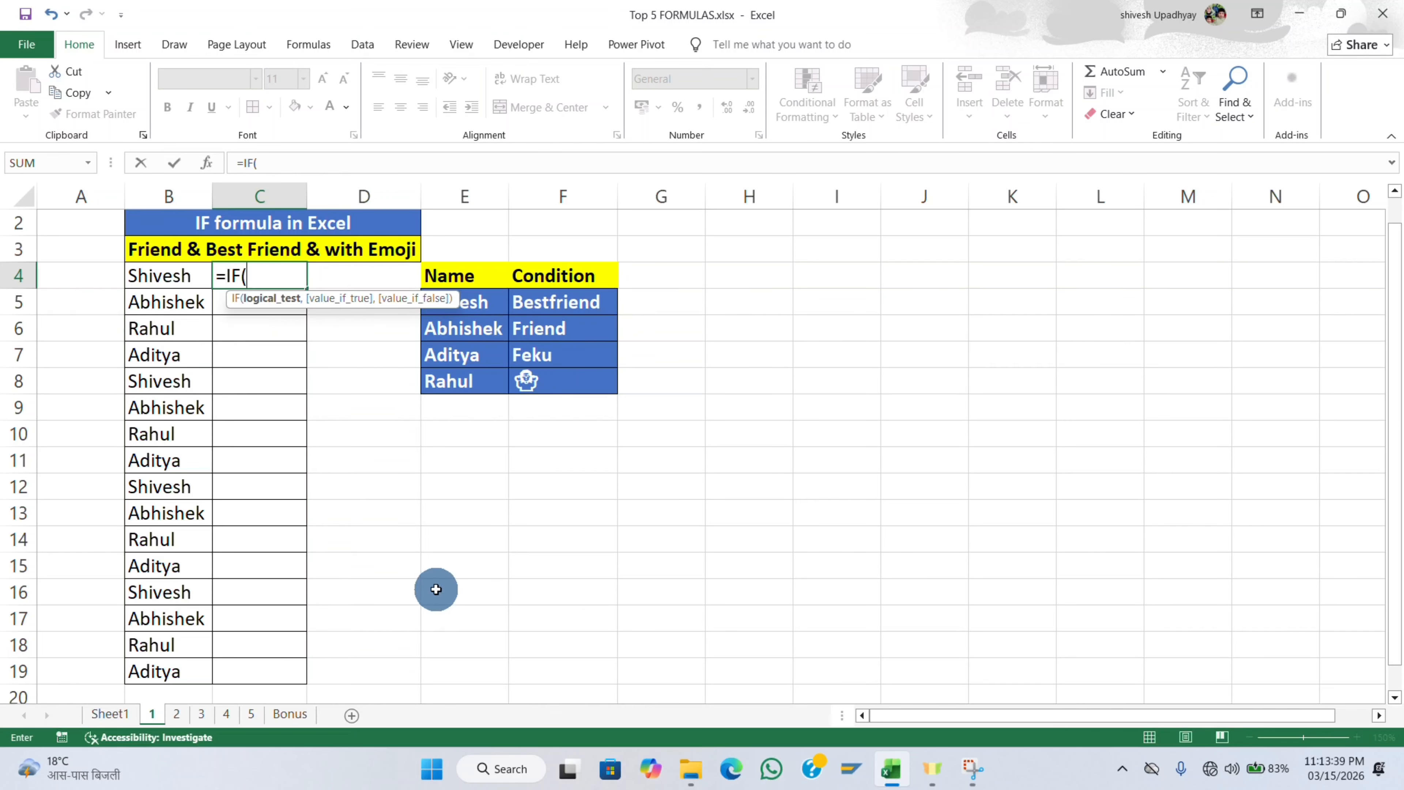
pyautogui.click(159, 283)
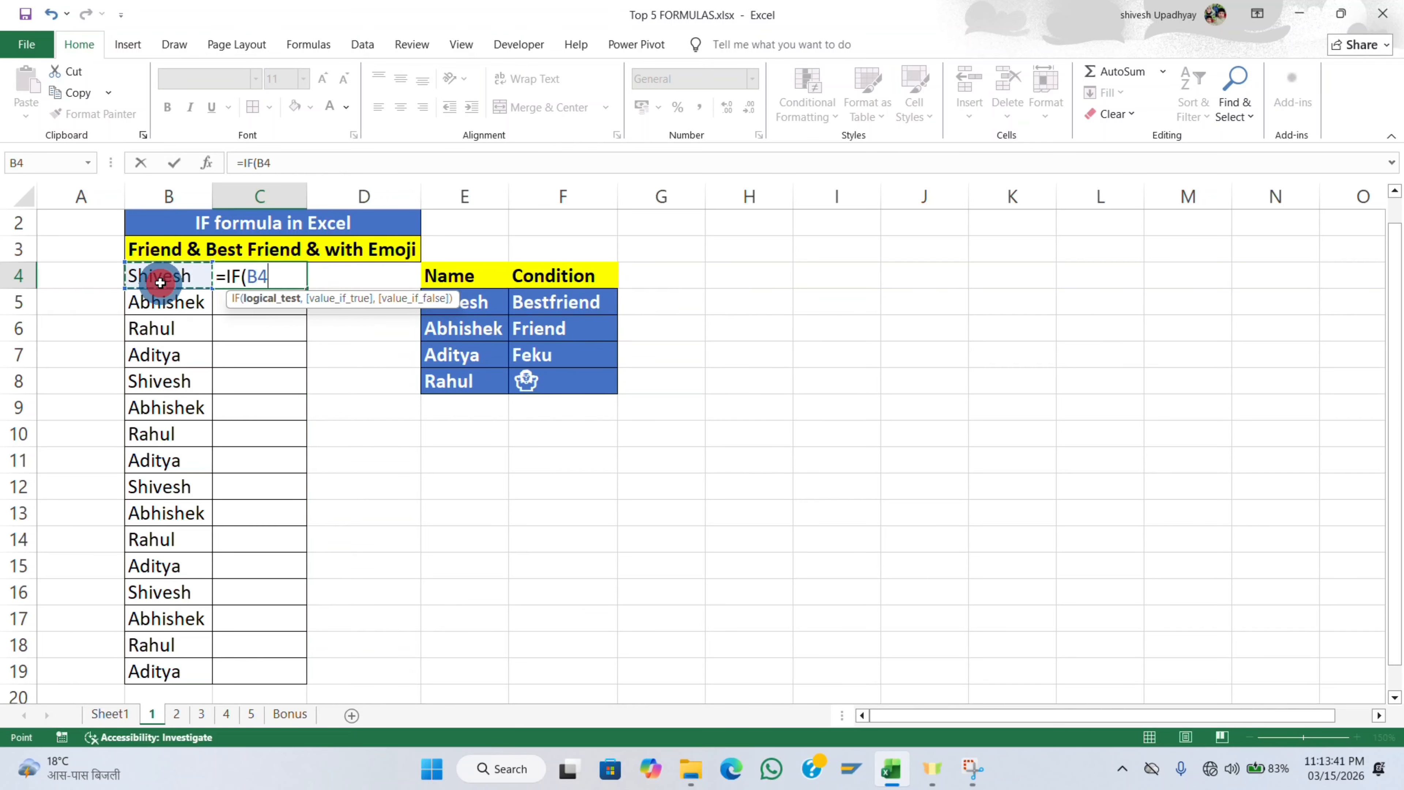
pyautogui.write('=')
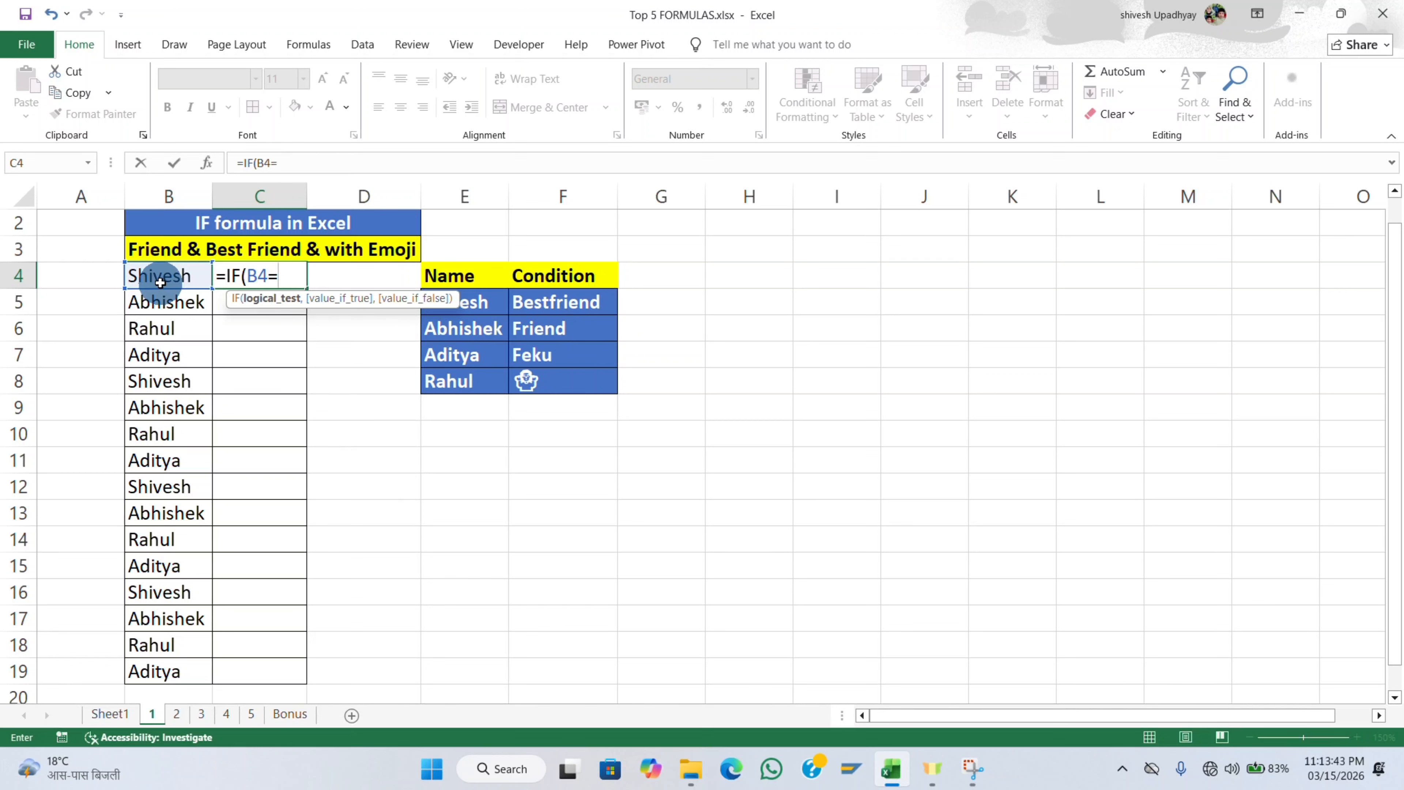
pyautogui.write('"Shivesh')
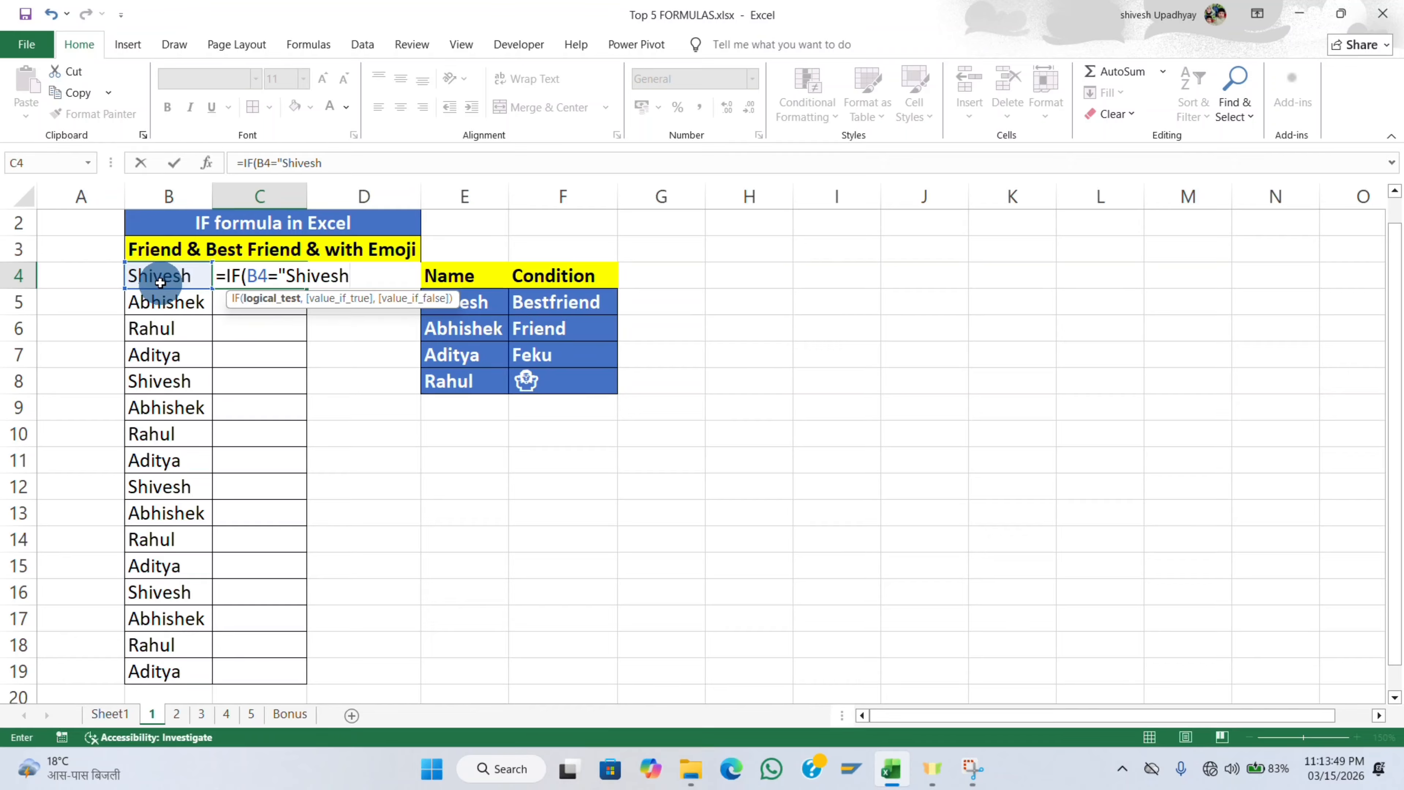
pyautogui.write('",')
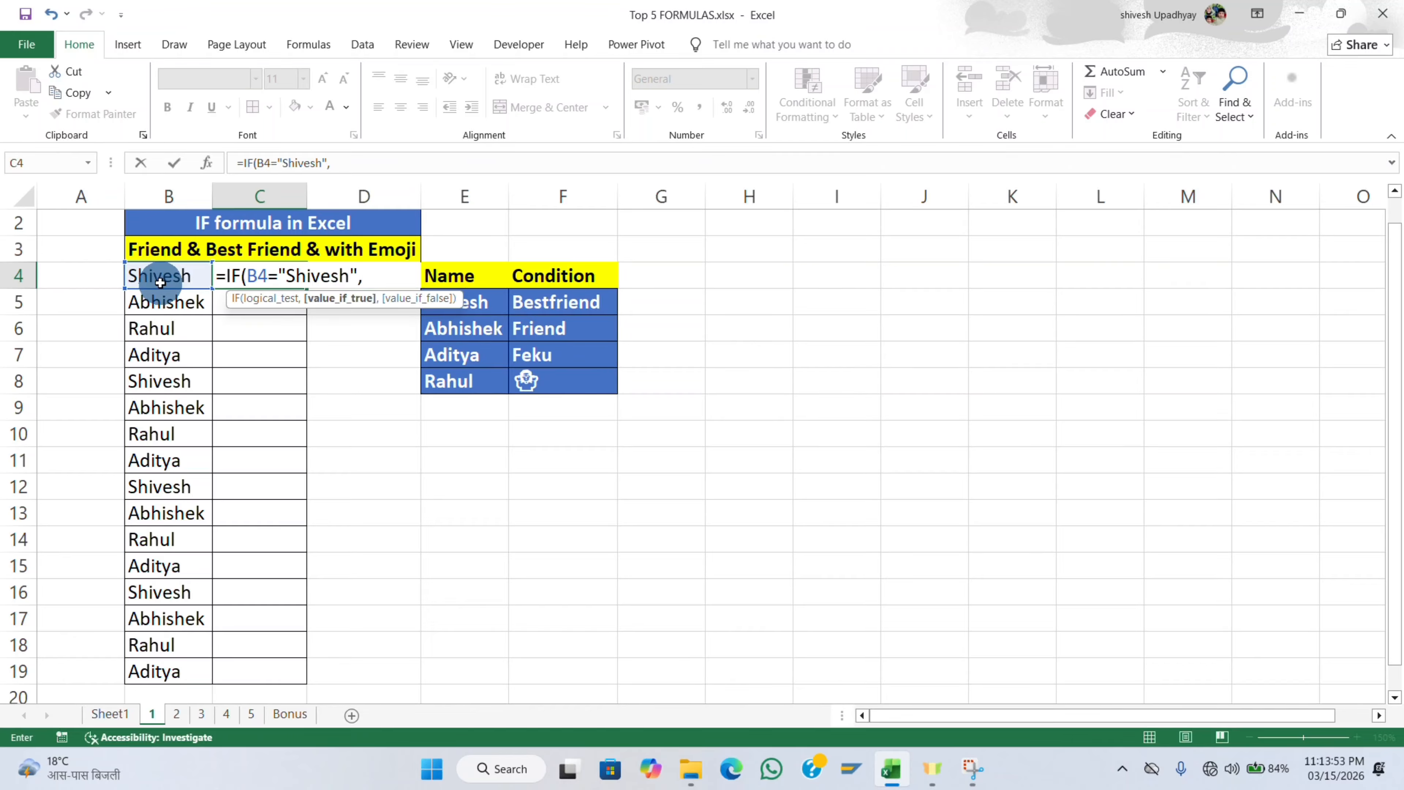
pyautogui.write('"Bestfriend"')
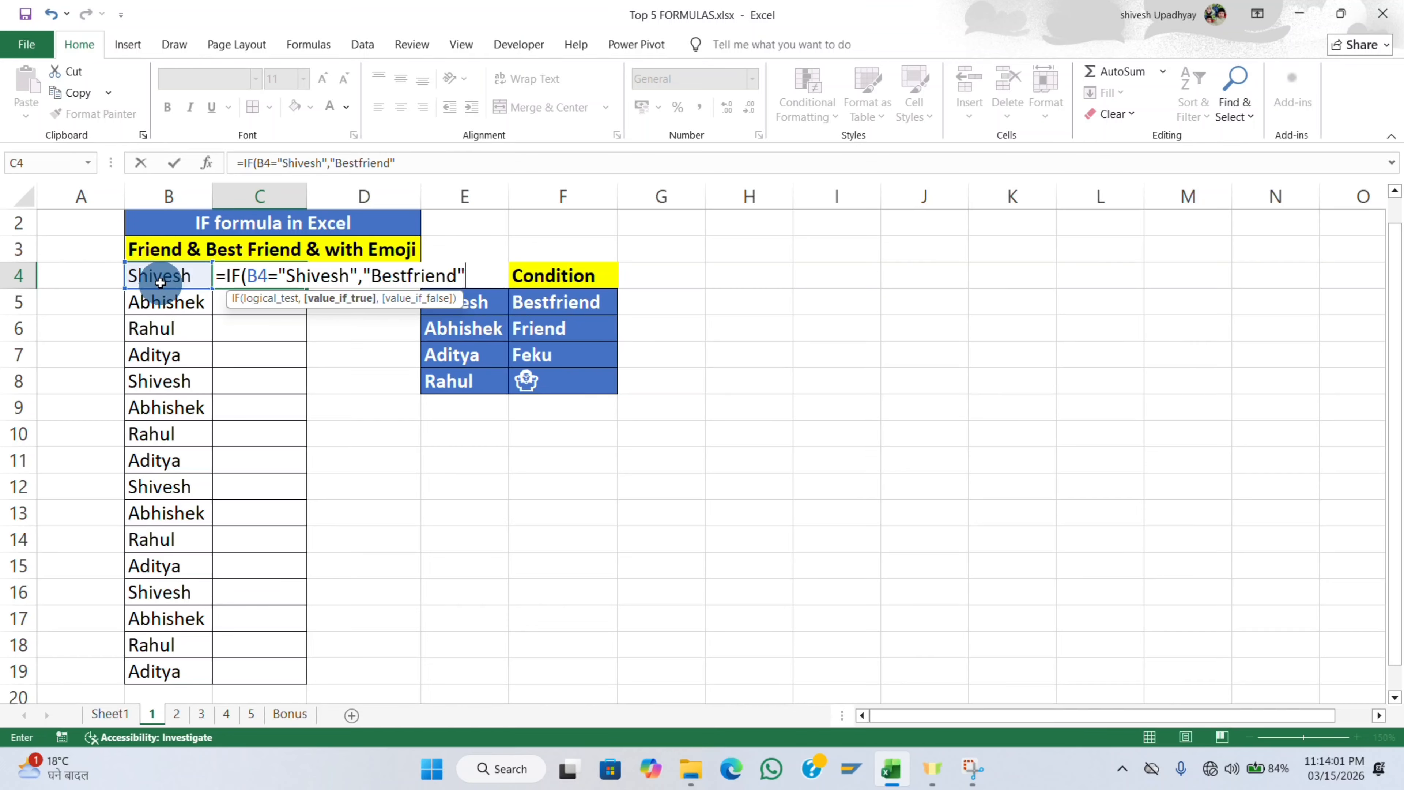
pyautogui.write(',')
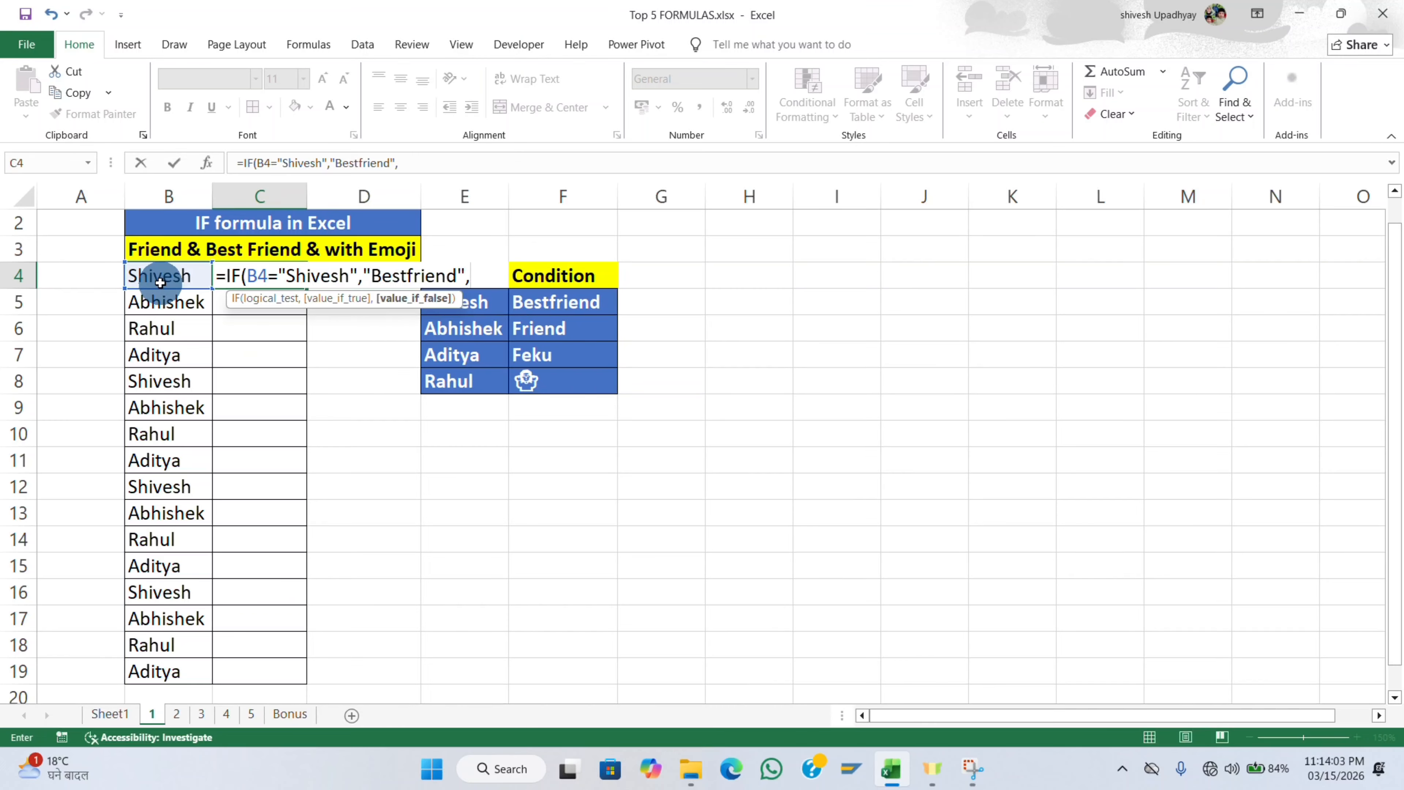
pyautogui.write('" ")')
pyautogui.press('Return')
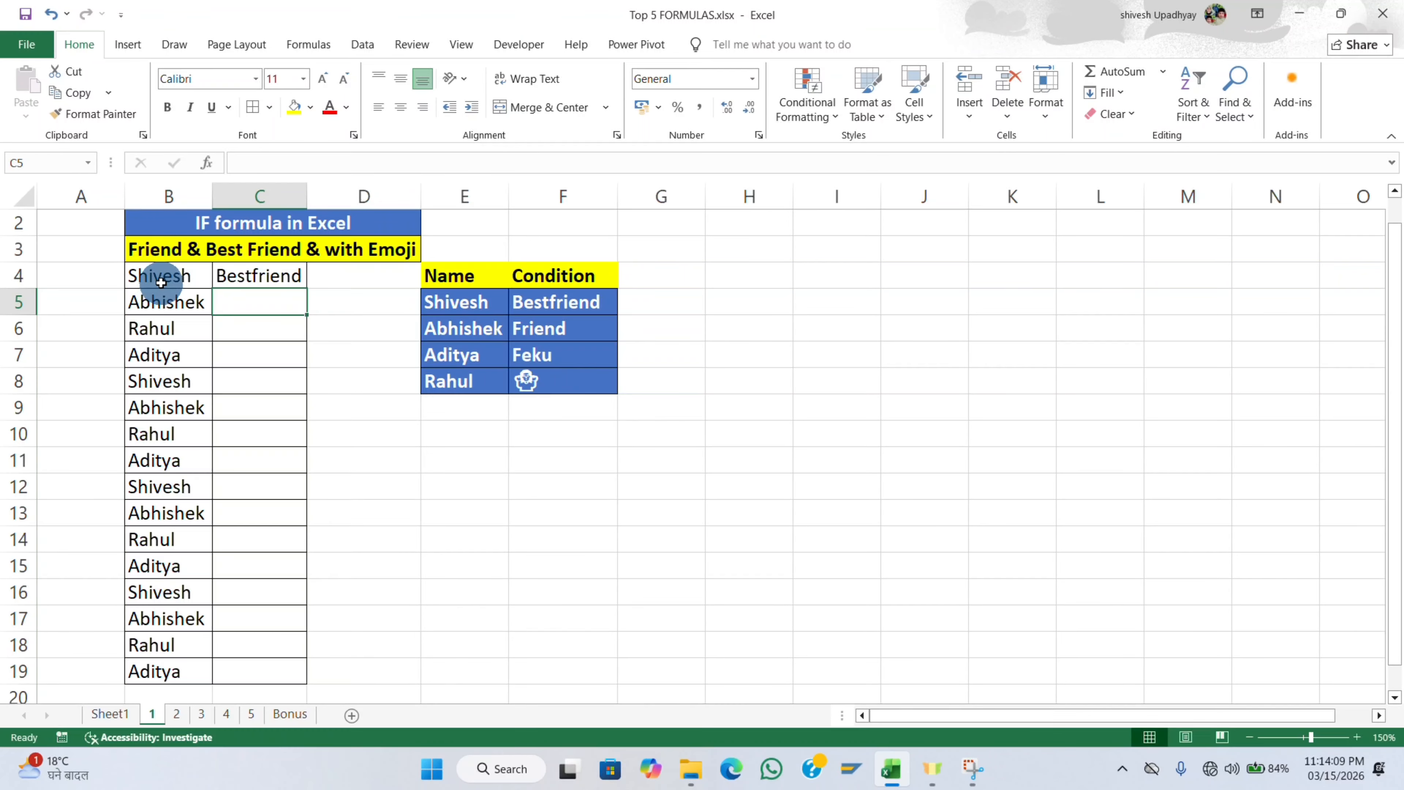
# Fill the IF formula from C4 down through C19.
pyautogui.click(241, 276)
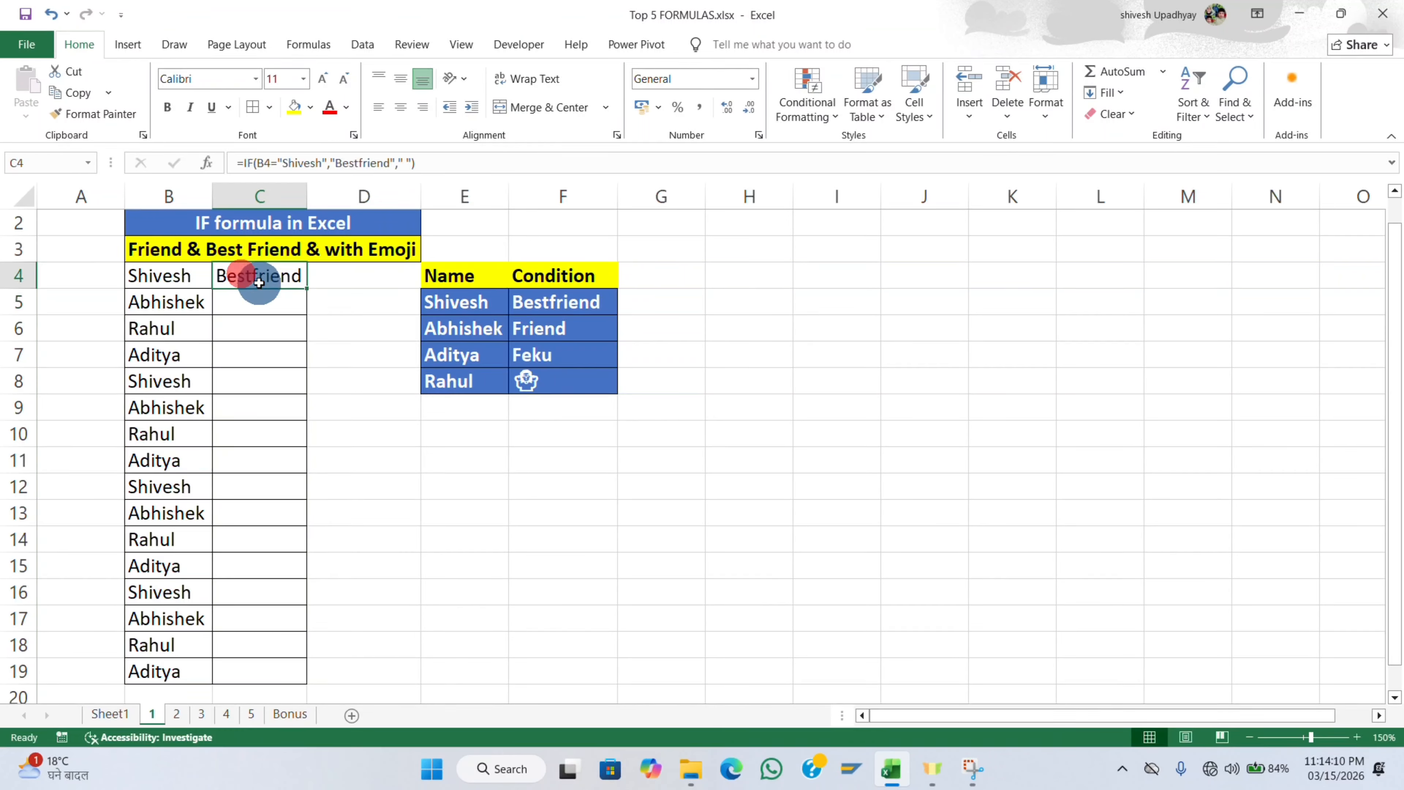
pyautogui.doubleClick(306, 288)
pyautogui.click(331, 344)
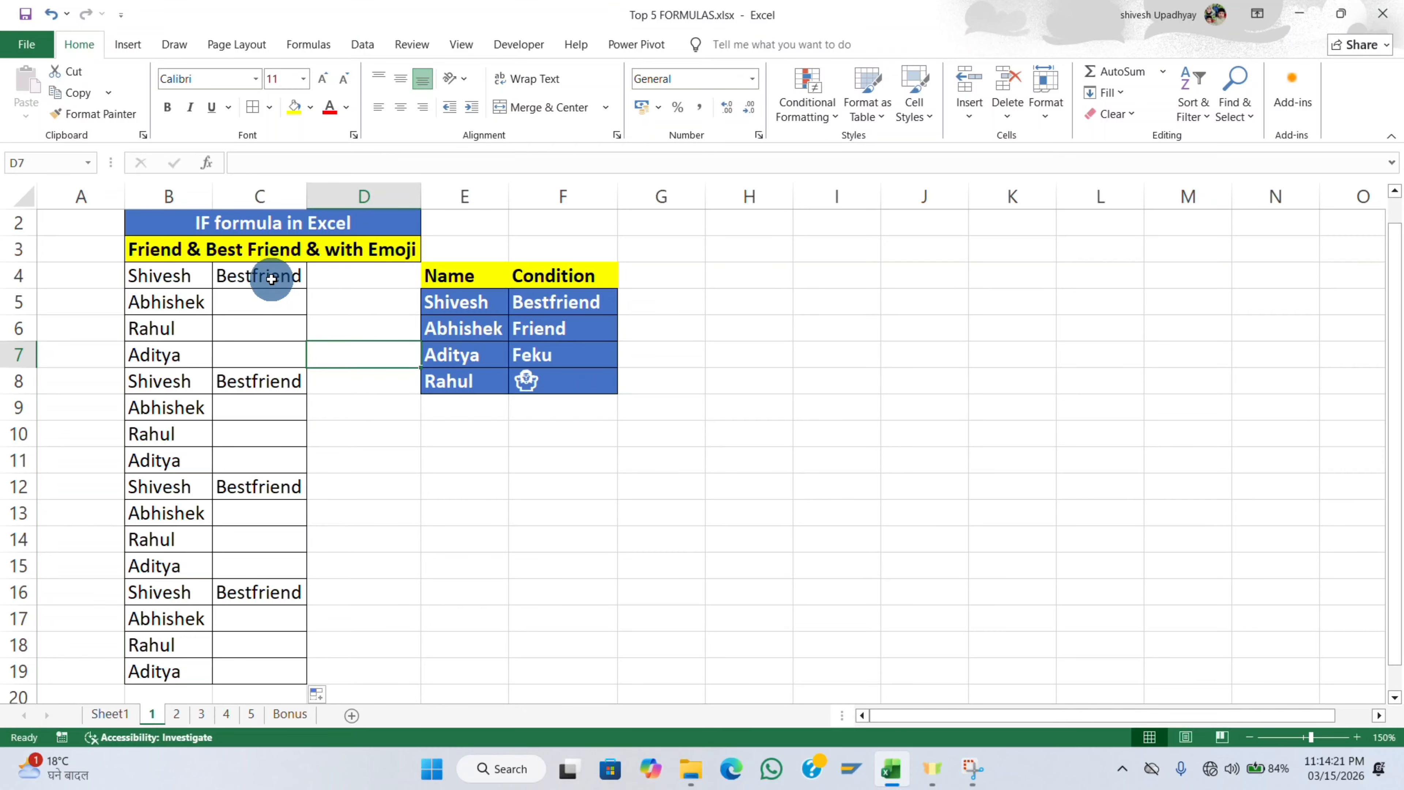
# Clear the IF formulas from C4:C19.
pyautogui.moveTo(272, 282); pyautogui.dragTo(235, 712)
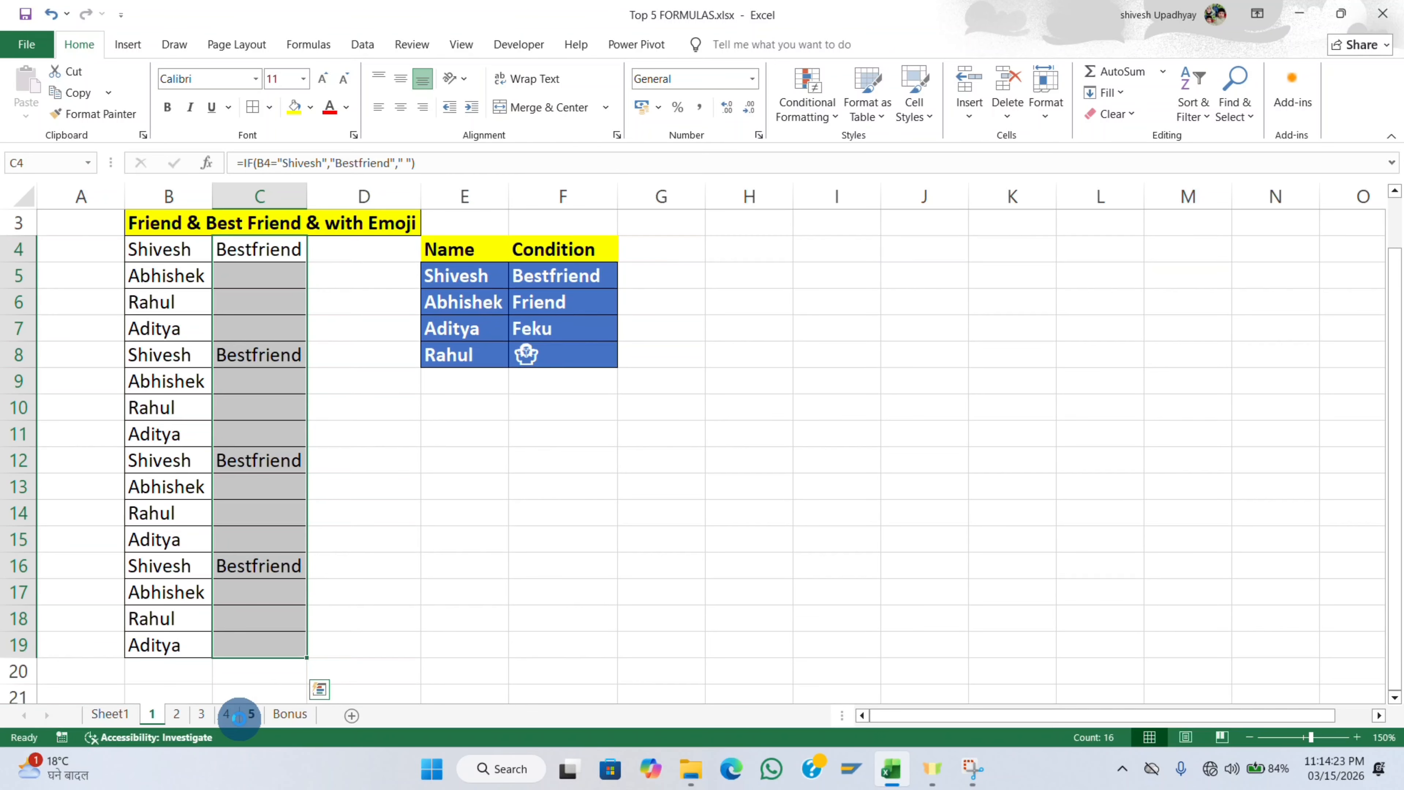
pyautogui.press('Delete')
# Start a nested IF formula in C4 whose first test returns "Bestfriend" when B4 equals the name shown in E5.
pyautogui.click(264, 248)
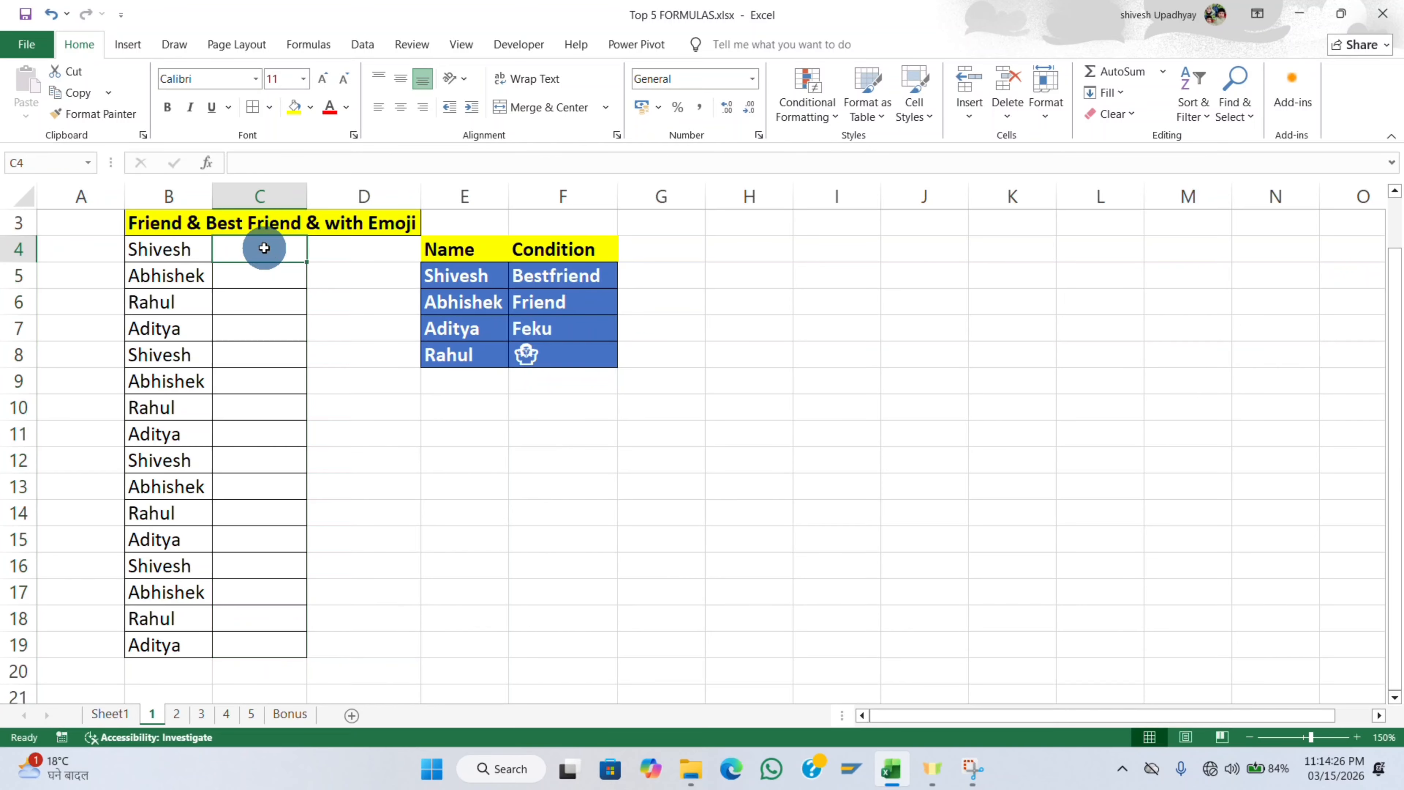
pyautogui.write('=if')
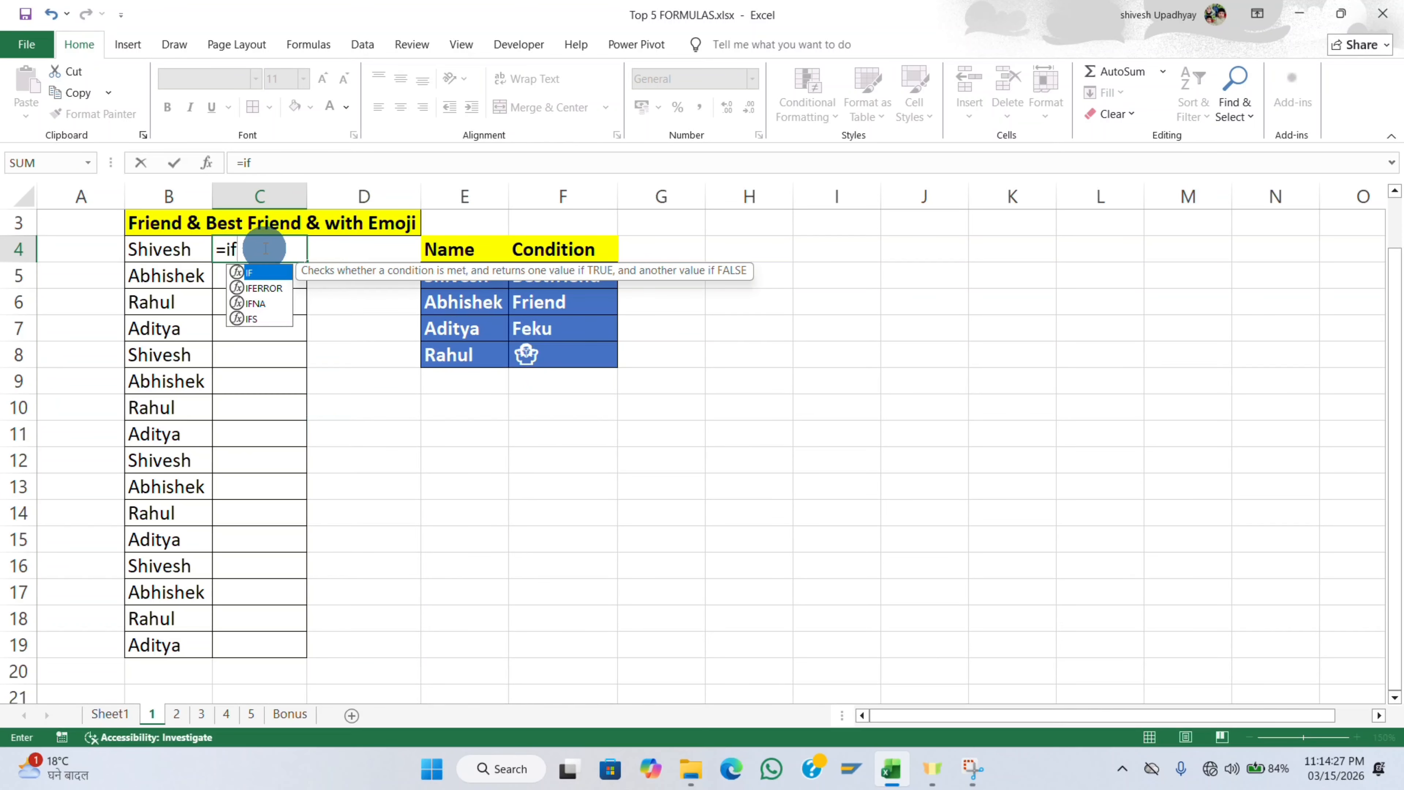
pyautogui.press('Tab')
pyautogui.click(174, 250)
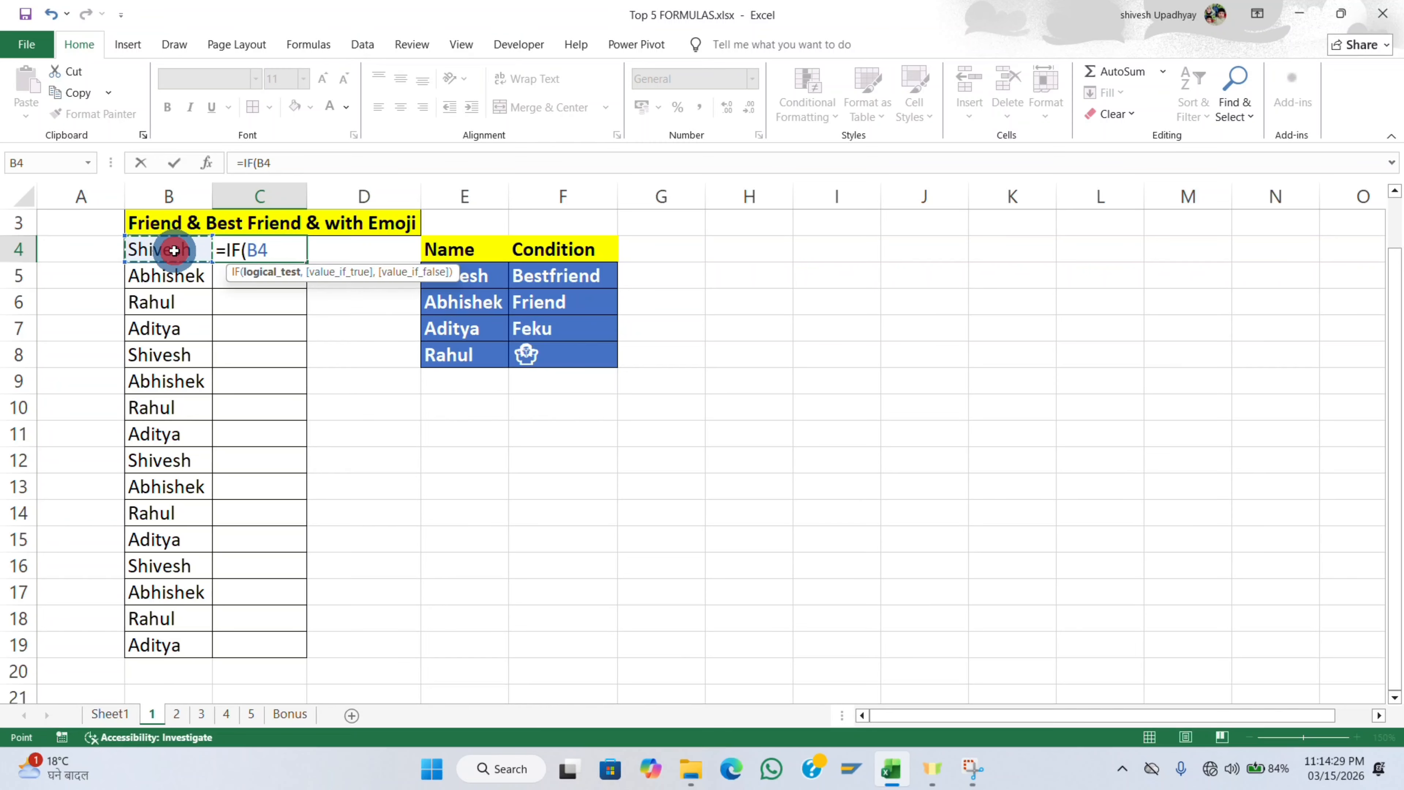
pyautogui.write('="')
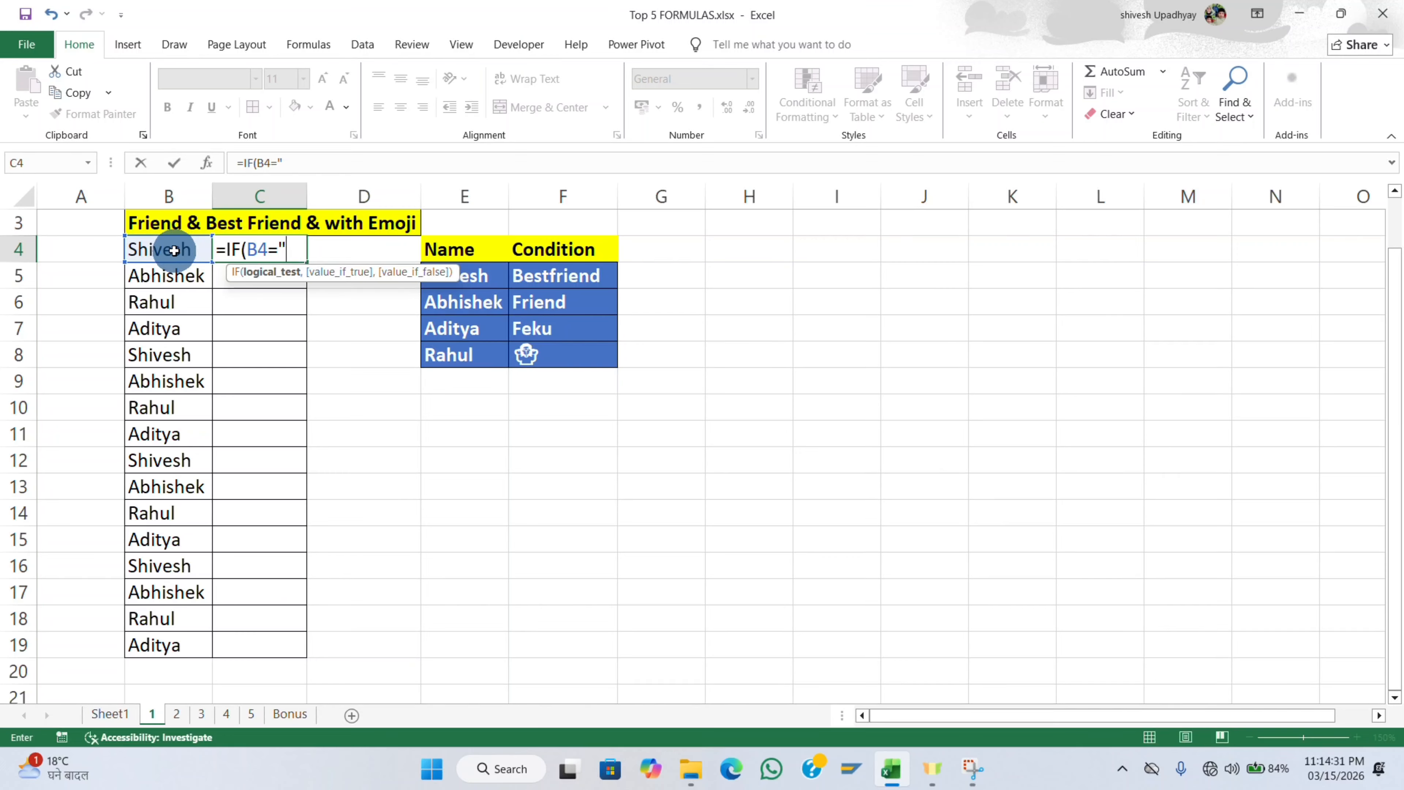
pyautogui.write('Shives')
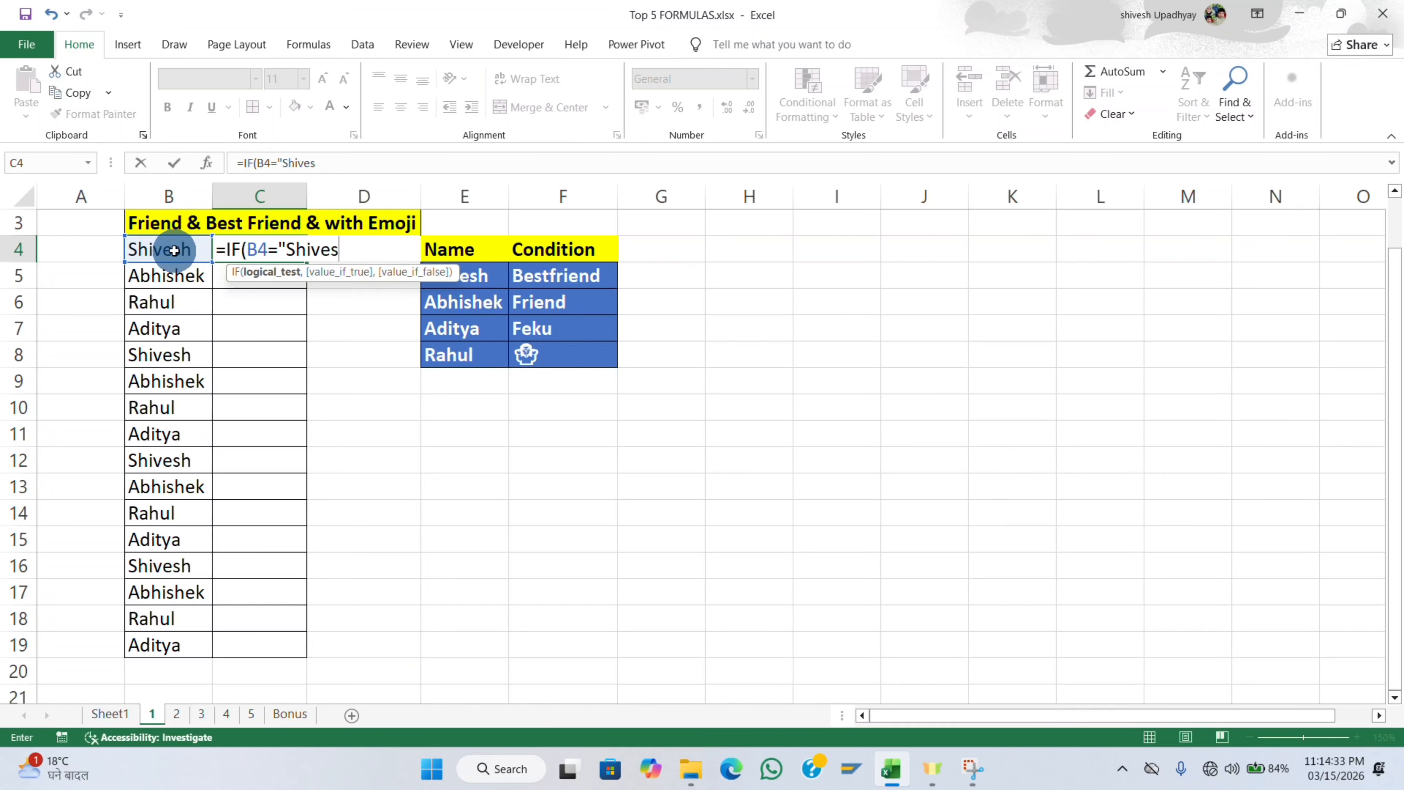
pyautogui.write('h",')
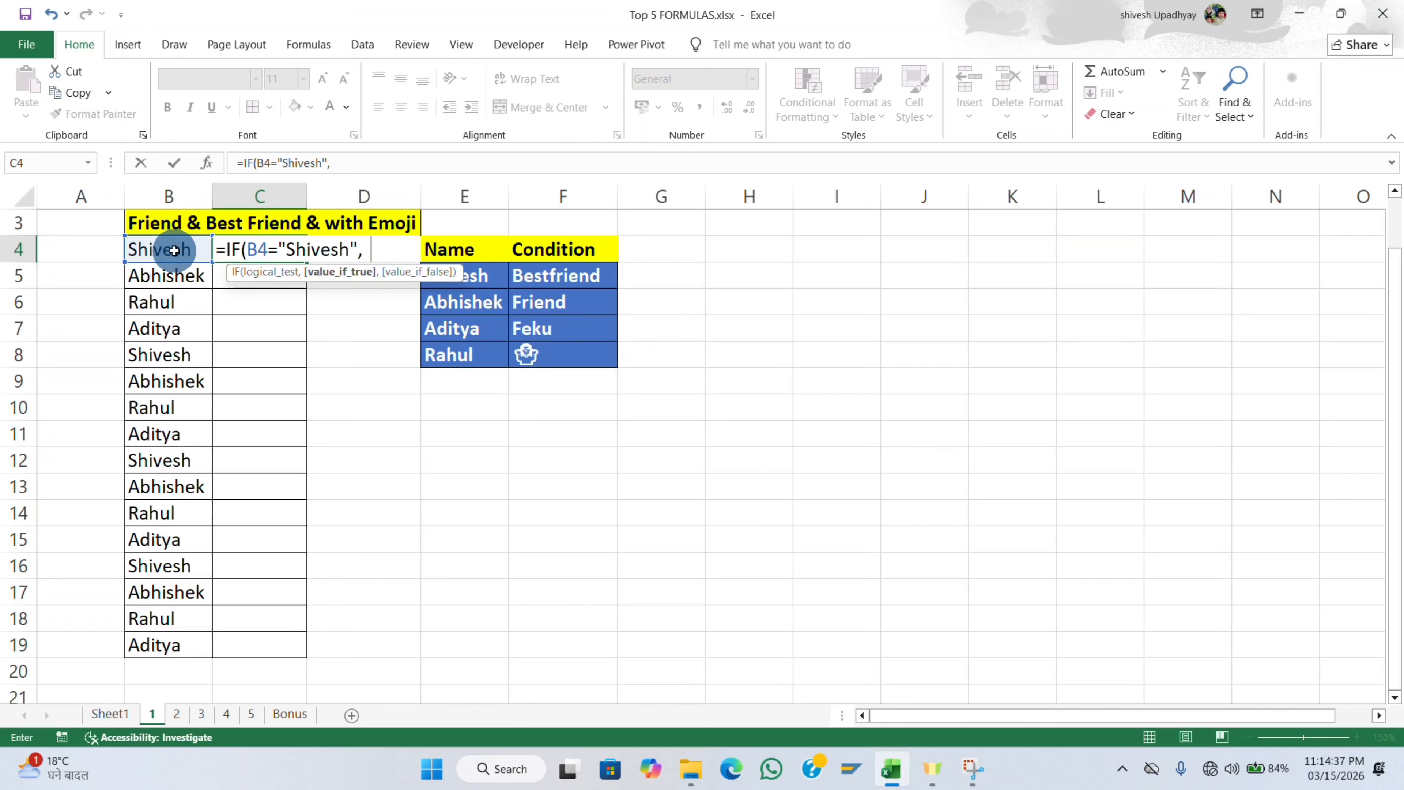
pyautogui.write('estfriend')
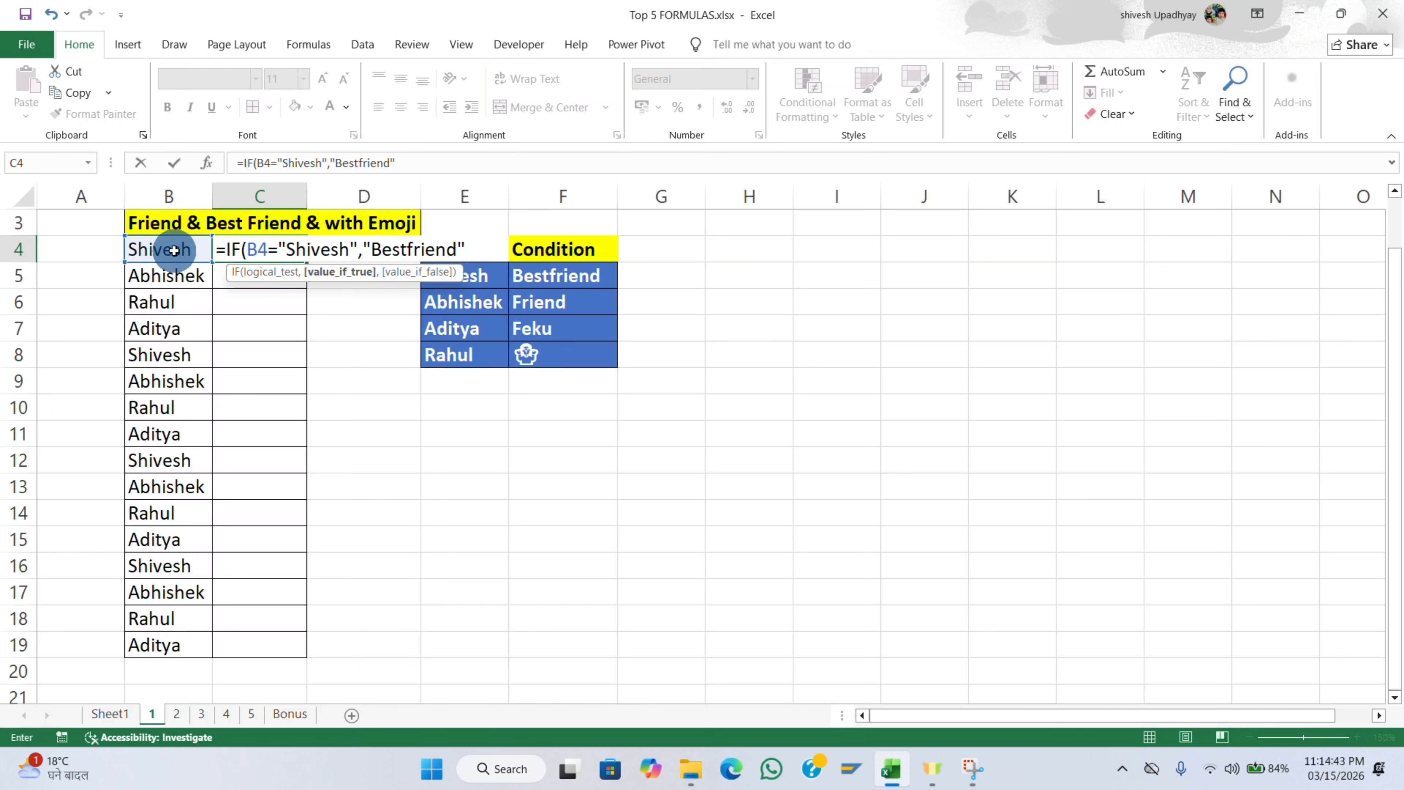
pyautogui.write('",')
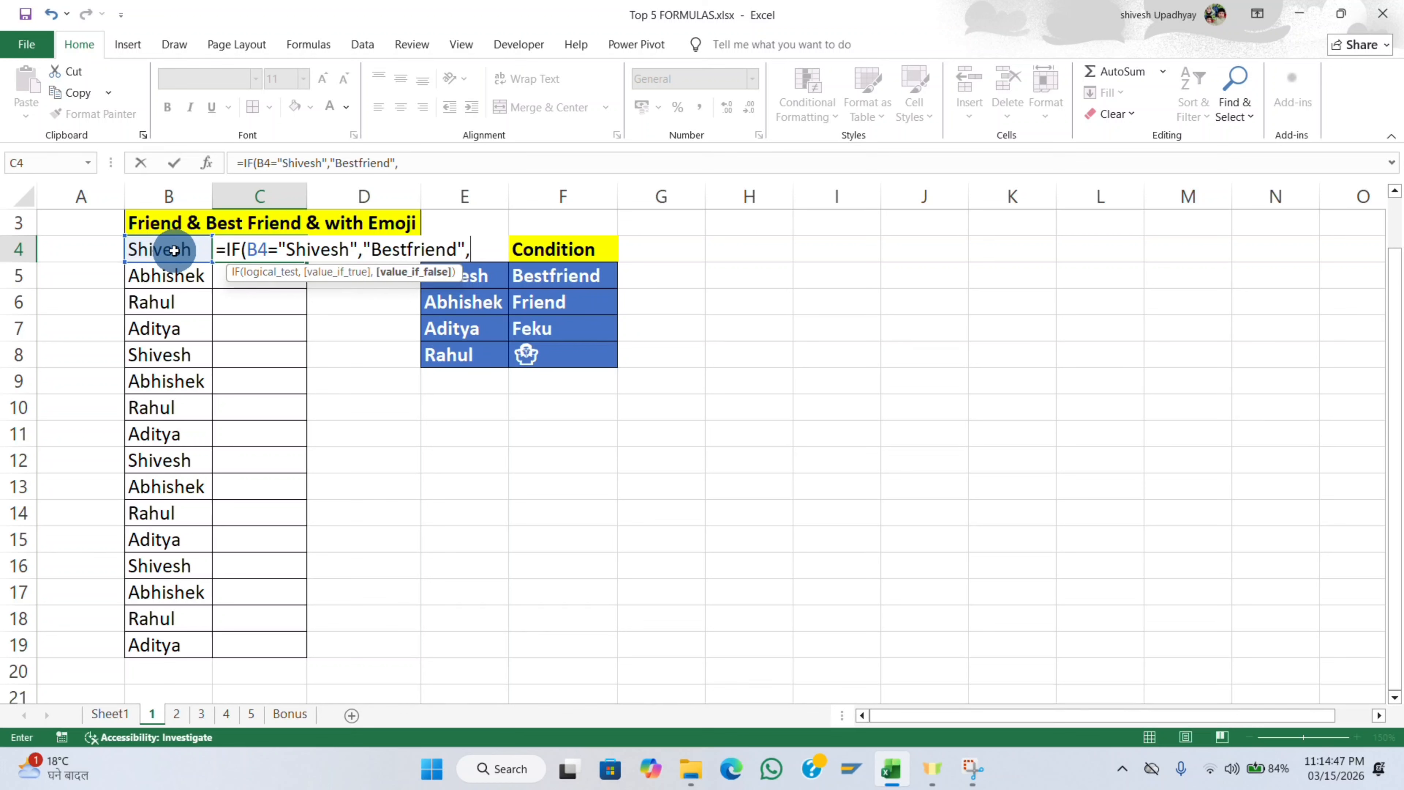
# Nest a second IF in the C4 formula, returning "Friend" when B4 equals the name shown in E6.
pyautogui.press('BackSpace')
pyautogui.write(',if')
pyautogui.press('Tab')
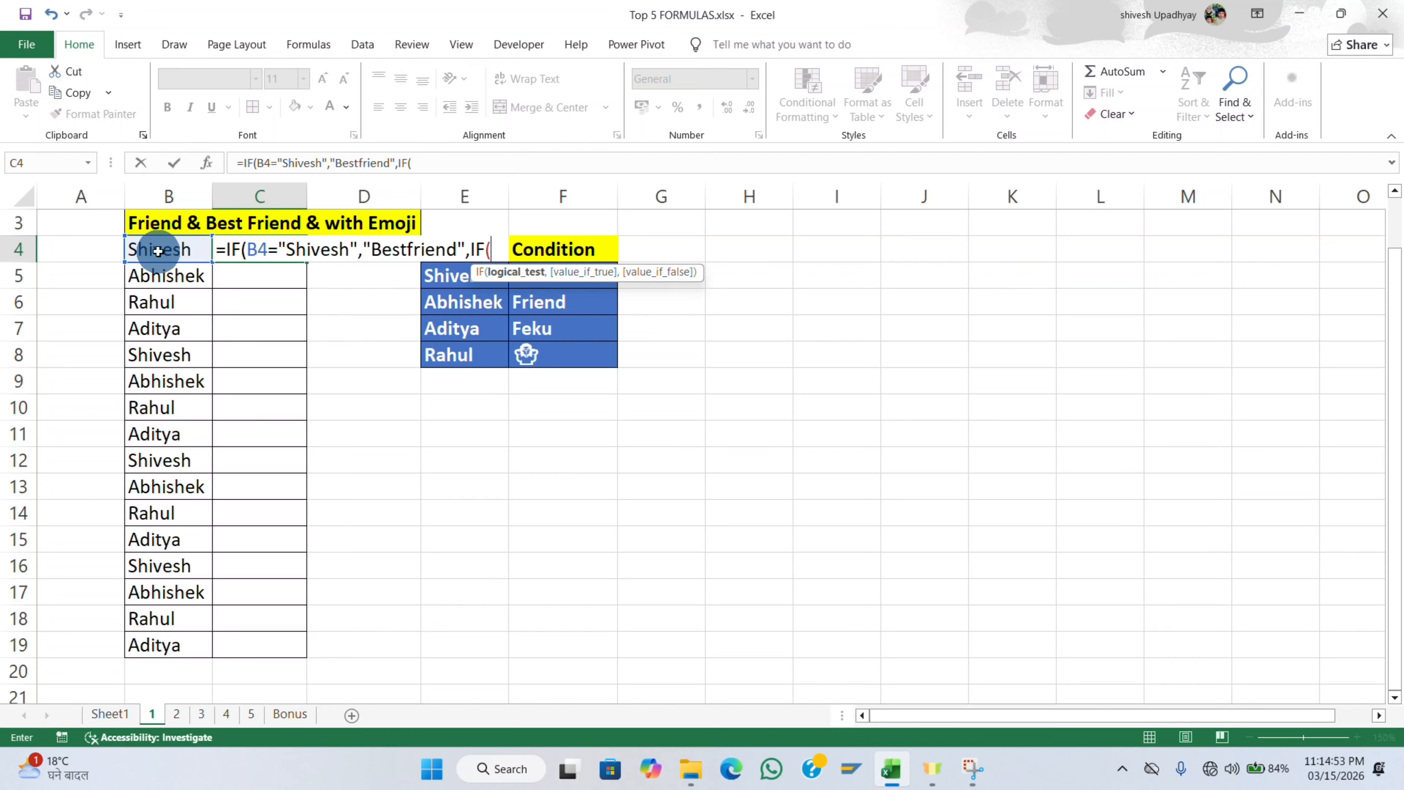
pyautogui.click(158, 251)
pyautogui.write('=')
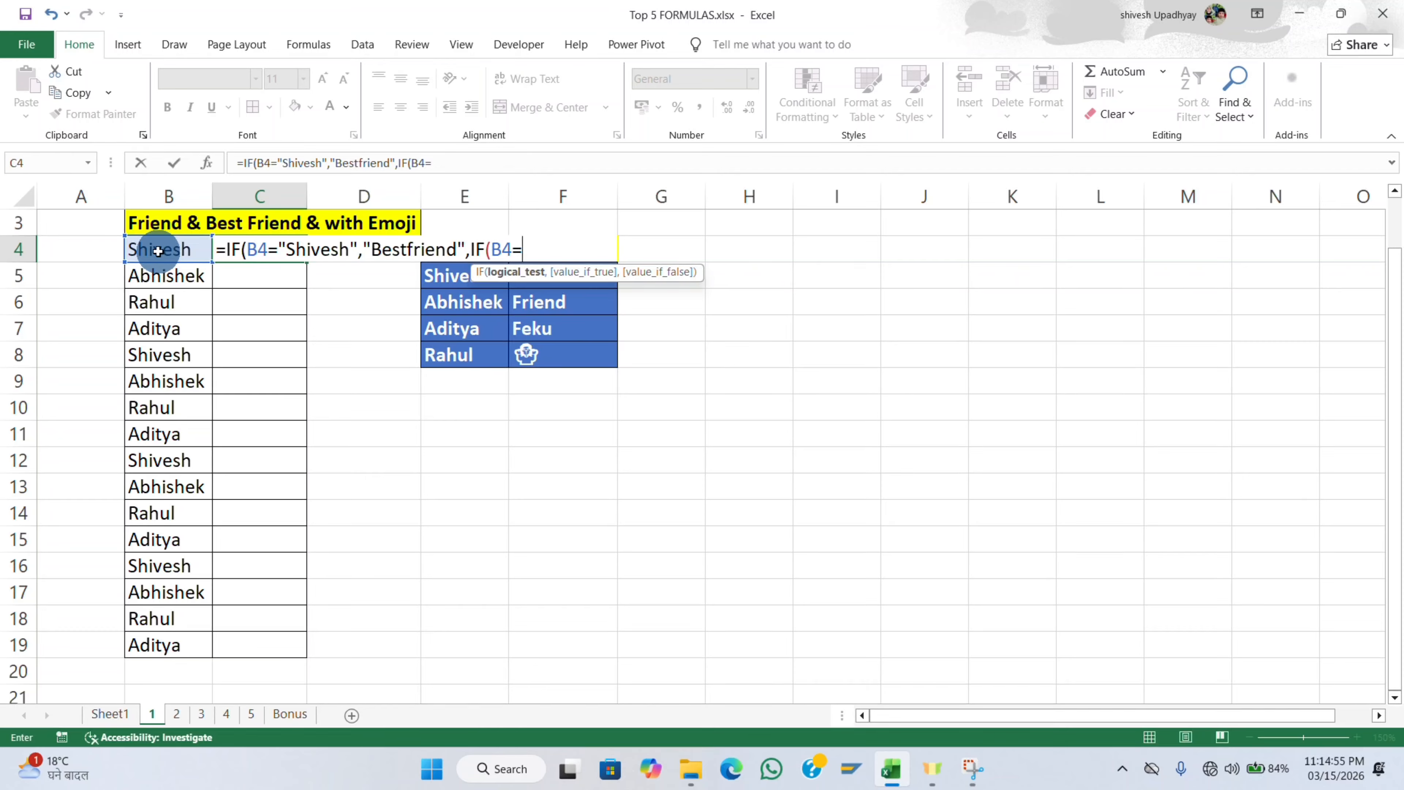
pyautogui.write('"')
pyautogui.write('Abhish')
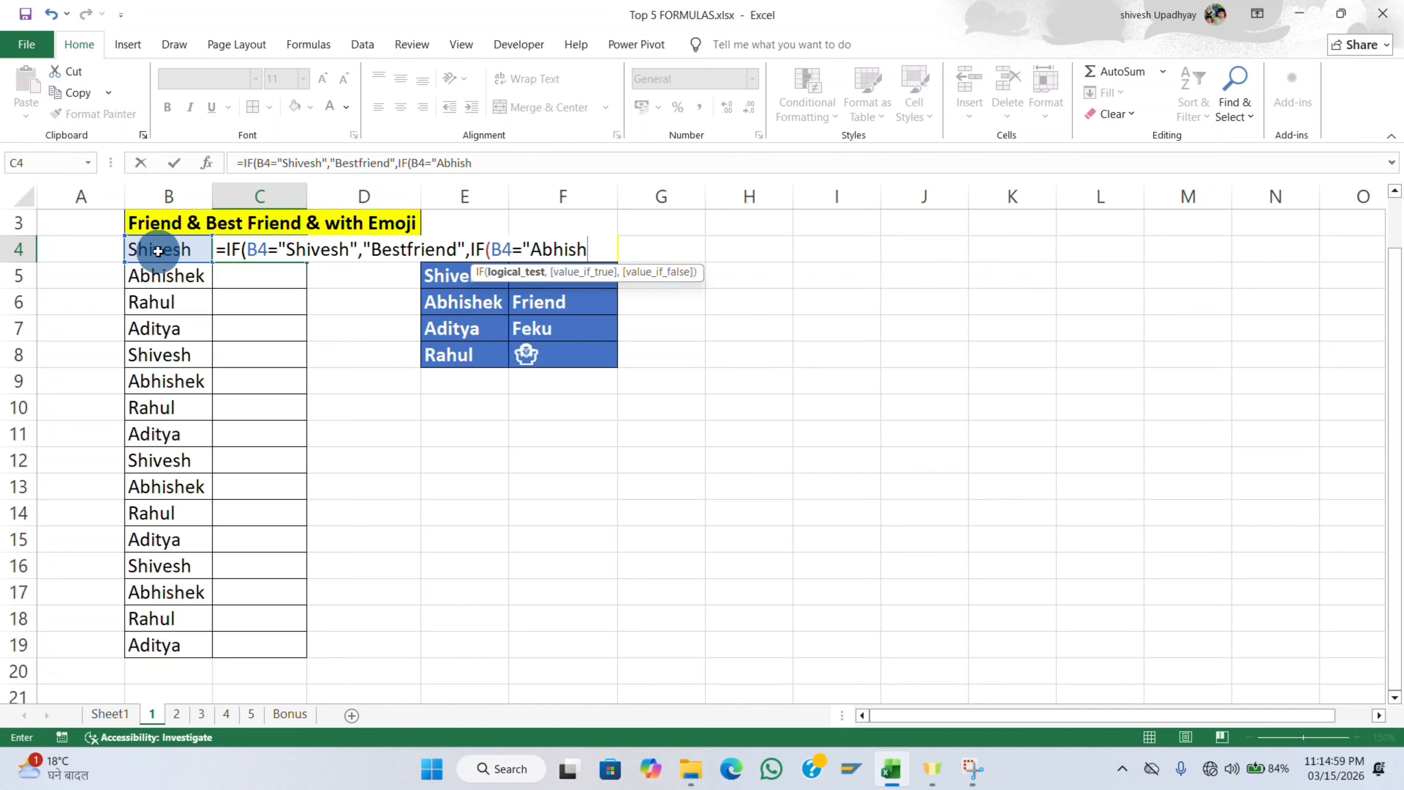
pyautogui.write('ek",')
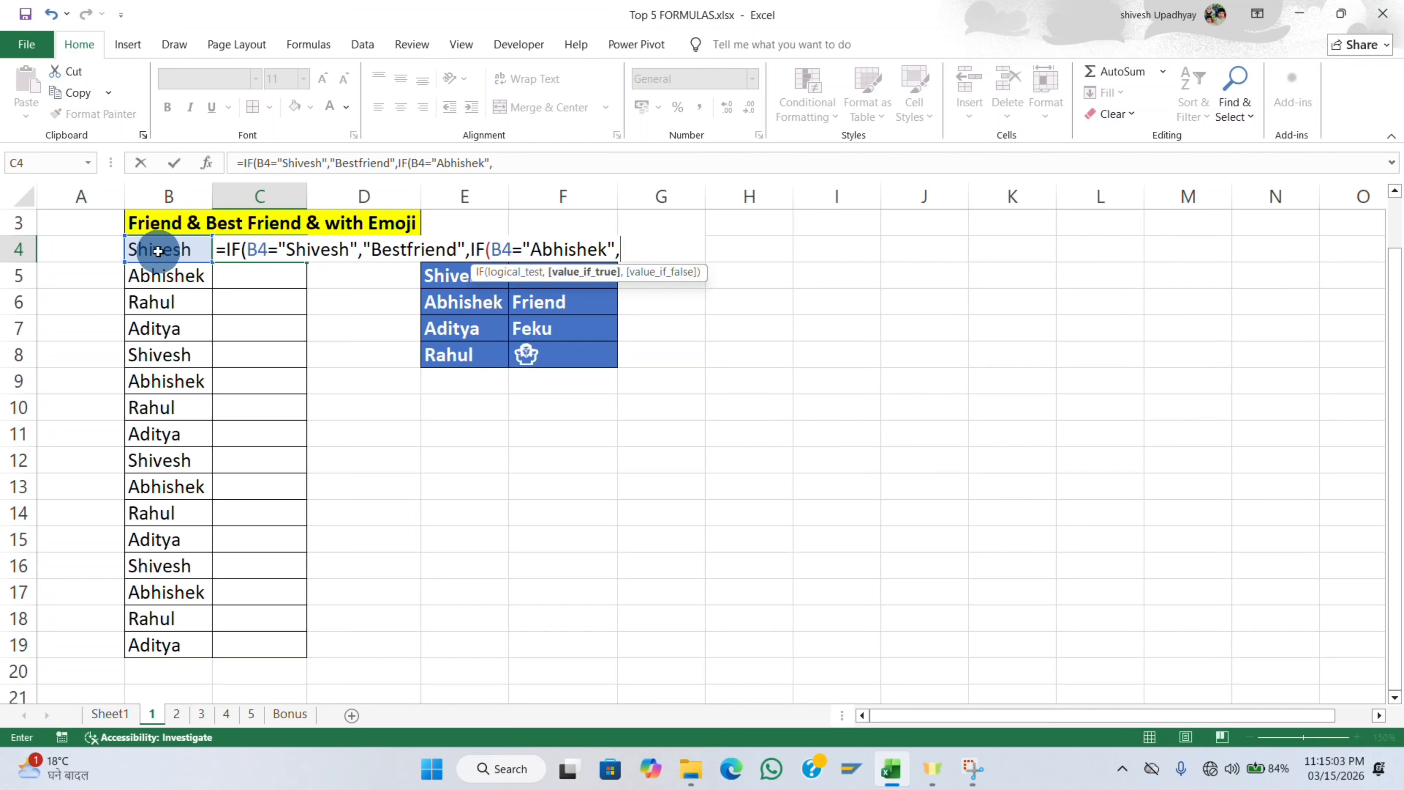
pyautogui.write('"Friend",')
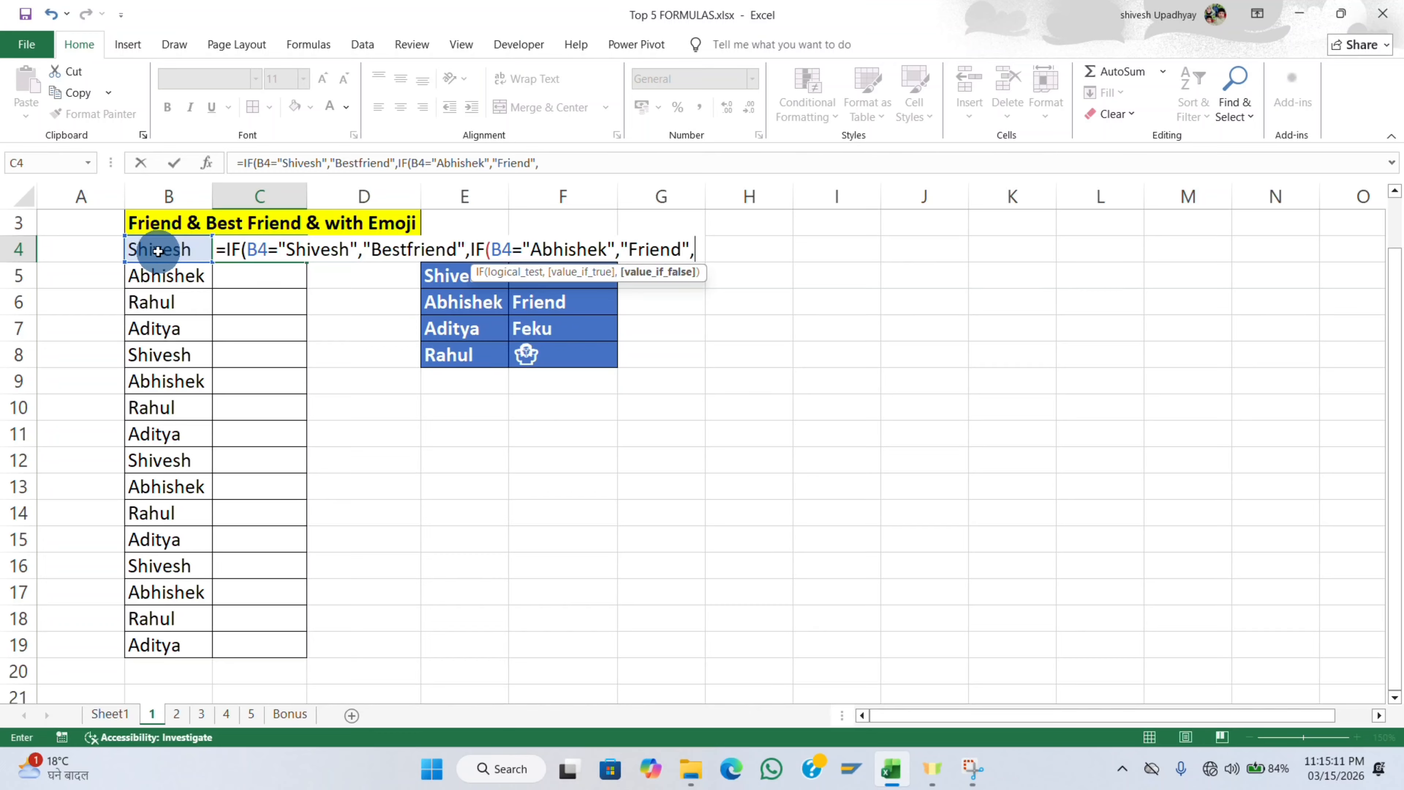
# Nest a third IF in the C4 formula, returning "Feku" when B4 equals the name shown in E7.
pyautogui.write('if')
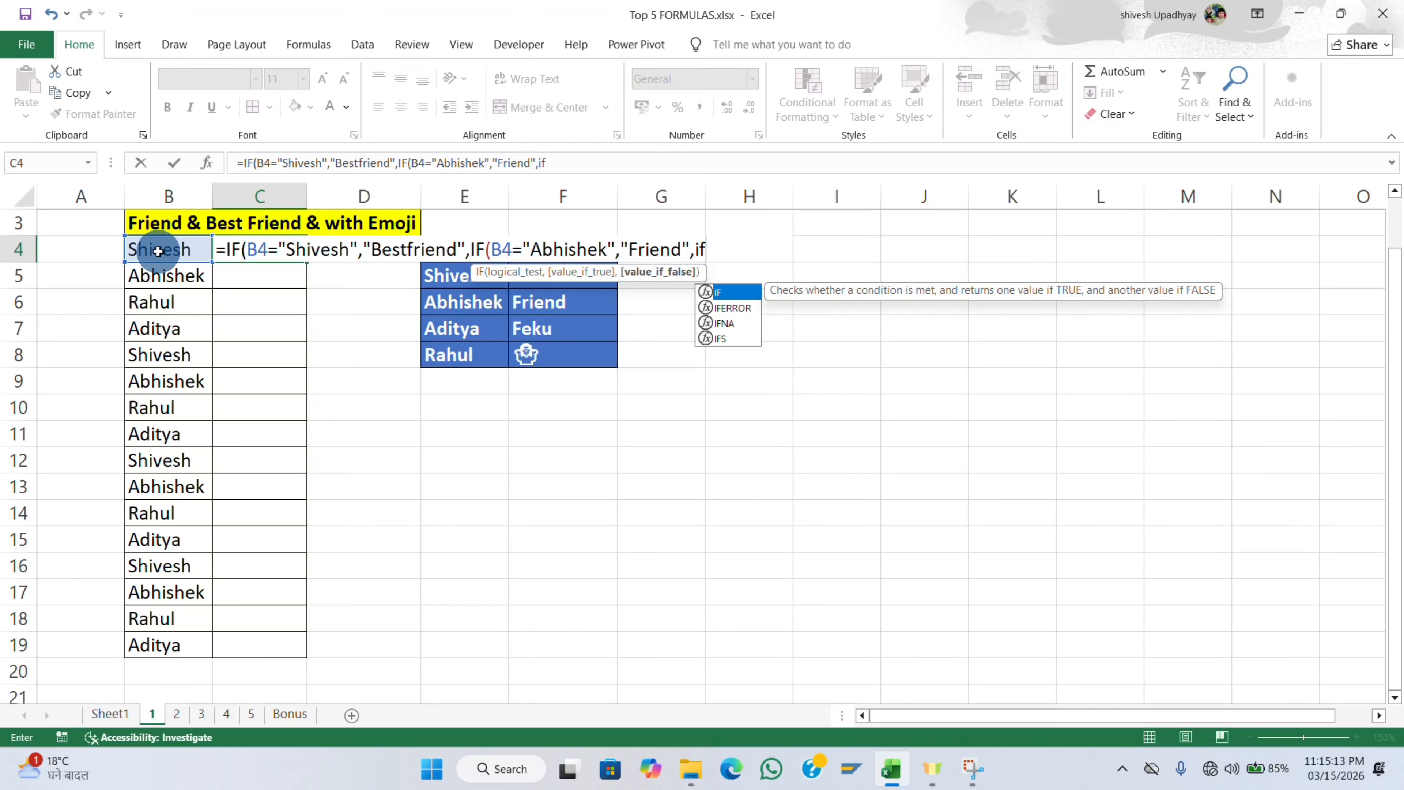
pyautogui.press('Tab')
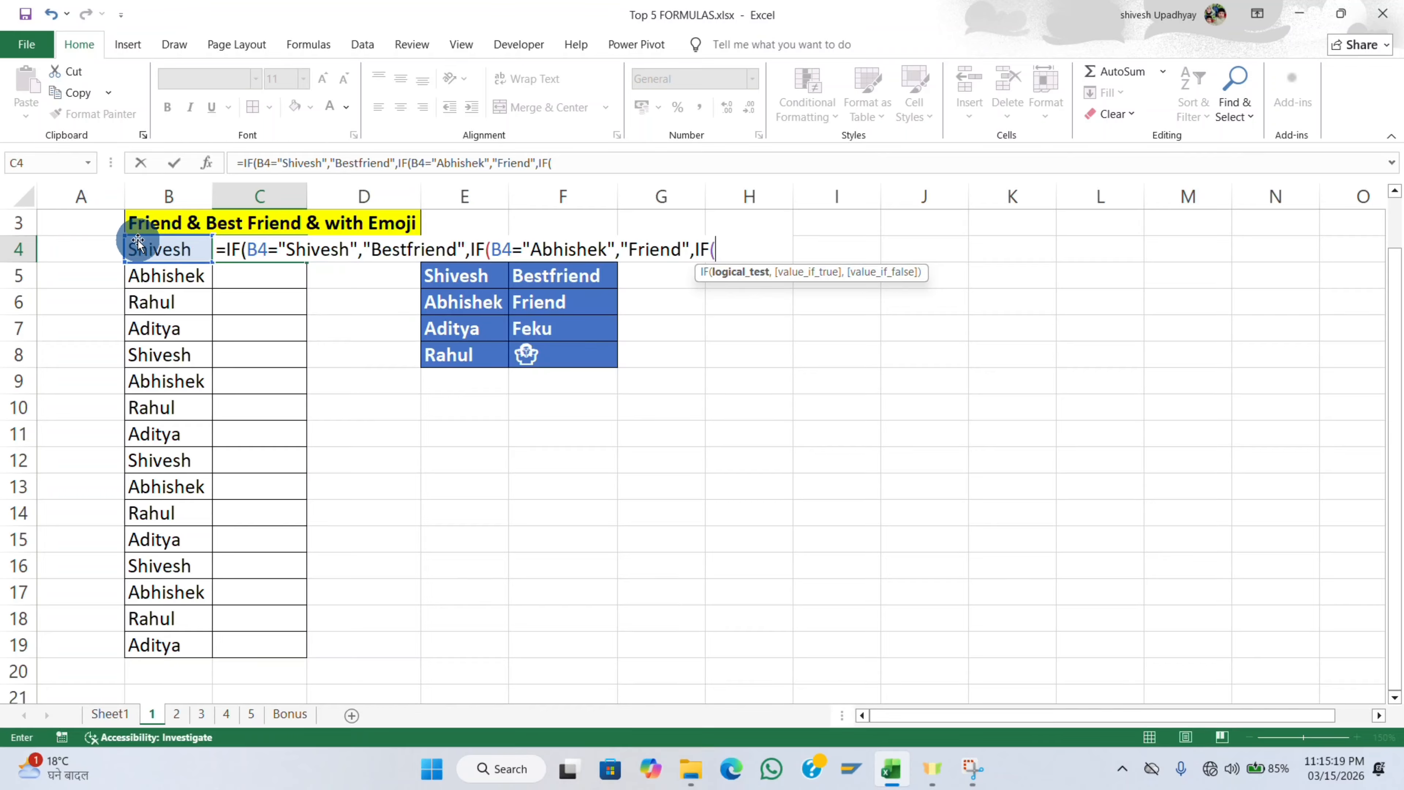
pyautogui.click(153, 247)
pyautogui.write('="')
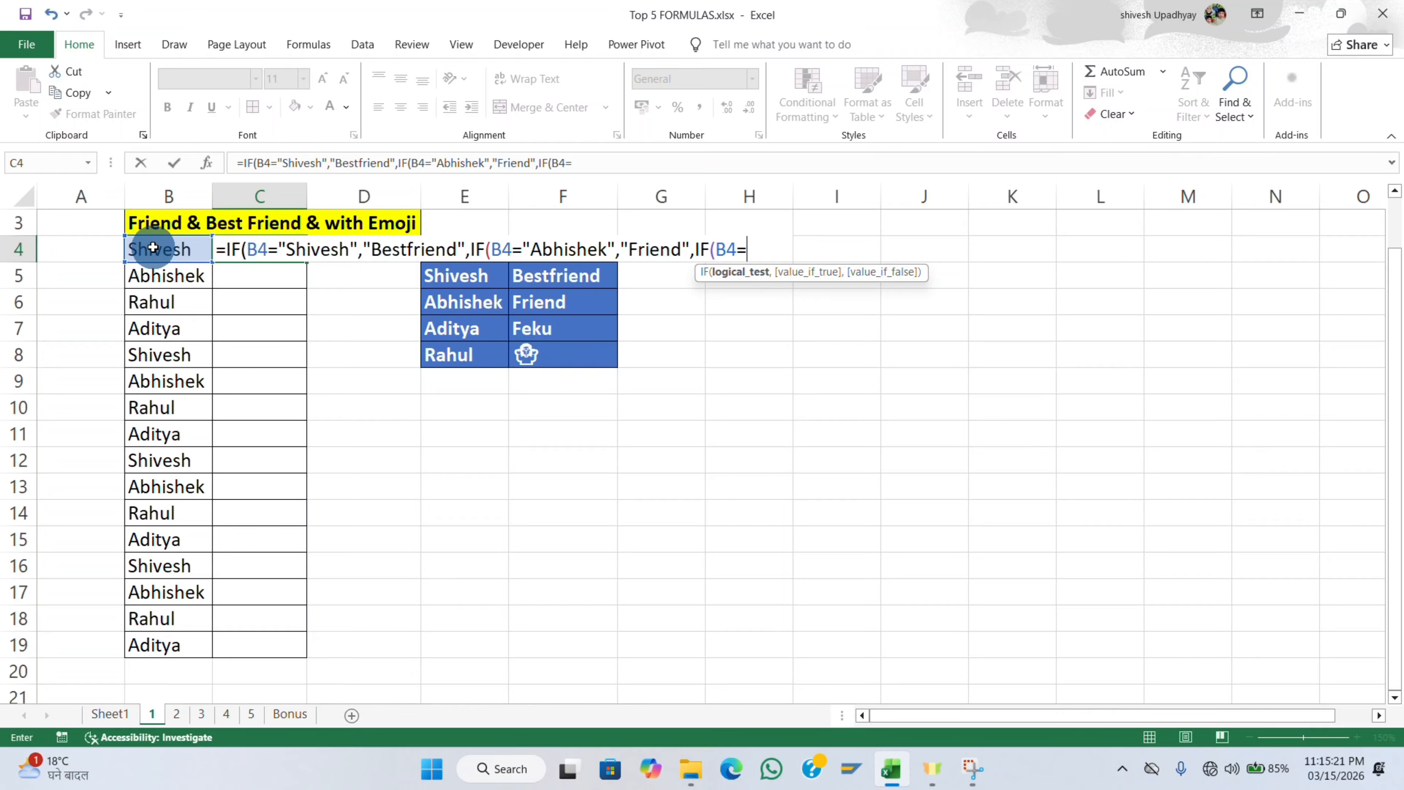
pyautogui.write('Aditya"')
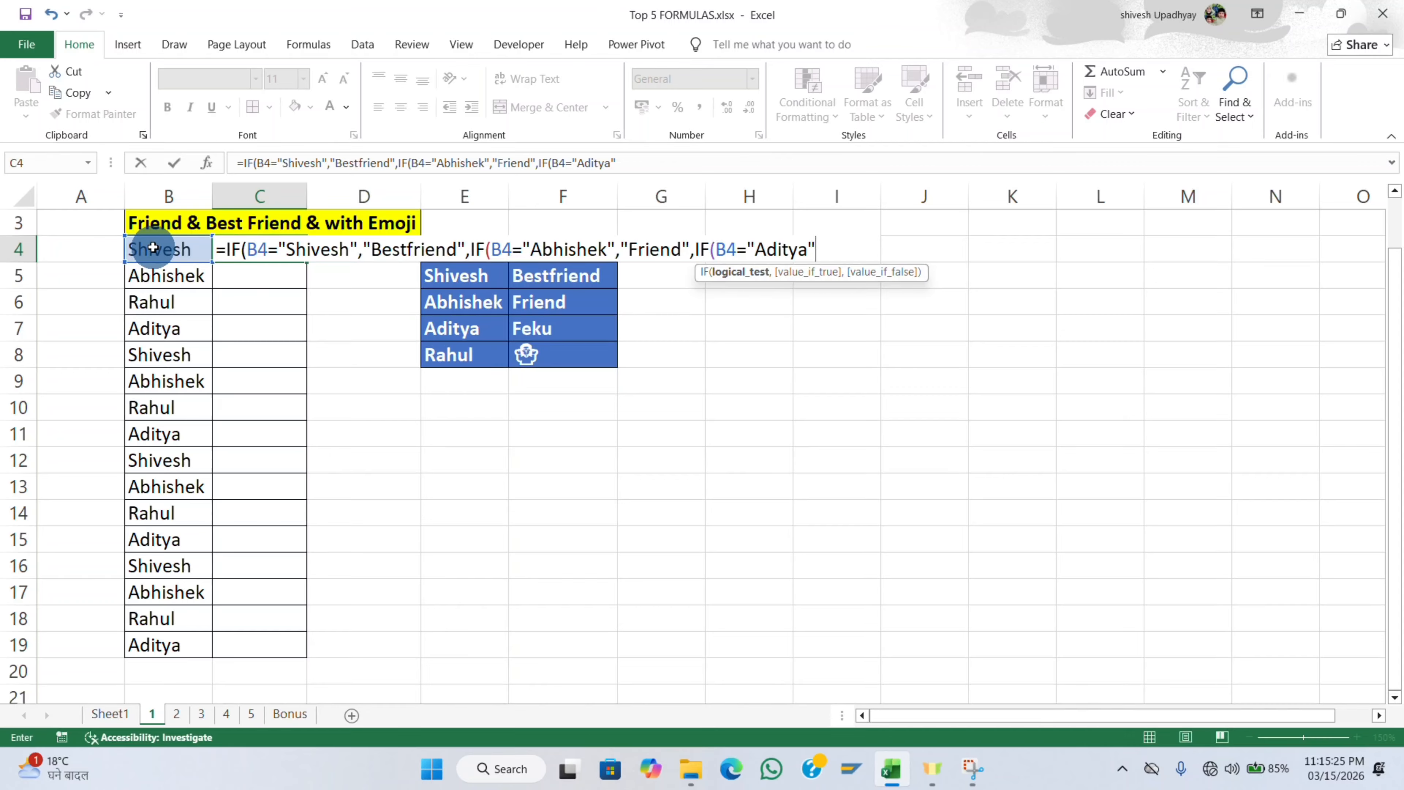
pyautogui.write(',')
pyautogui.write('"Feku')
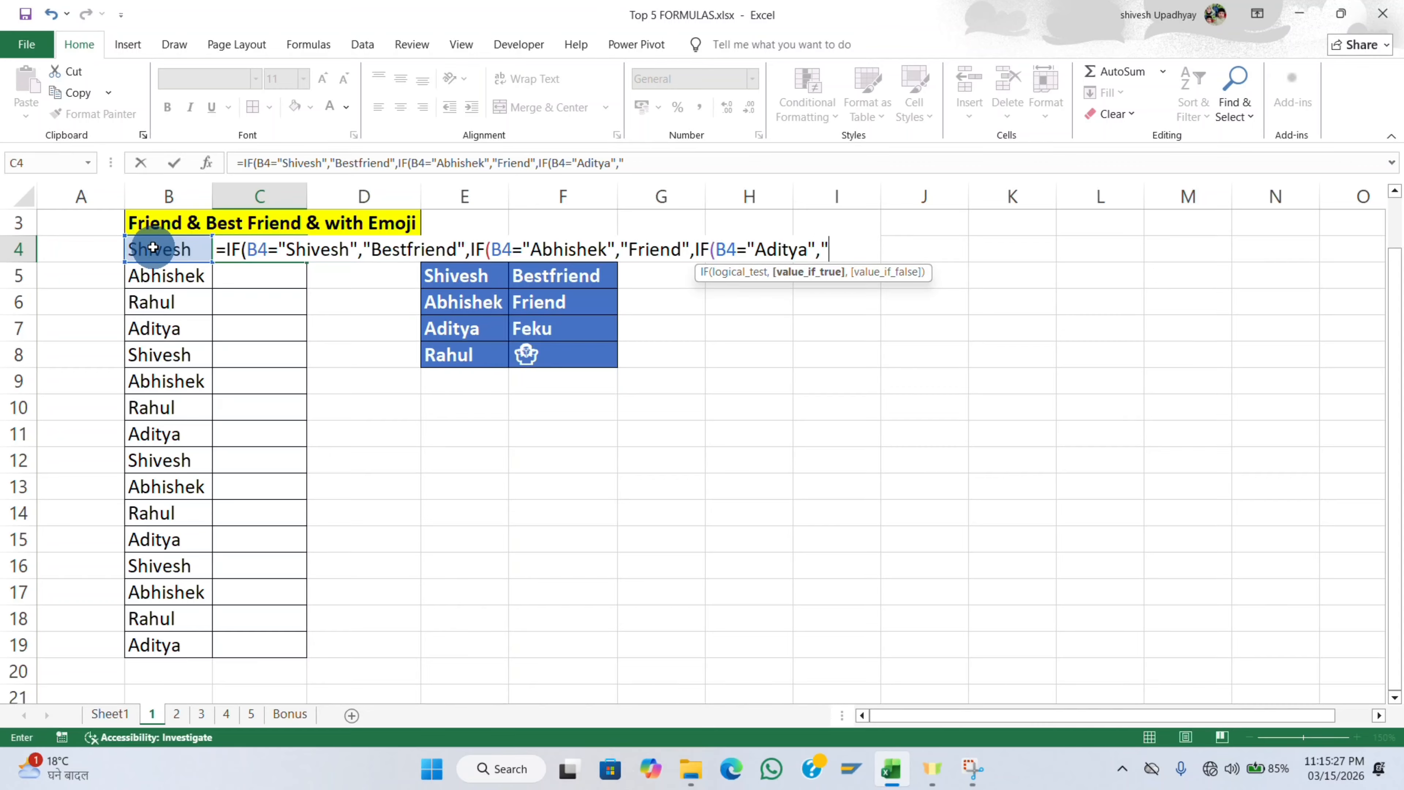
pyautogui.write('",')
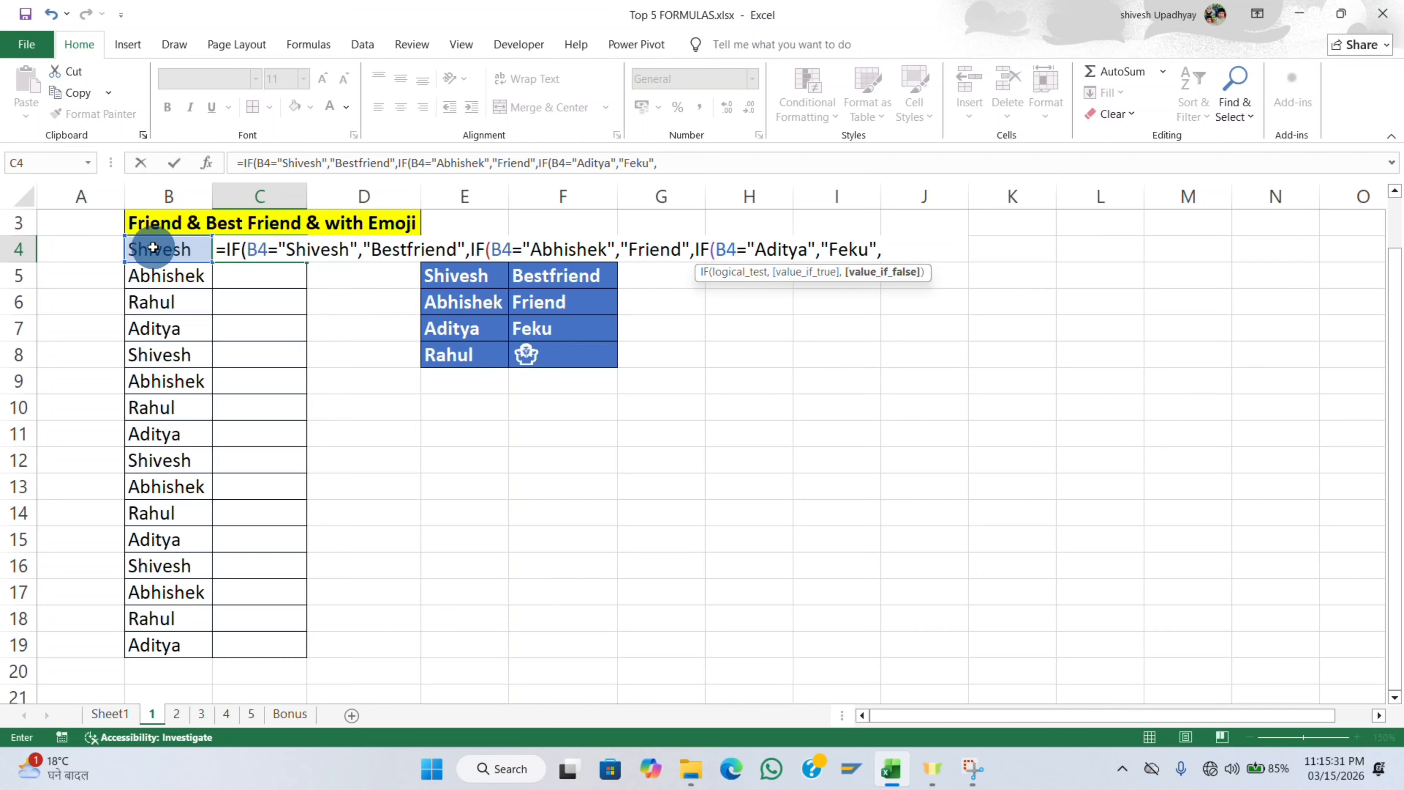
# Nest a fourth IF in the C4 formula that tests whether B4 equals the name shown in E8.
pyautogui.write('if')
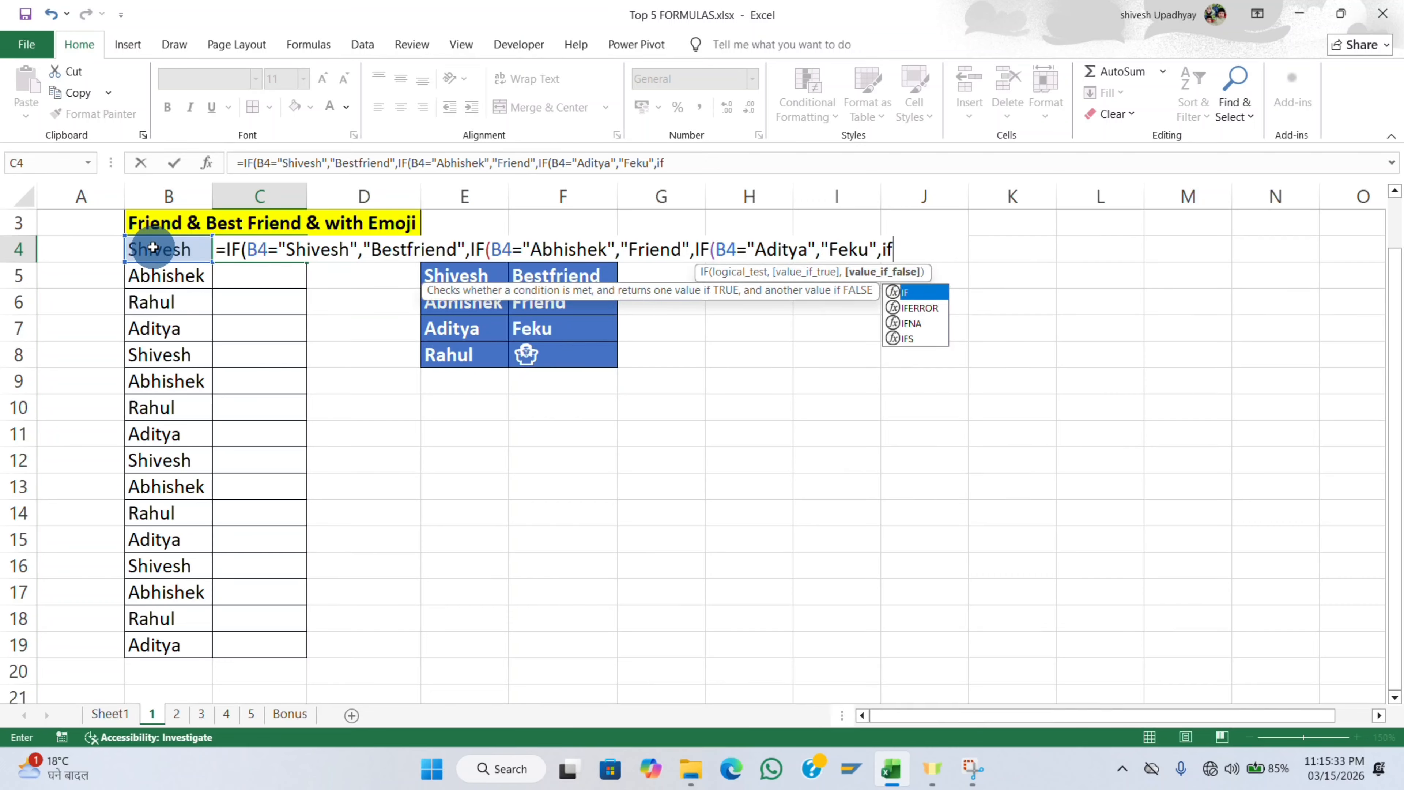
pyautogui.press('Tab')
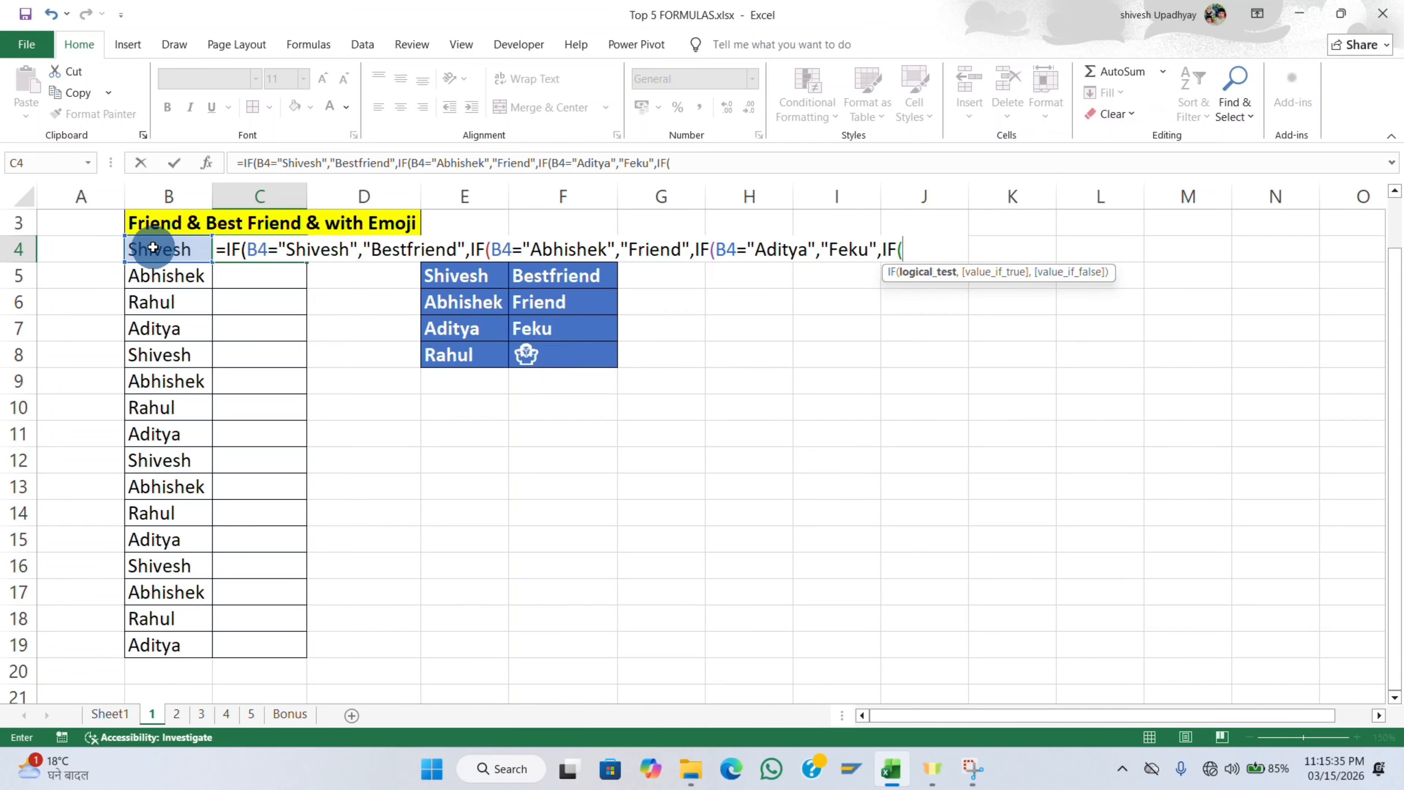
pyautogui.click(154, 247)
pyautogui.write('=')
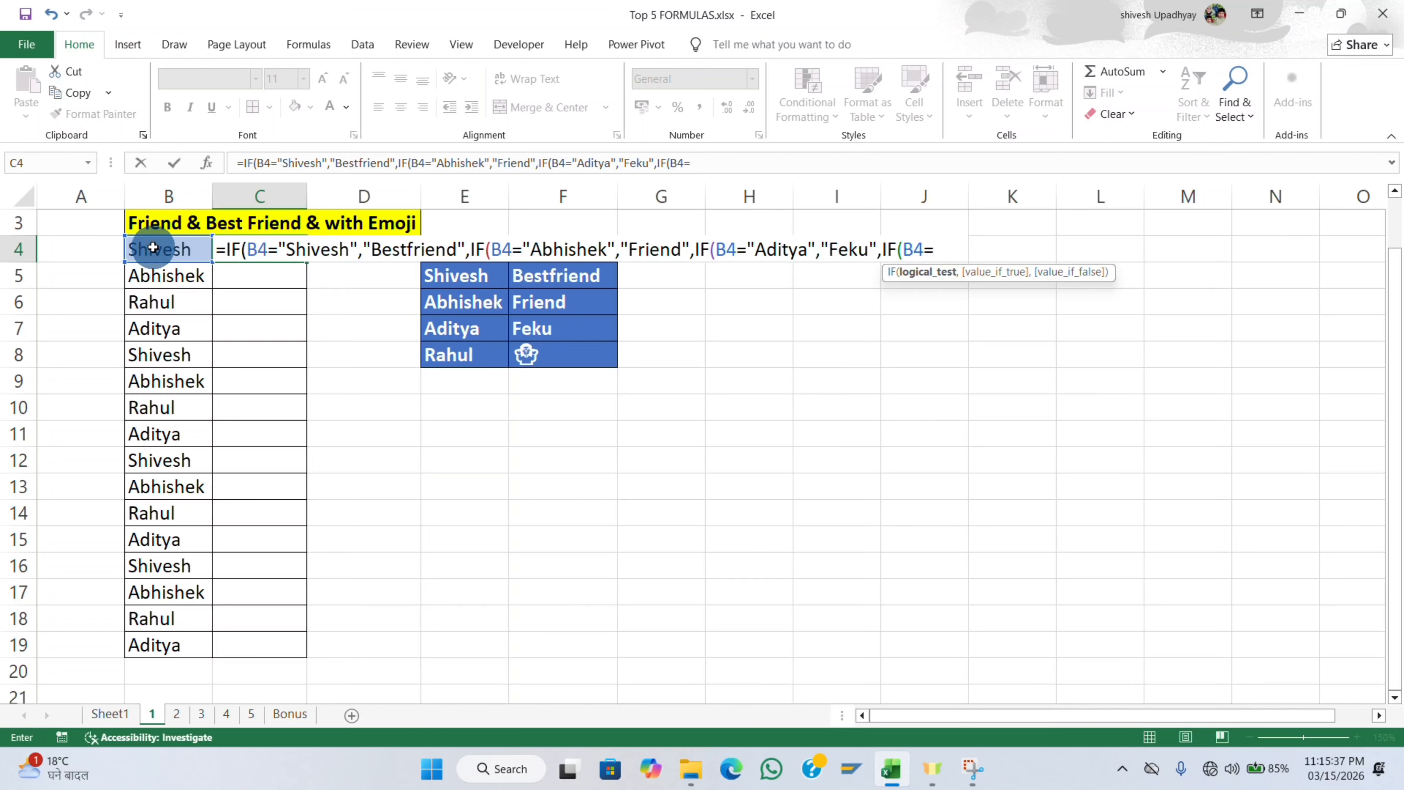
pyautogui.write('"Rahul"')
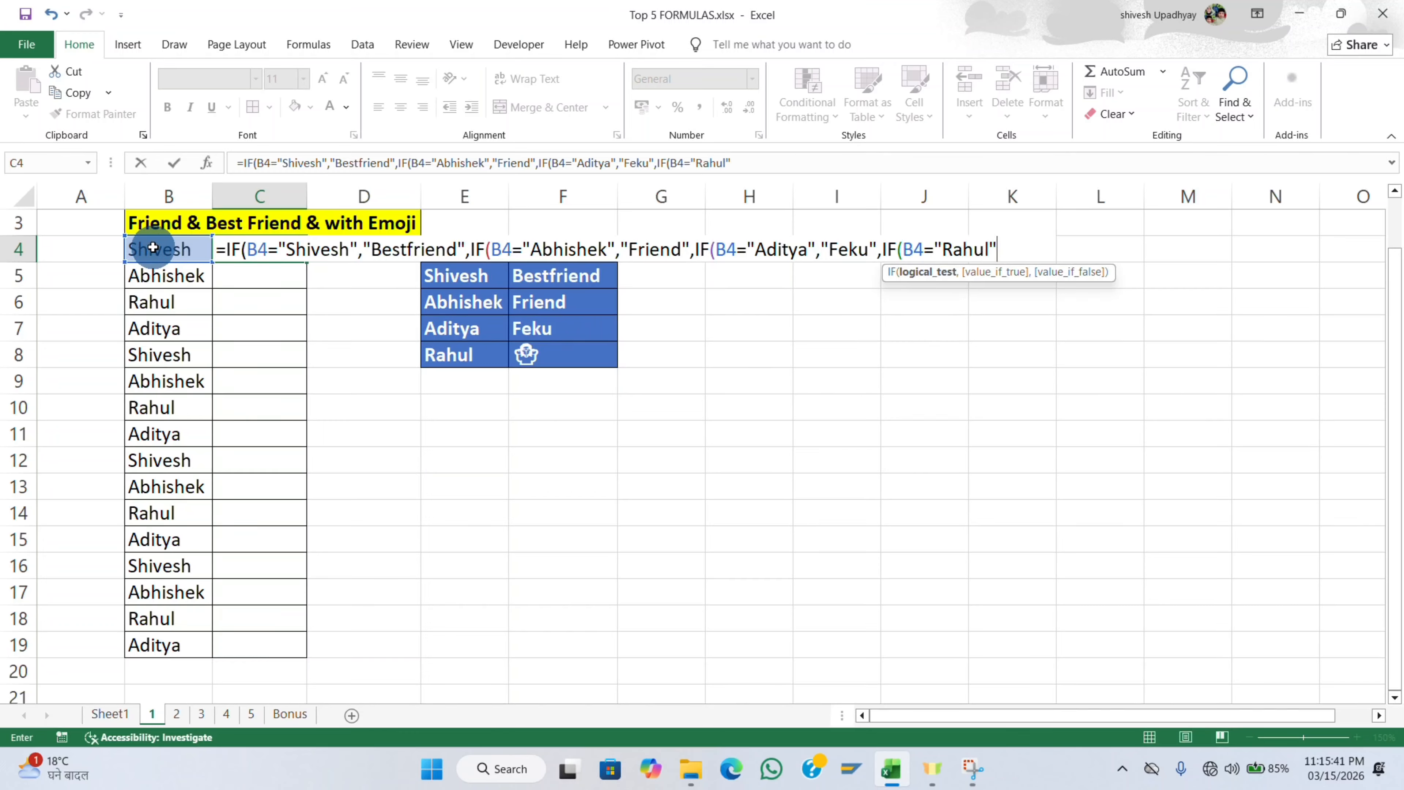
pyautogui.write(',')
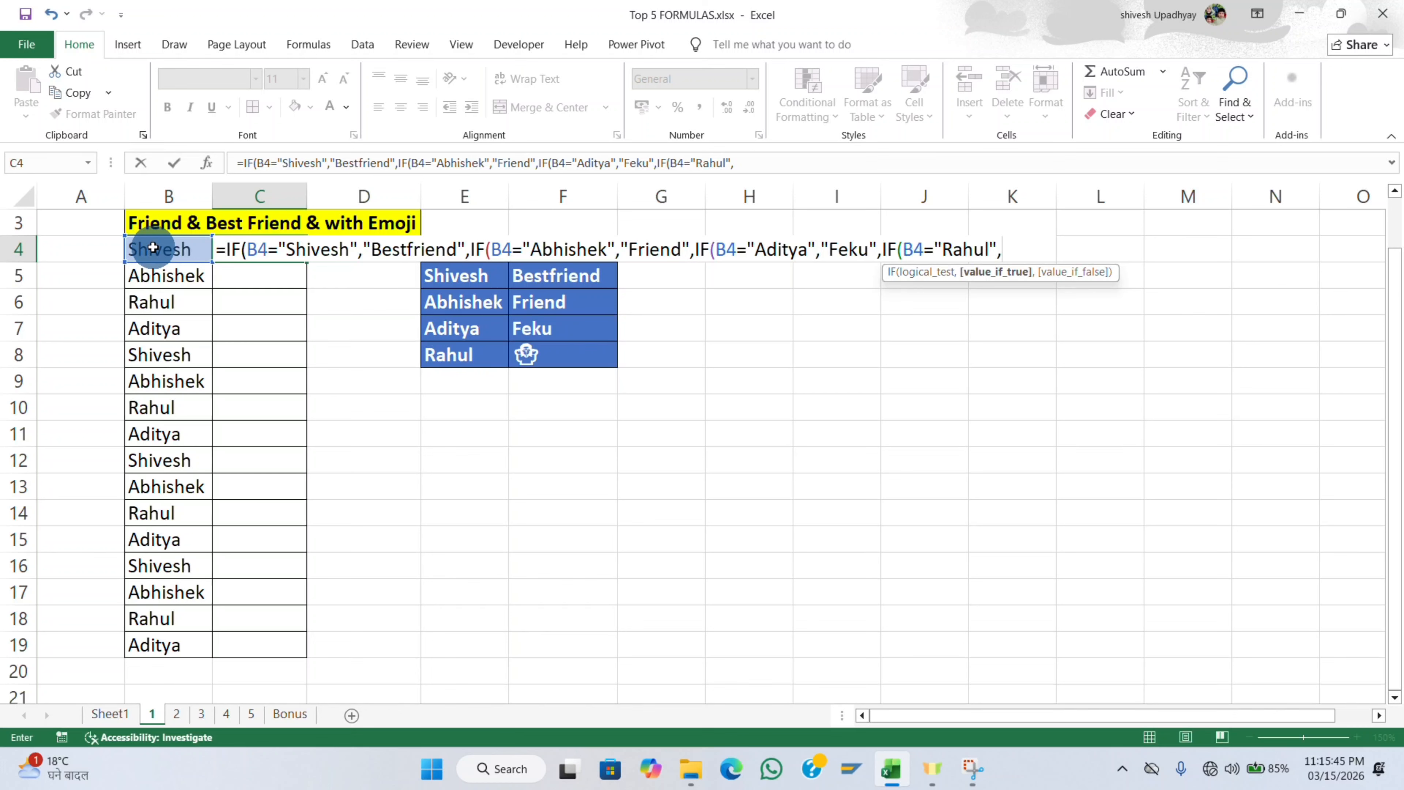
# Insert the shrugging-person emoji in quotation marks as the value returned when the fourth IF is true.
pyautogui.press('super+period')
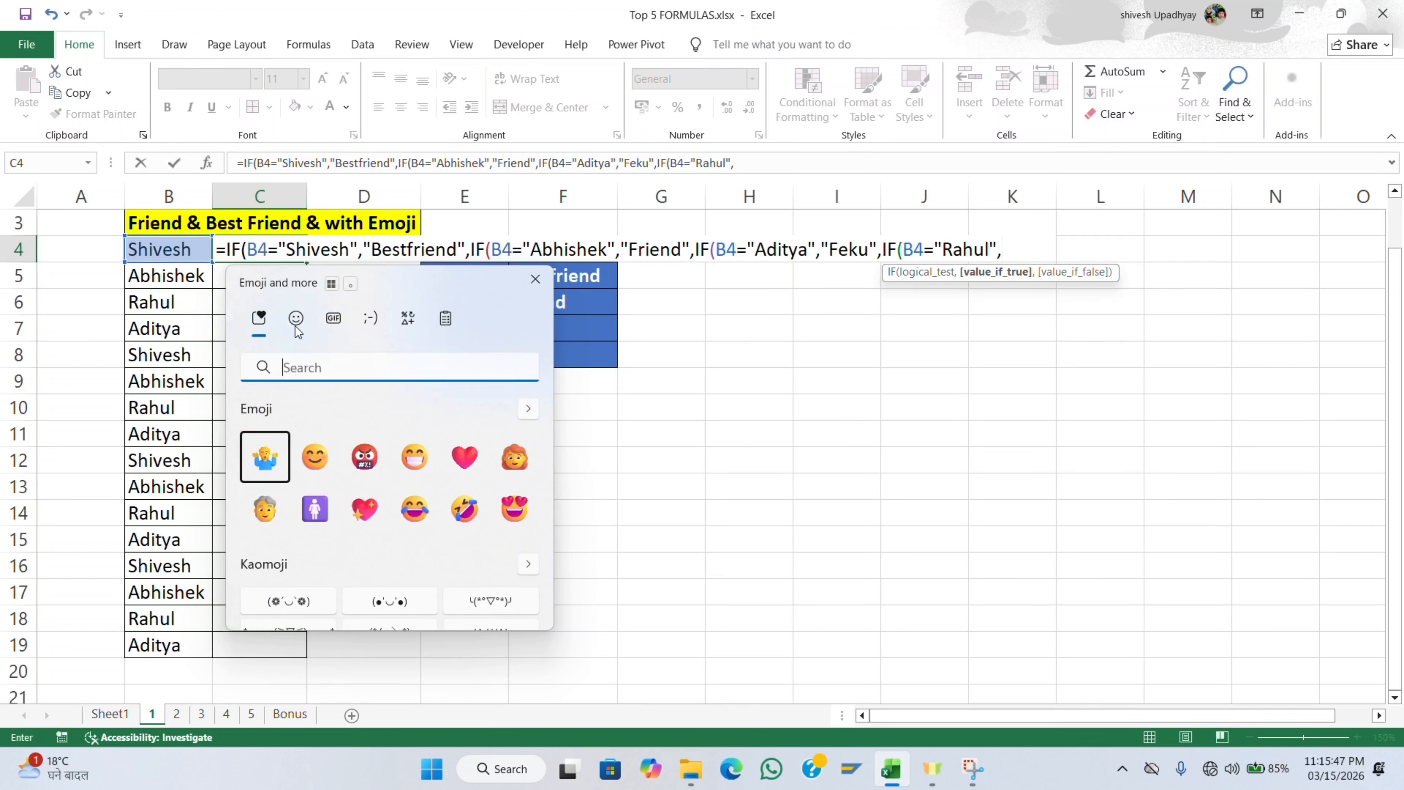
pyautogui.click(296, 326)
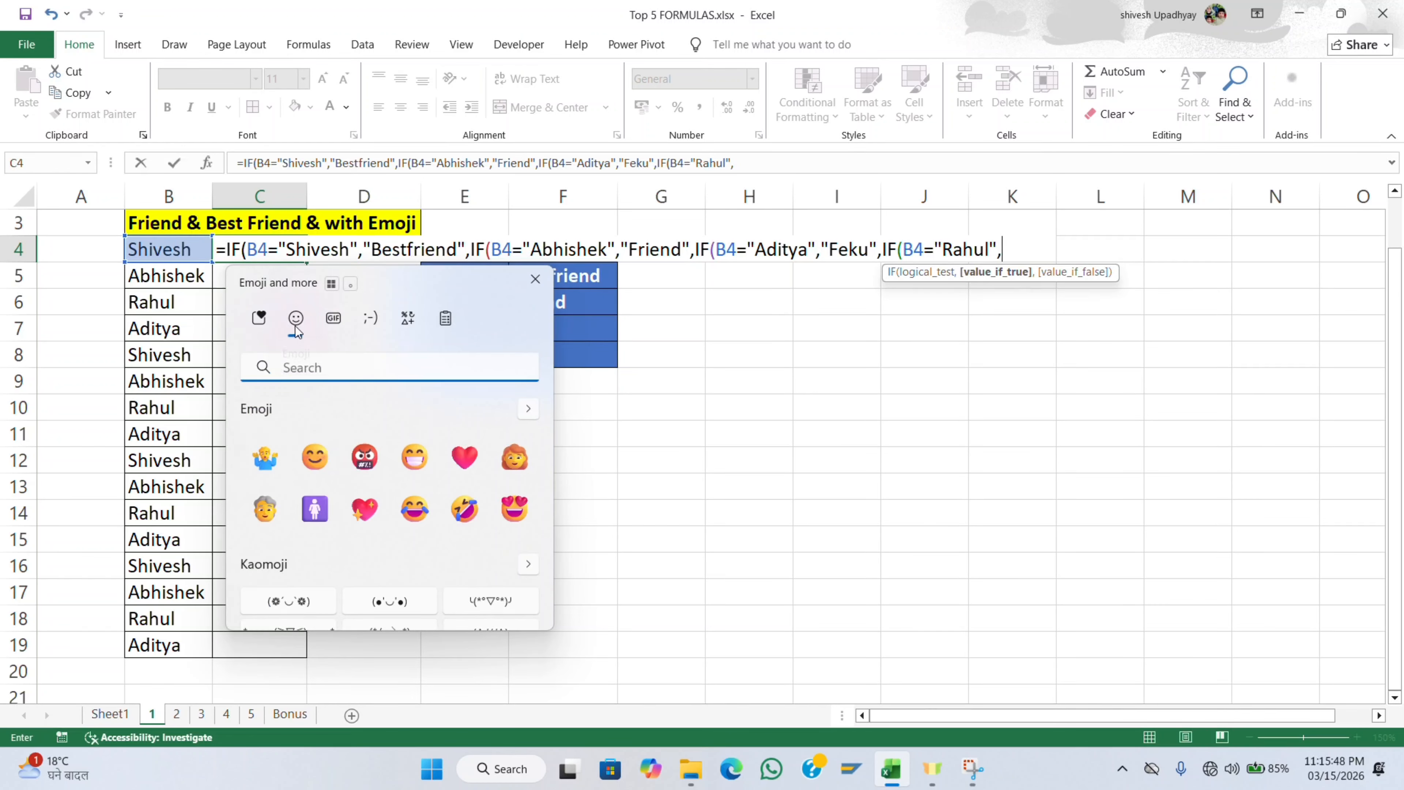
pyautogui.click(263, 453)
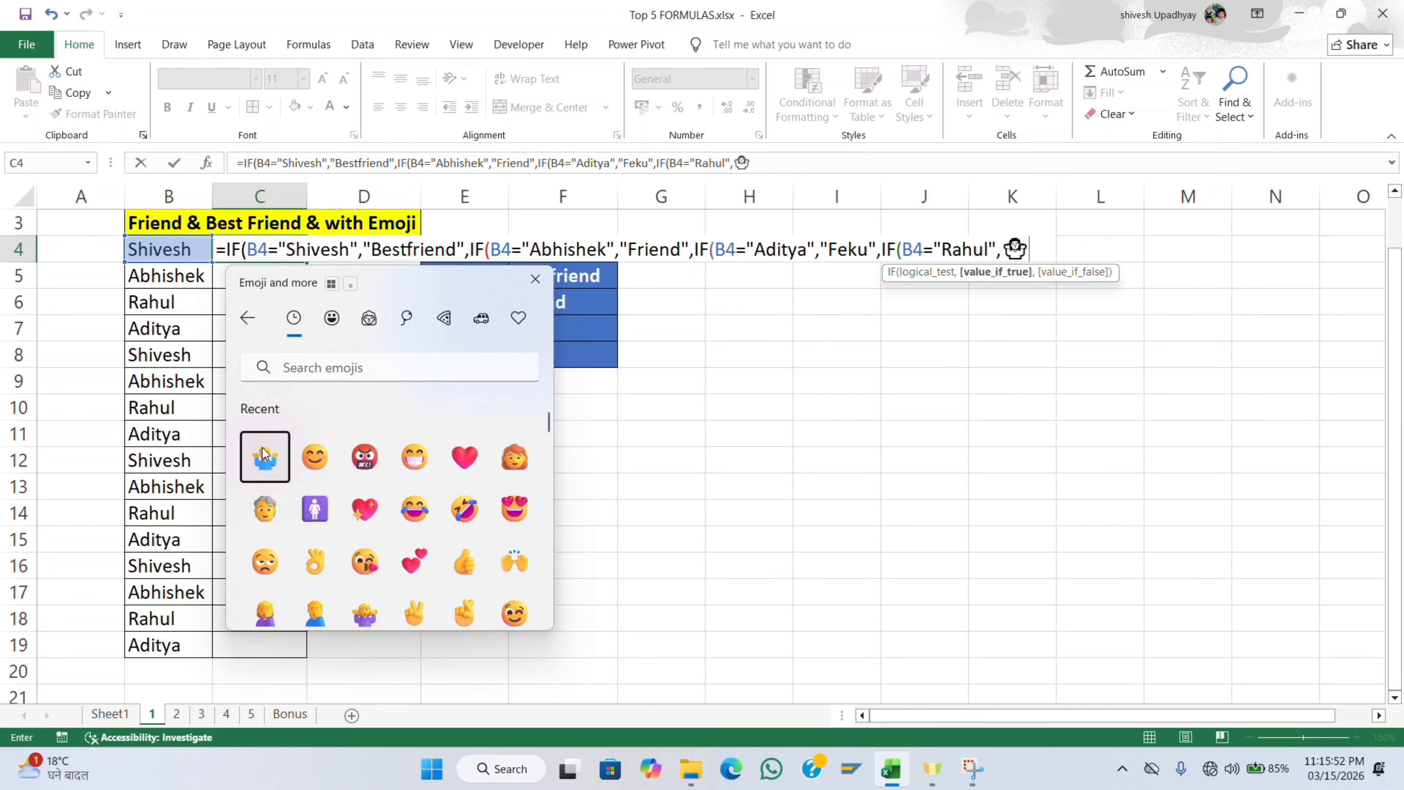
pyautogui.click(536, 283)
pyautogui.click(1003, 249)
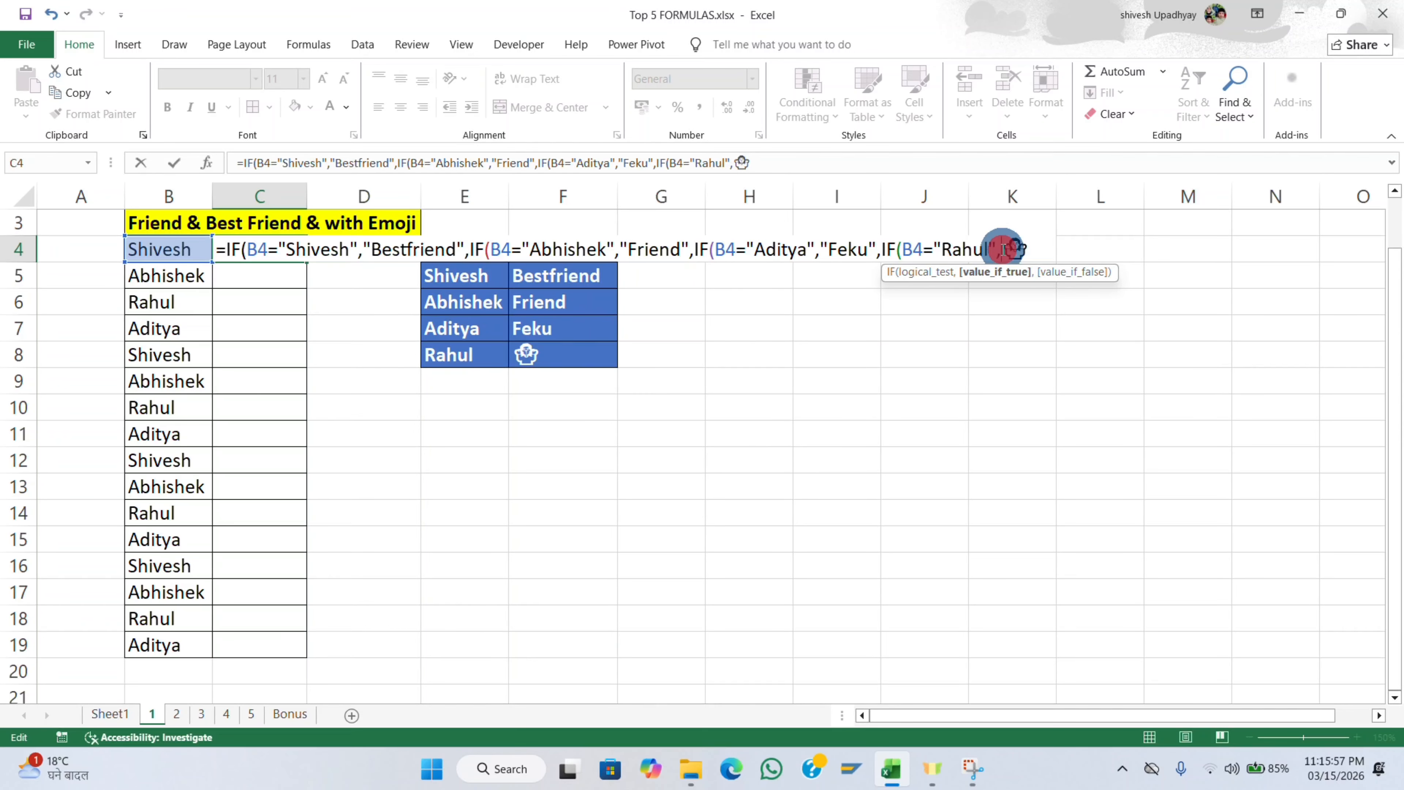
pyautogui.write('"')
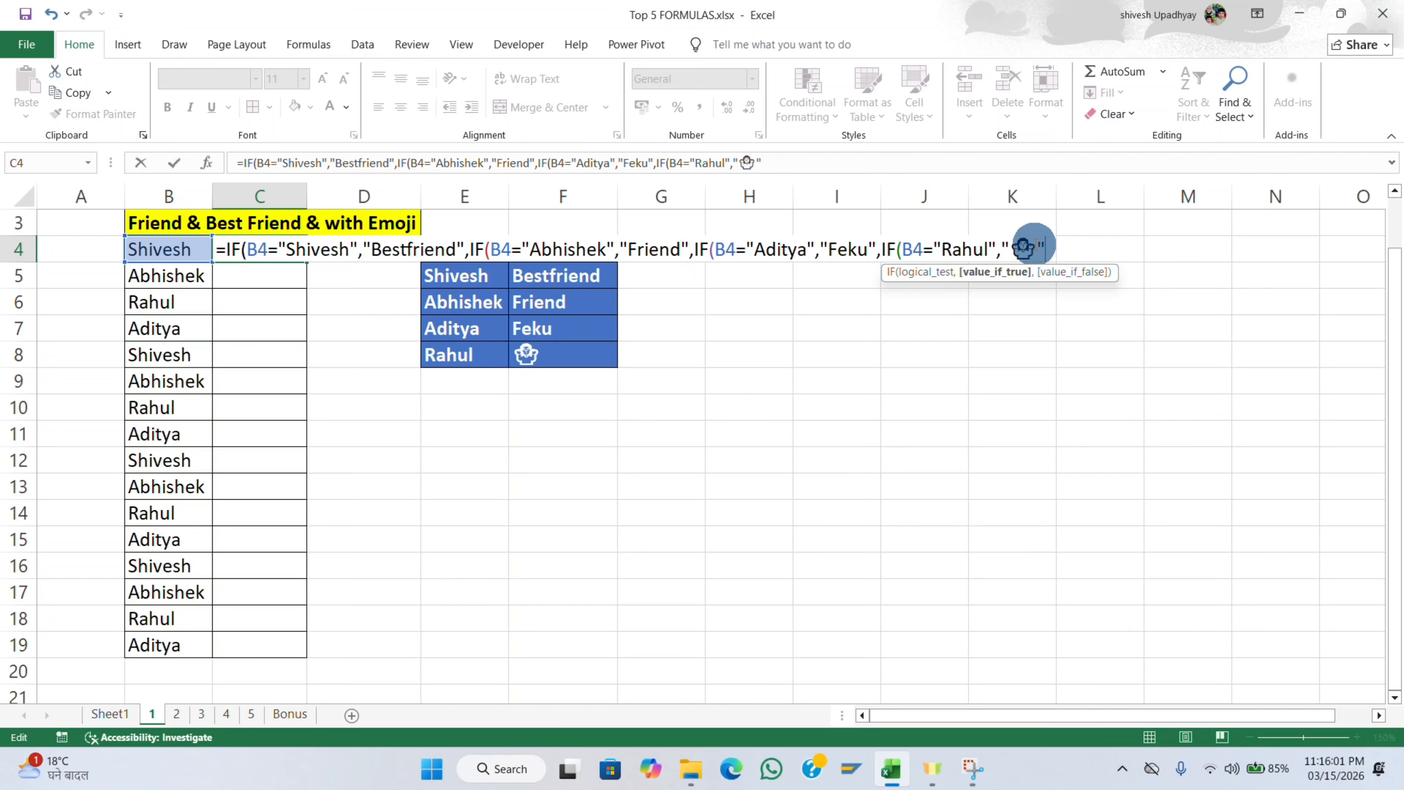
pyautogui.write(',')
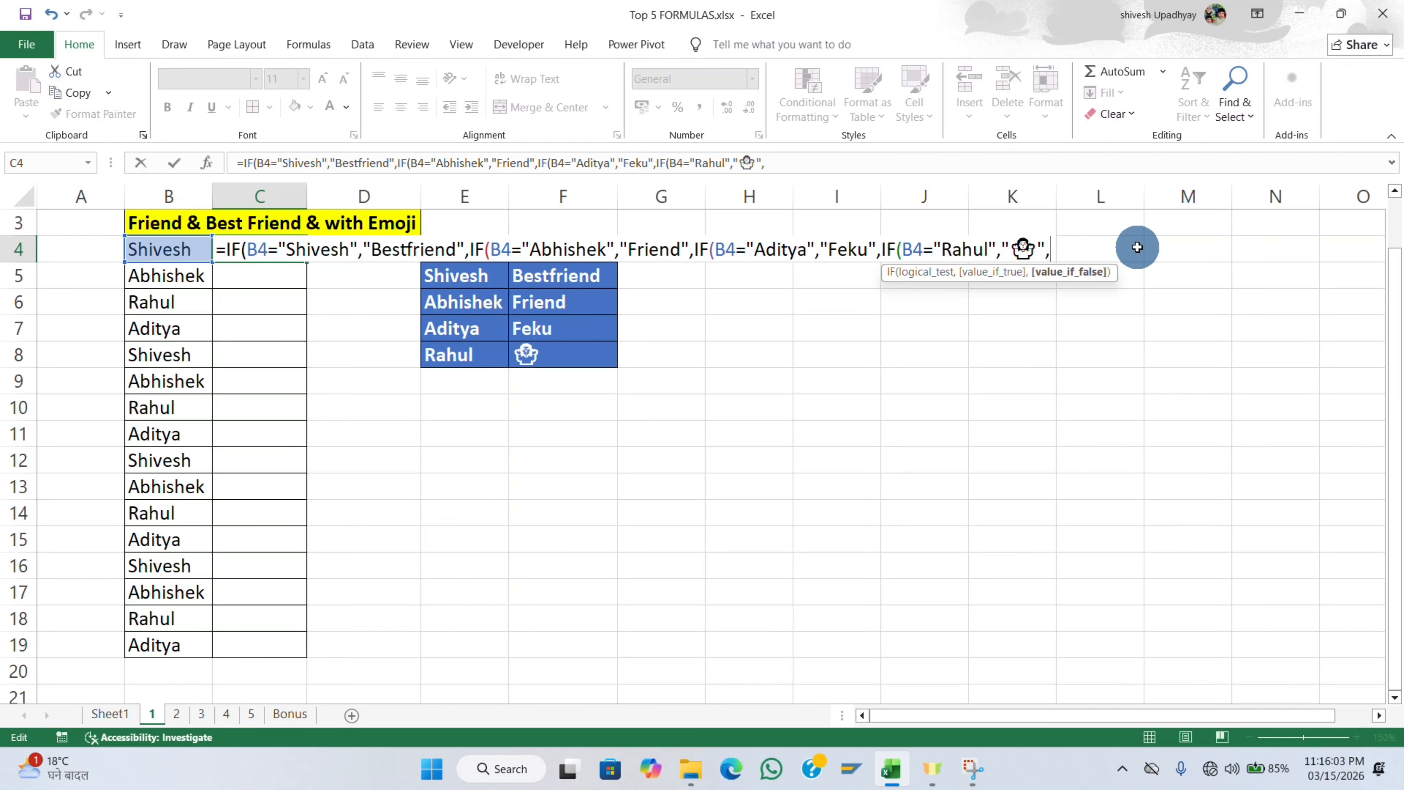
# Finish the C4 formula with " " as the final false value and close all four nested IFs.
pyautogui.write('"')
pyautogui.write(' "))))')
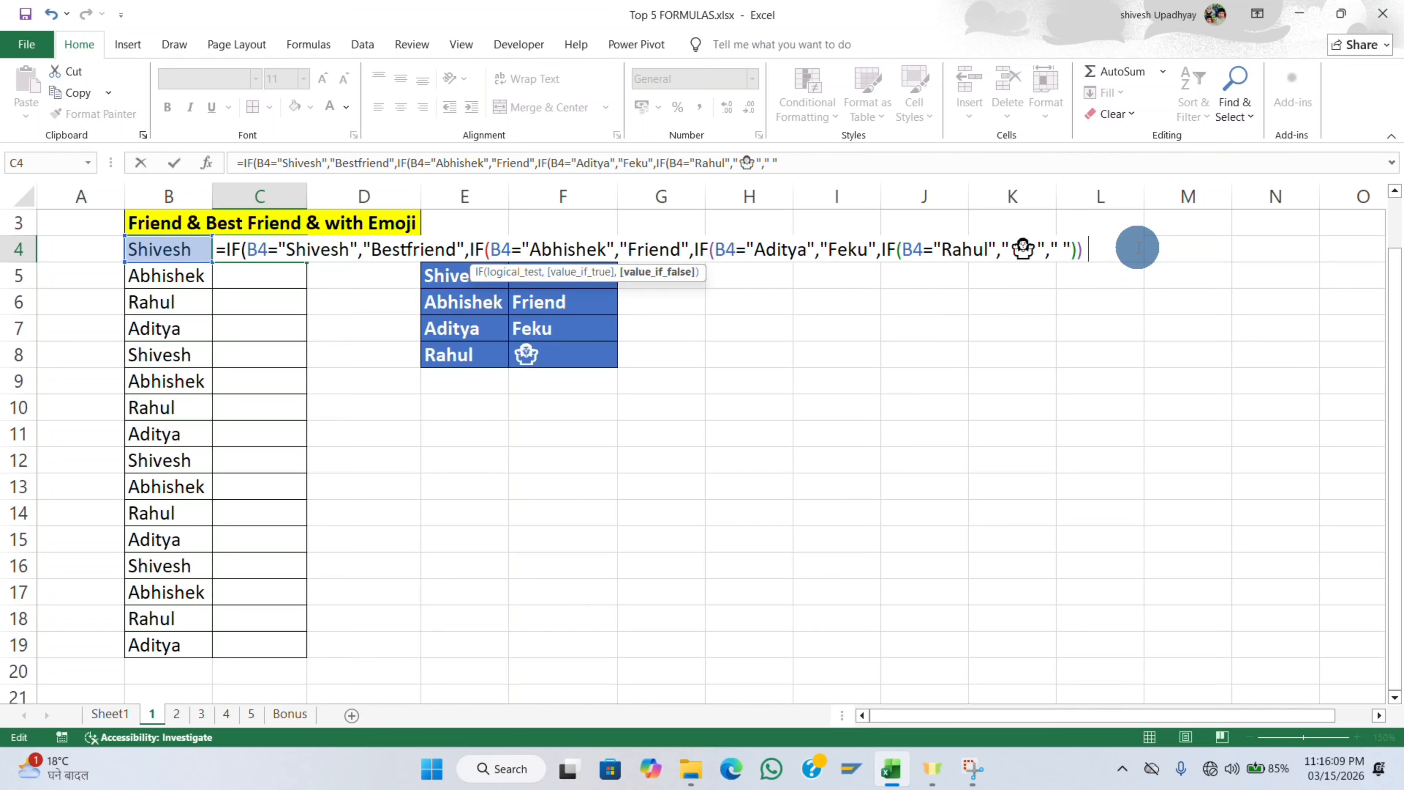
pyautogui.press('Return')
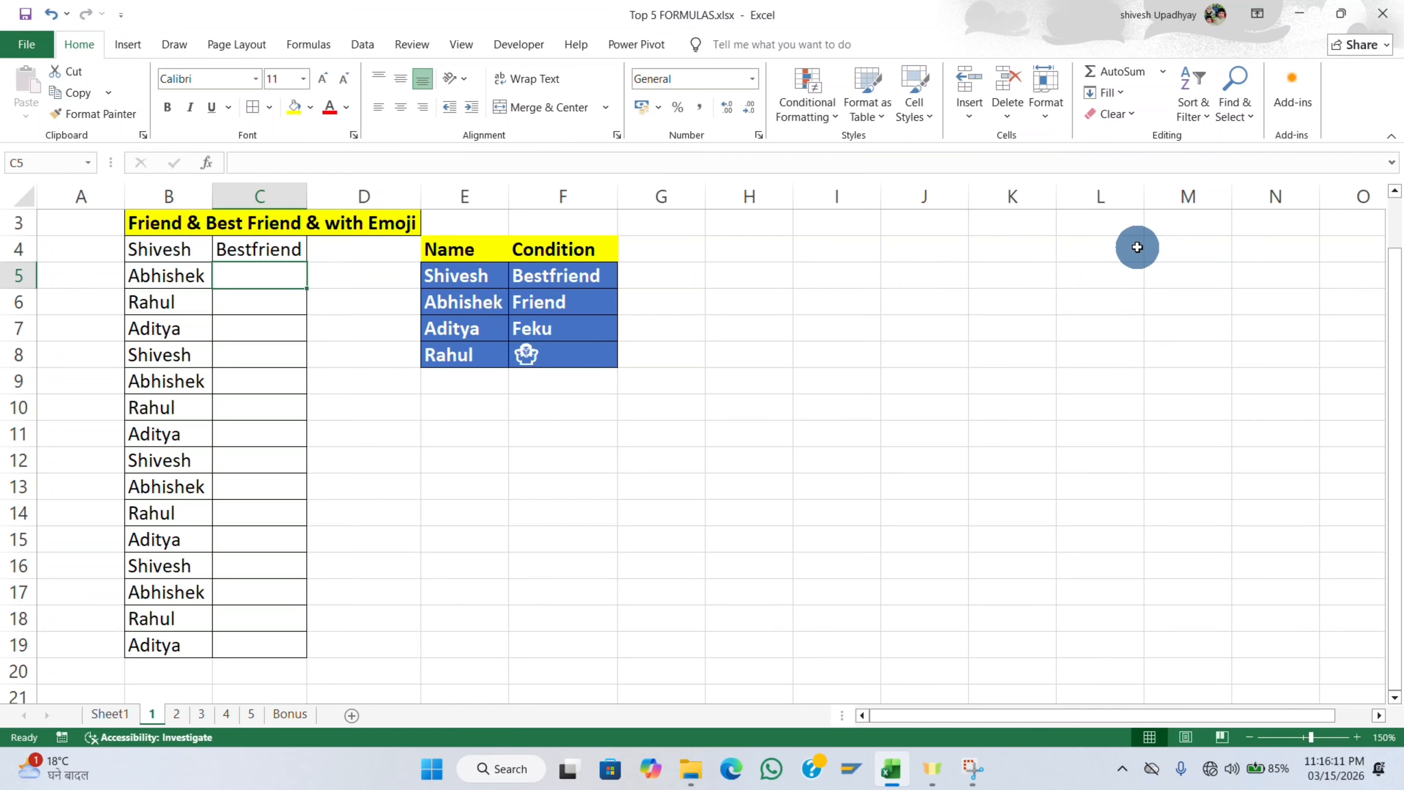
# Fill the nested IF formula from C4 down to C19.
pyautogui.click(292, 254)
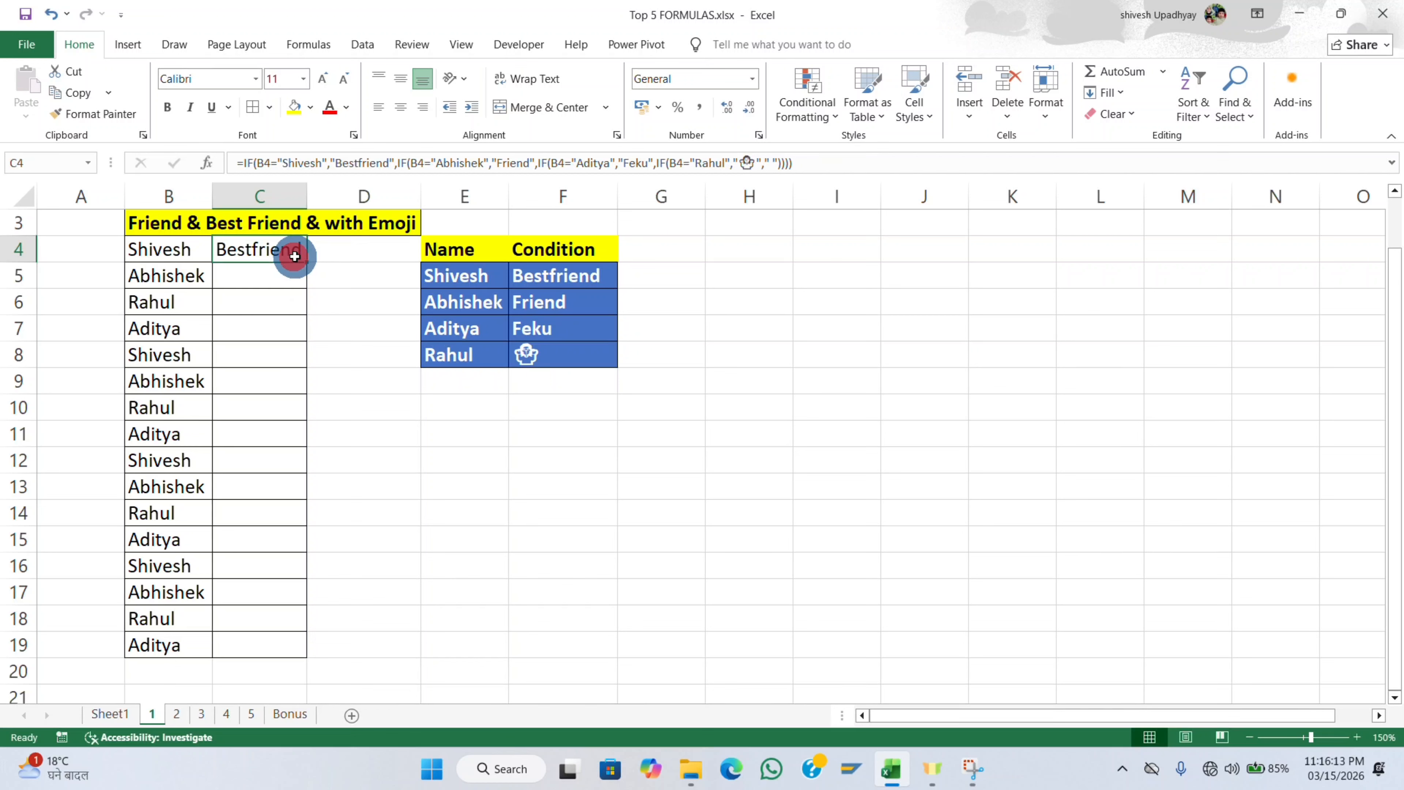
pyautogui.moveTo(307, 263); pyautogui.dragTo(306, 263)
pyautogui.doubleClick(307, 264)
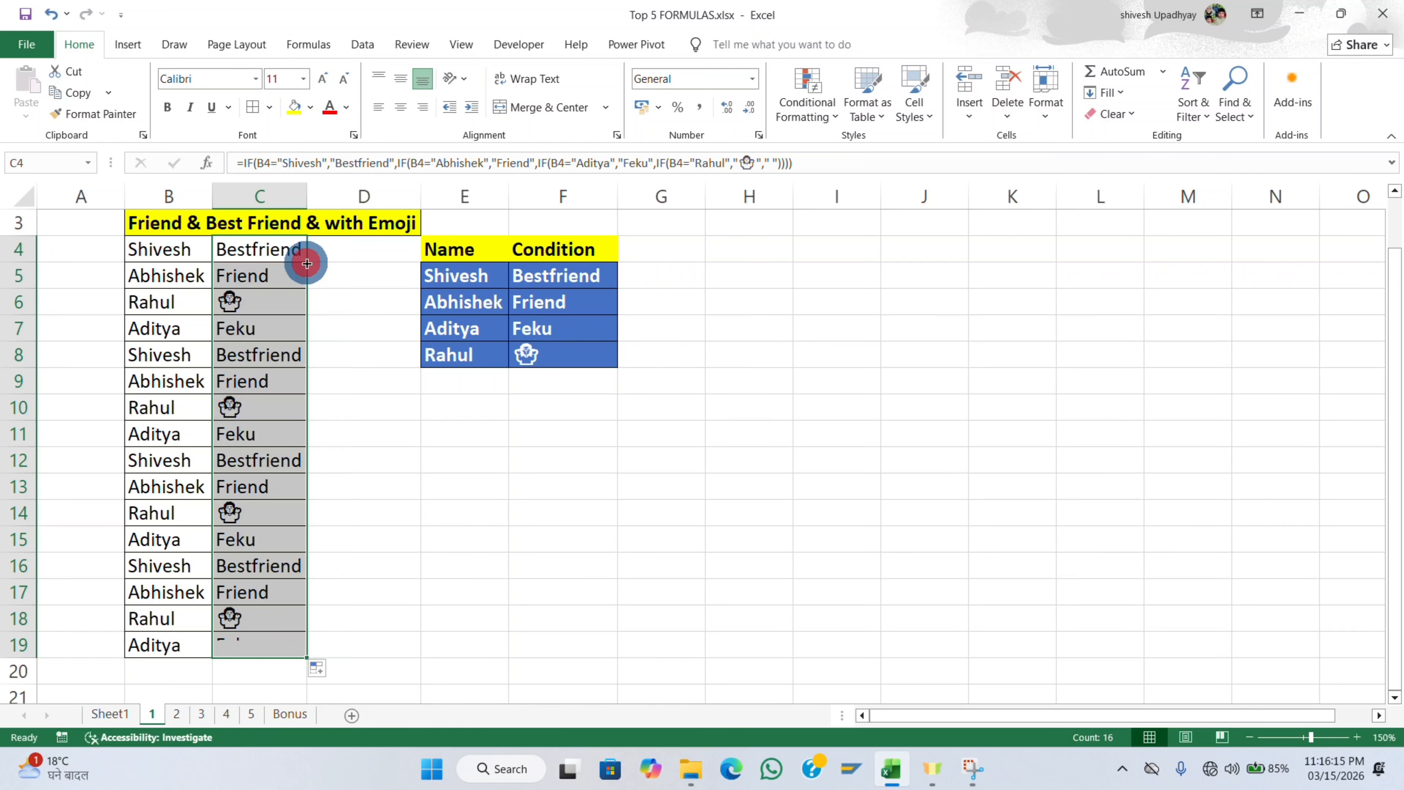
pyautogui.click(349, 296)
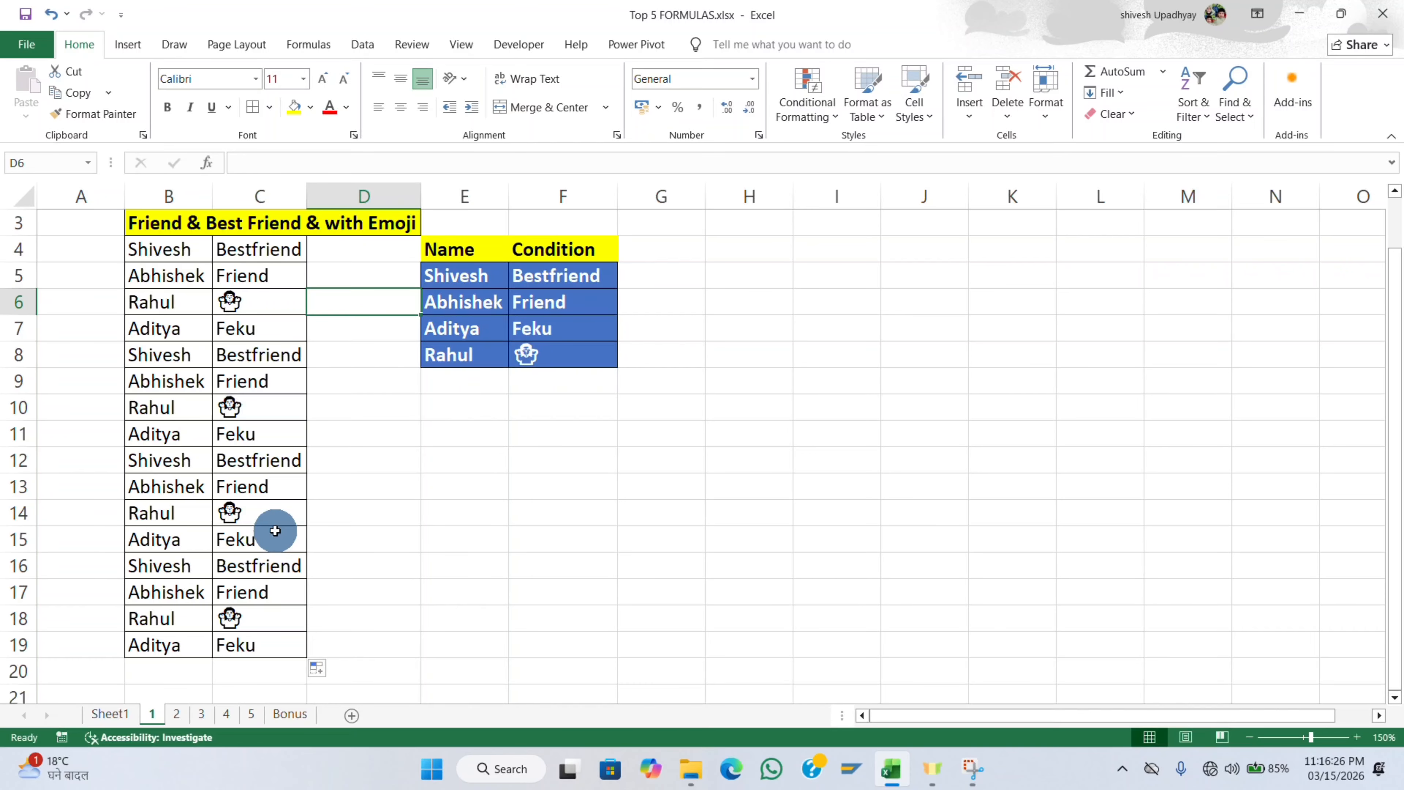
# On the Bonus sheet, start an AVERAGEIF formula in E5.
pyautogui.click(301, 719)
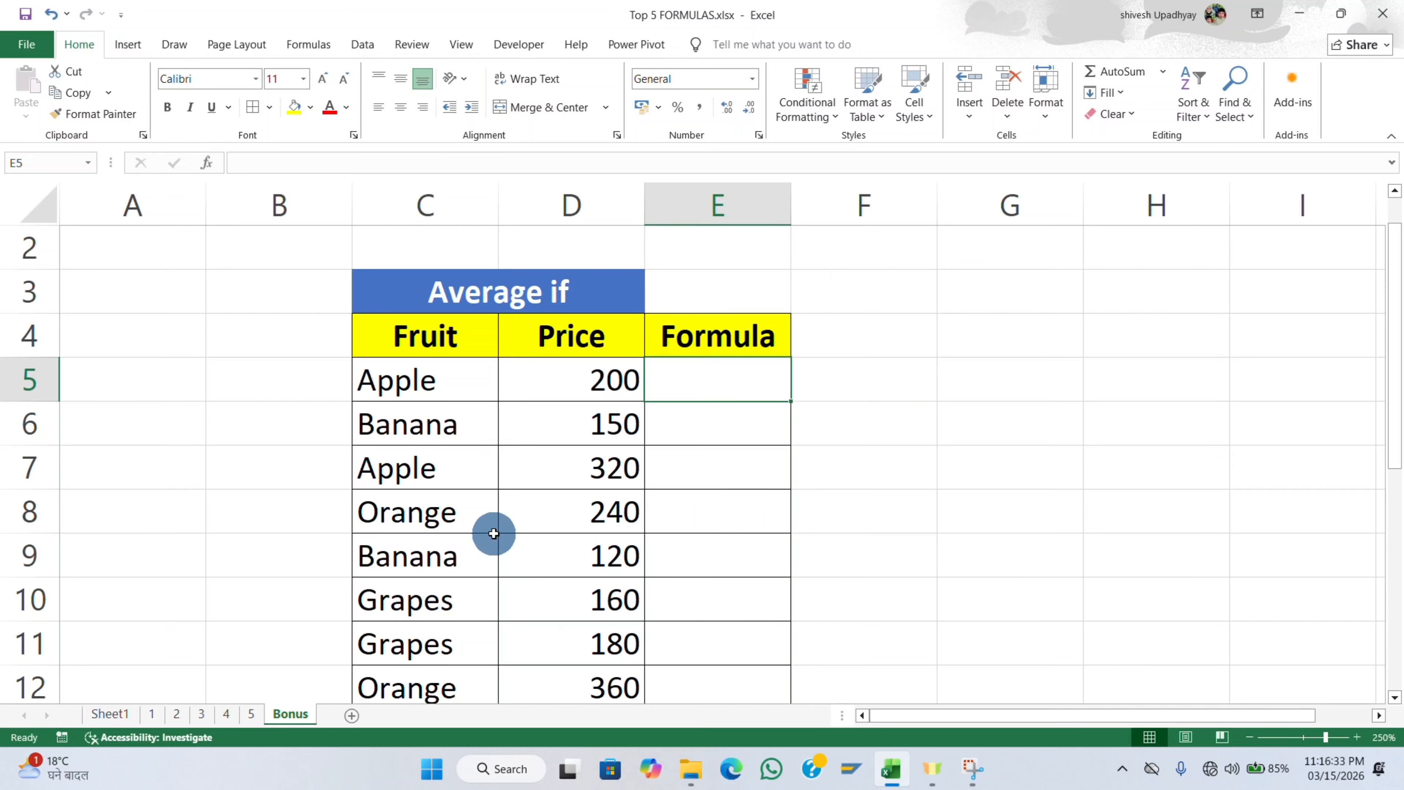
pyautogui.click(697, 392)
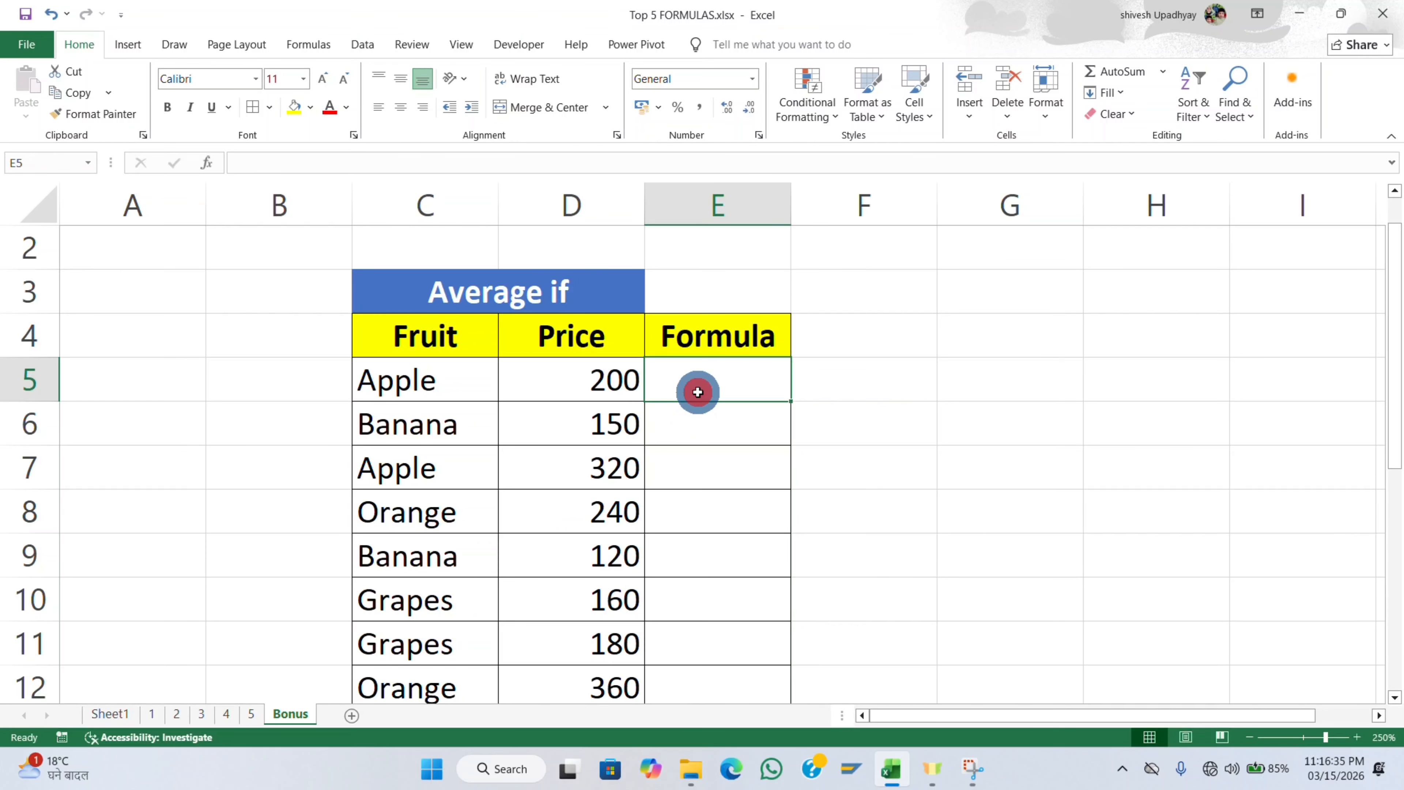
pyautogui.write('=avra')
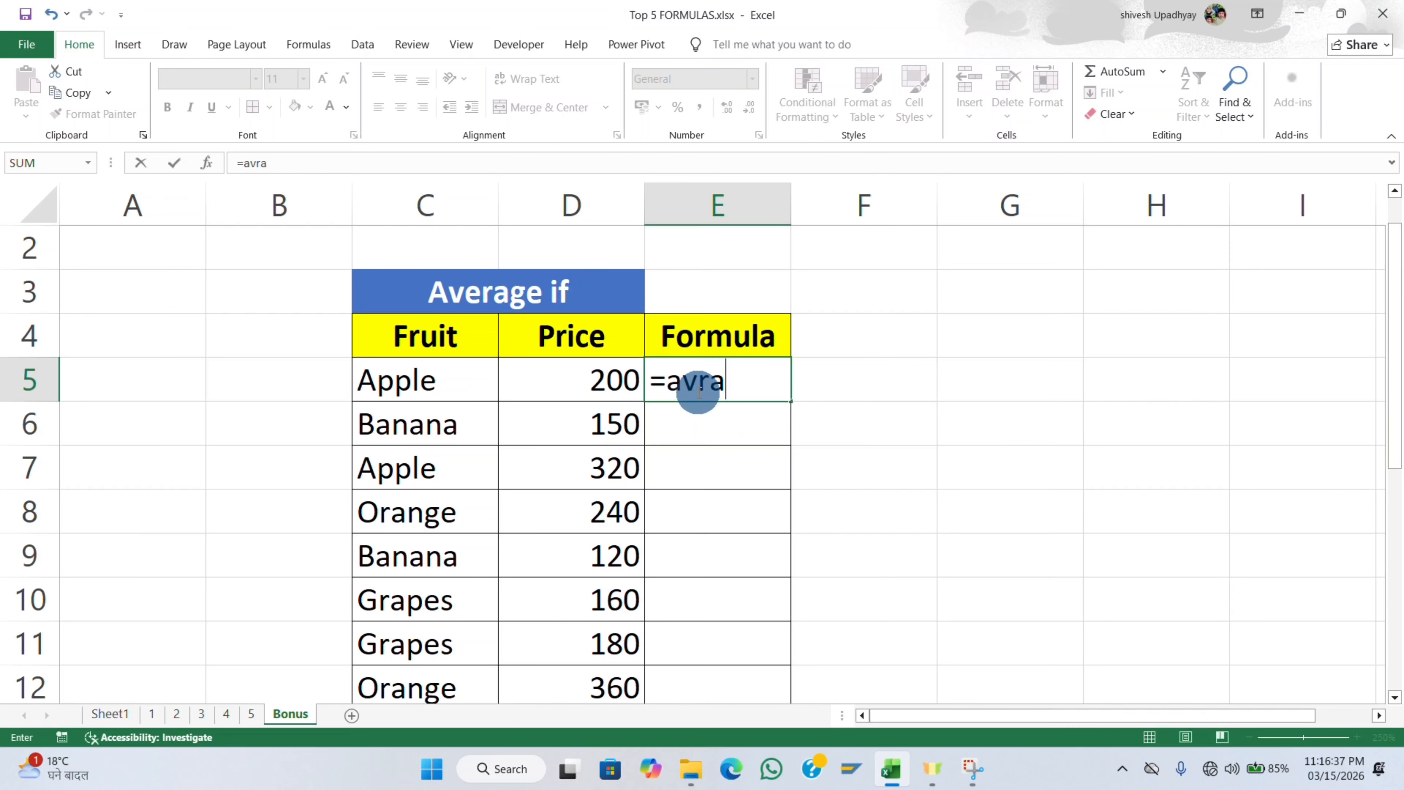
pyautogui.write('geif')
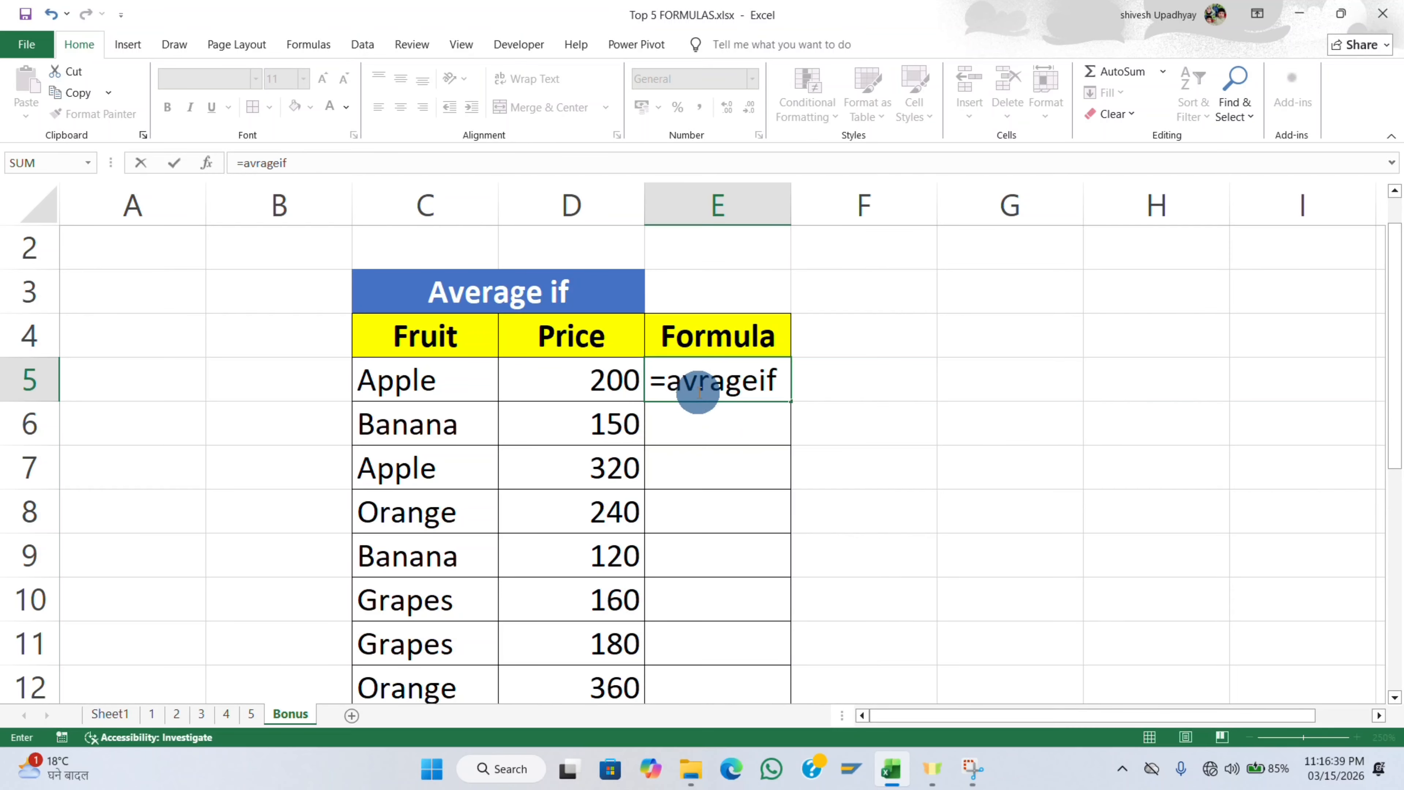
pyautogui.press('BackSpace')
pyautogui.press('BackSpace')
pyautogui.press('BackSpace')
pyautogui.press('BackSpace')
pyautogui.press('BackSpace')
pyautogui.press('BackSpace')
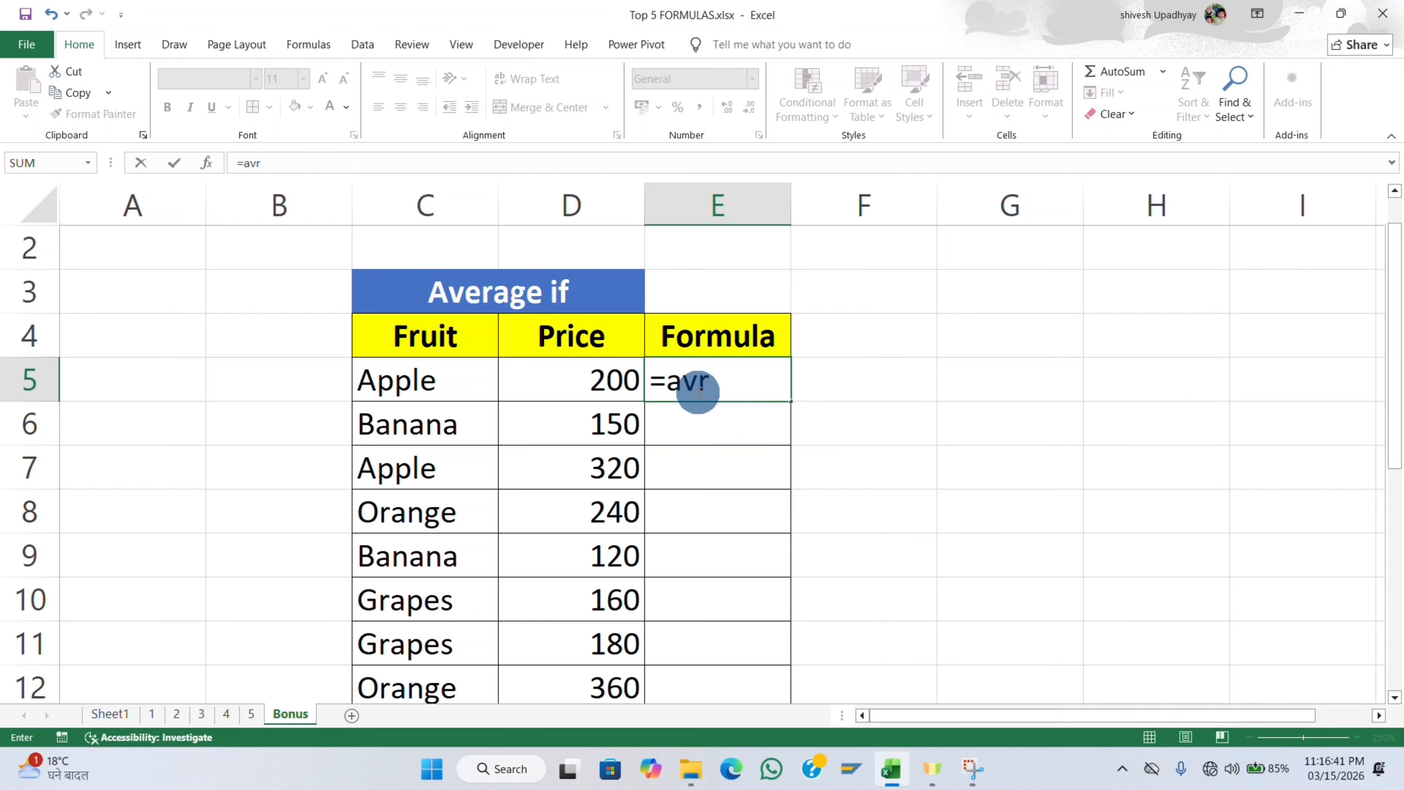
pyautogui.press('Down')
pyautogui.press('Down')
pyautogui.press('Down')
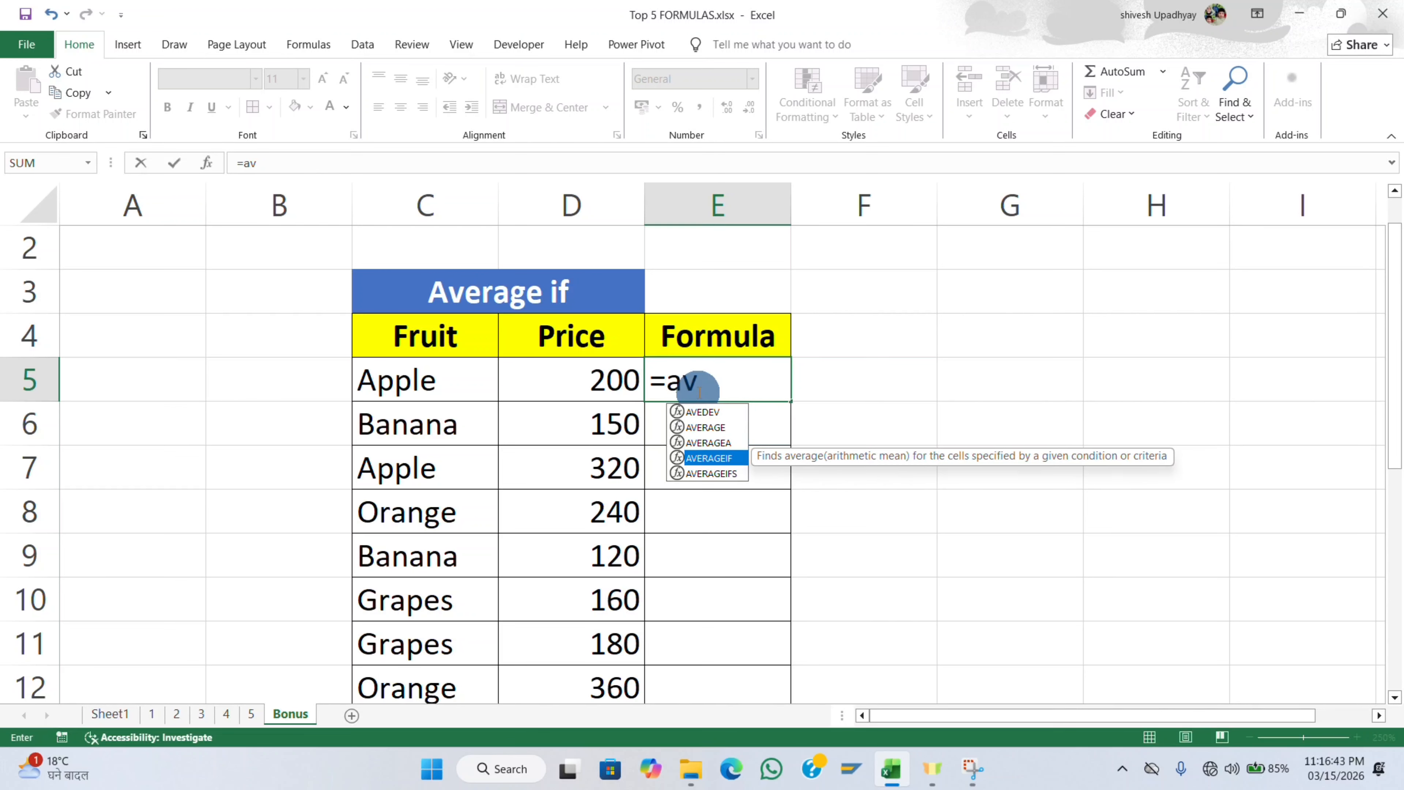
pyautogui.press('Tab')
# Complete the E5 AVERAGEIF with range C5:C12, criterion "Apple" and average range D5:D12.
pyautogui.moveTo(423, 379); pyautogui.dragTo(448, 674)
pyautogui.write(',')
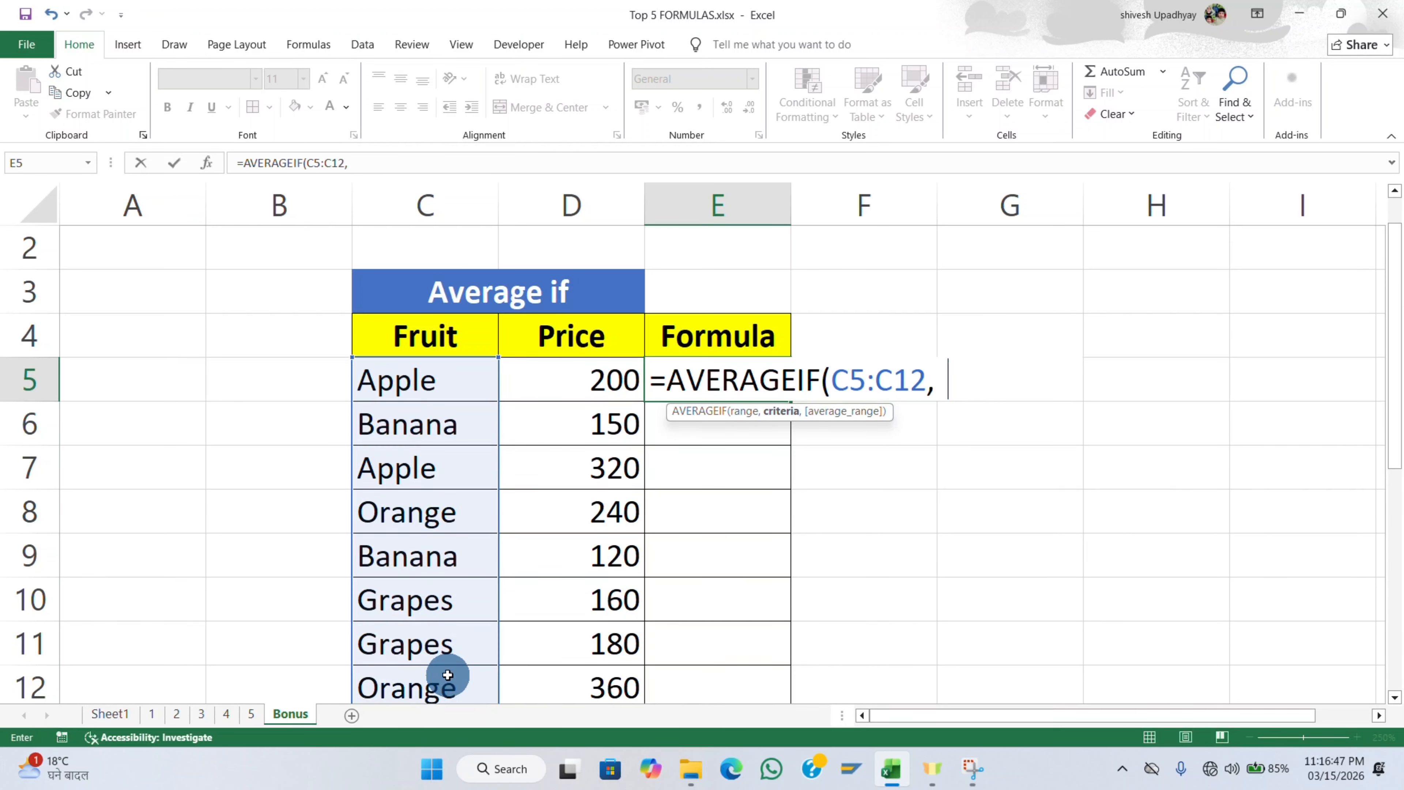
pyautogui.write('"Apple",')
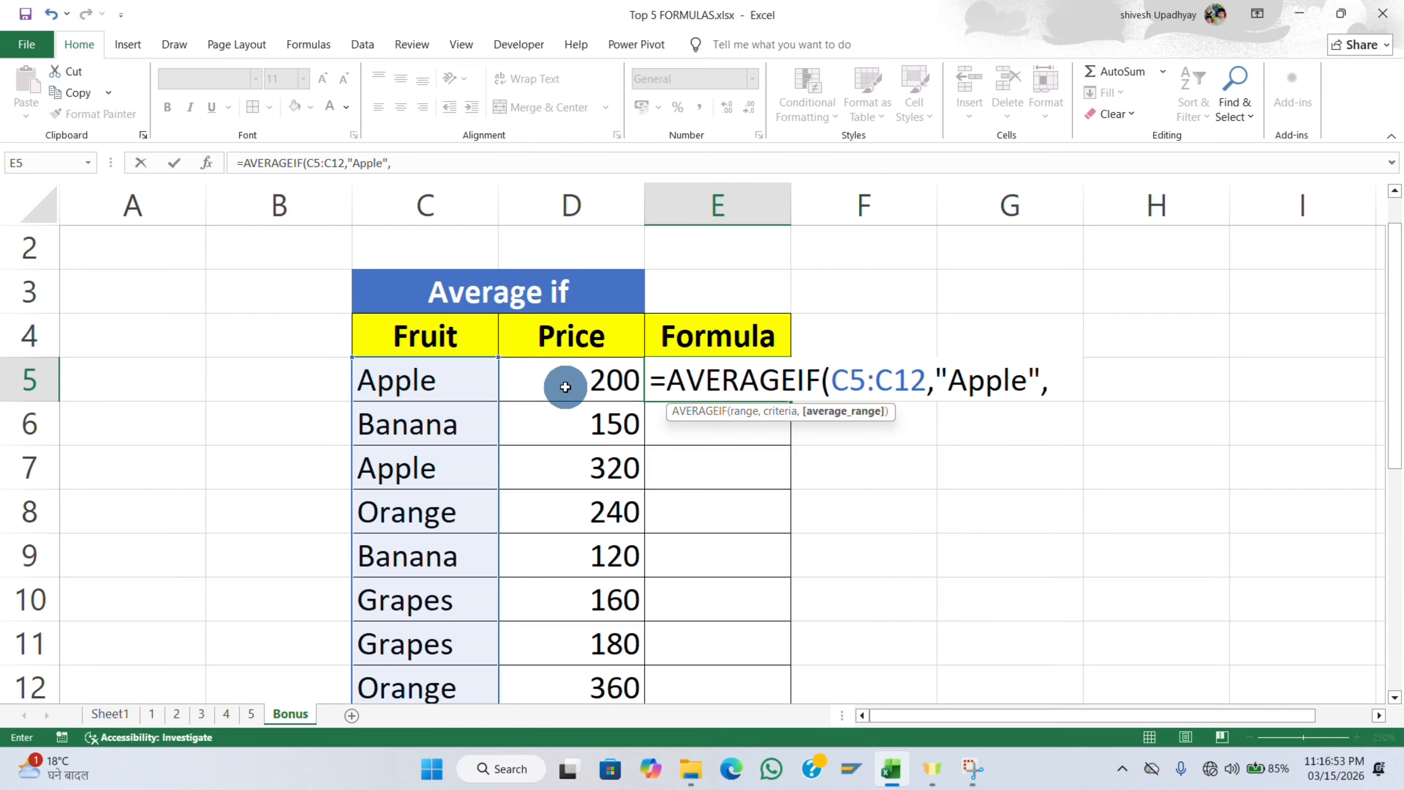
pyautogui.moveTo(569, 379); pyautogui.dragTo(574, 671)
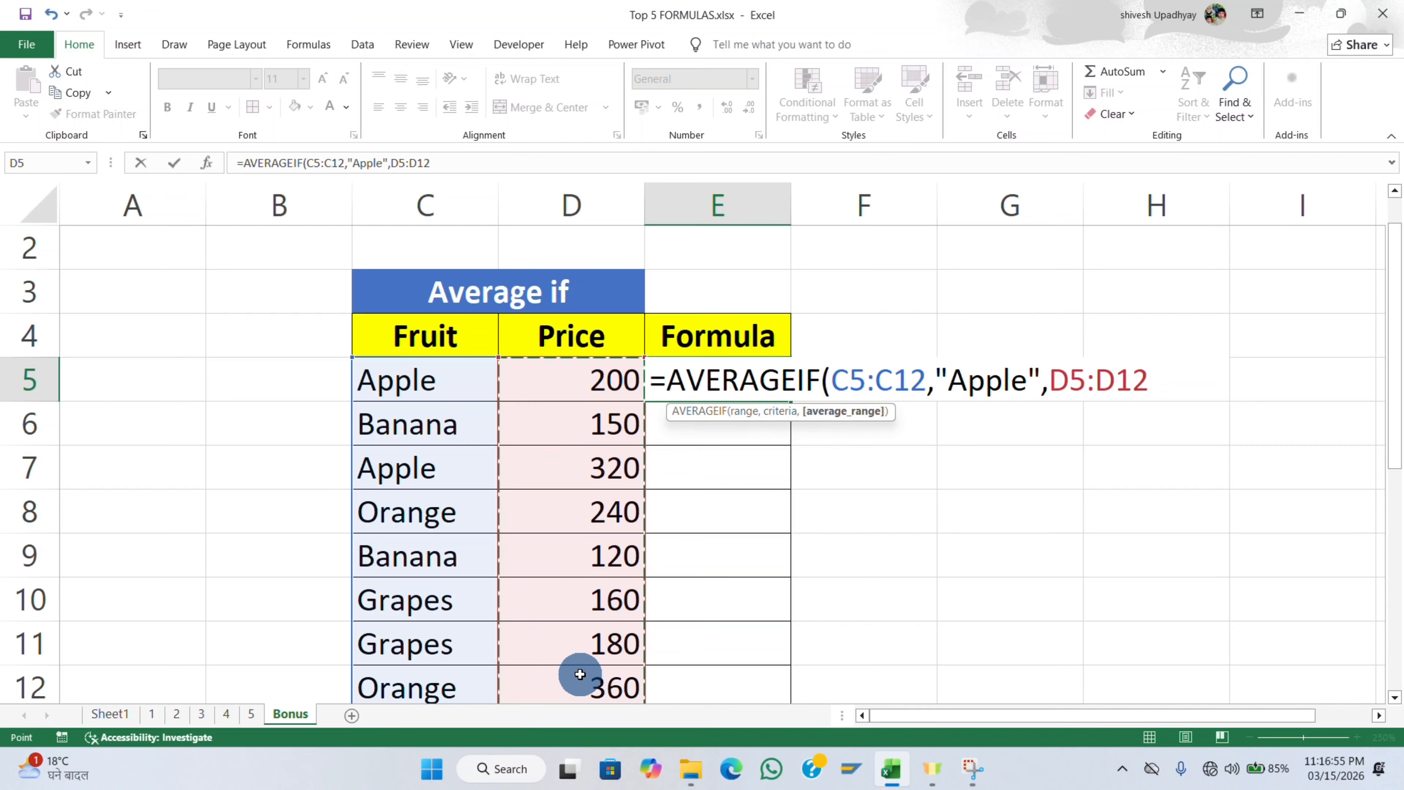
pyautogui.press('Return')
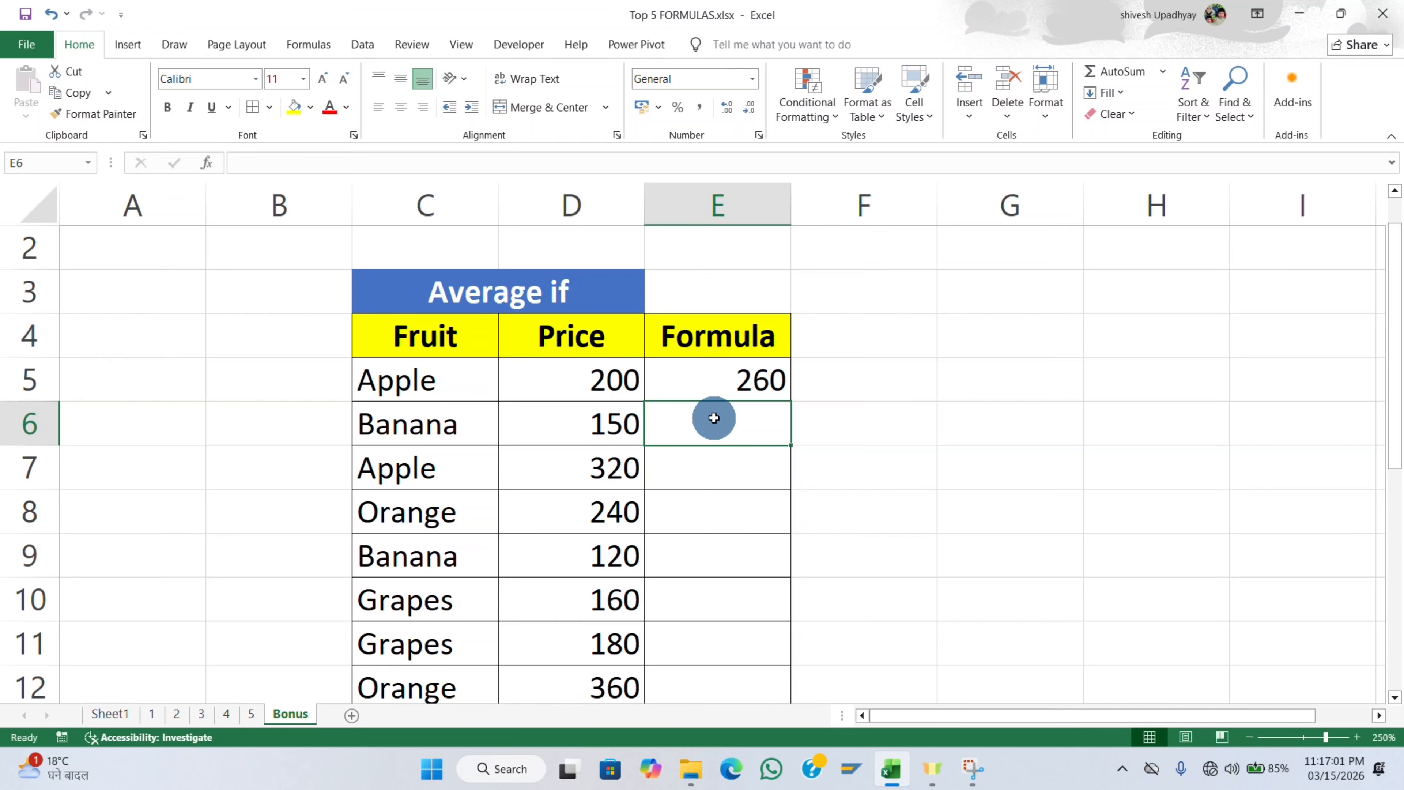
# Start a second AVERAGEIF formula in E6.
pyautogui.write('=a')
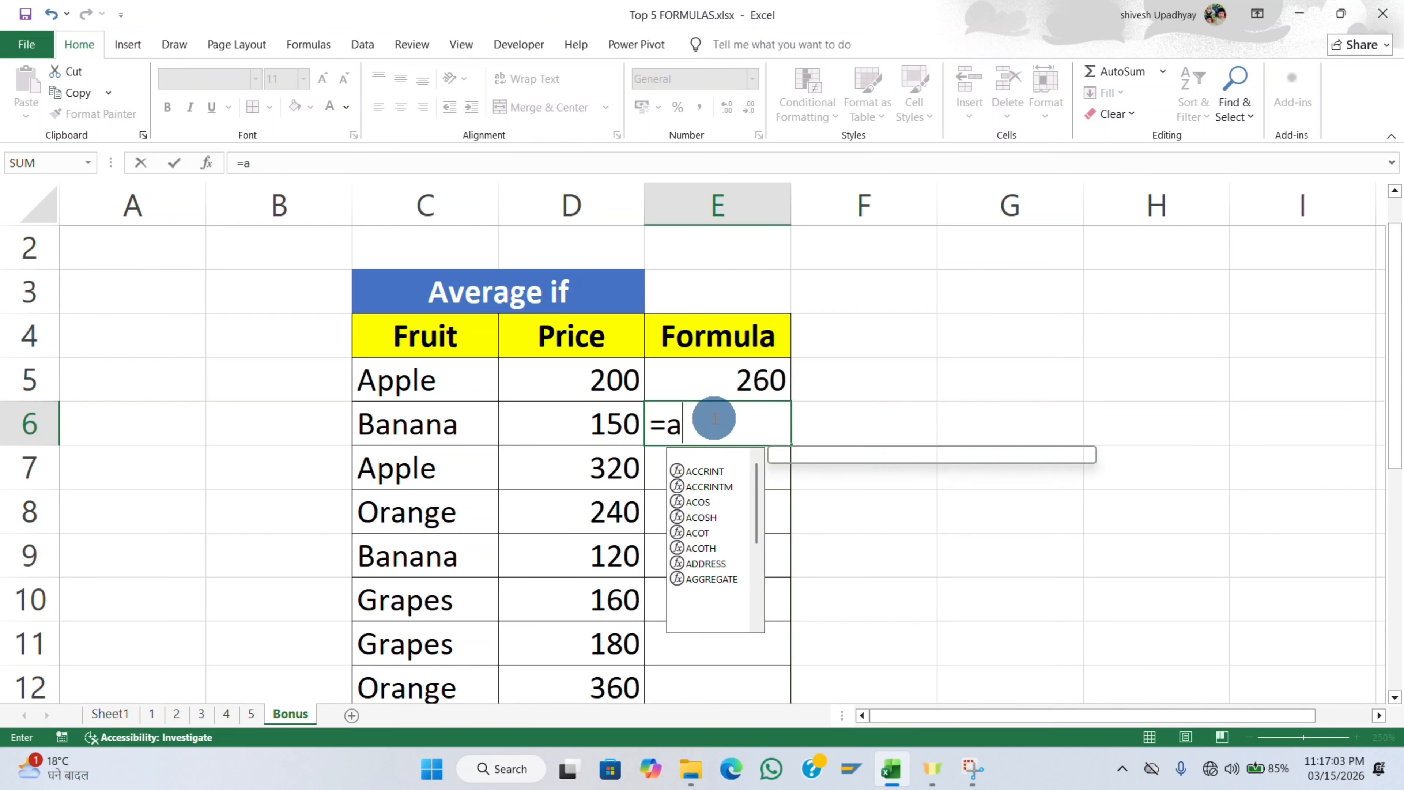
pyautogui.write('vrag')
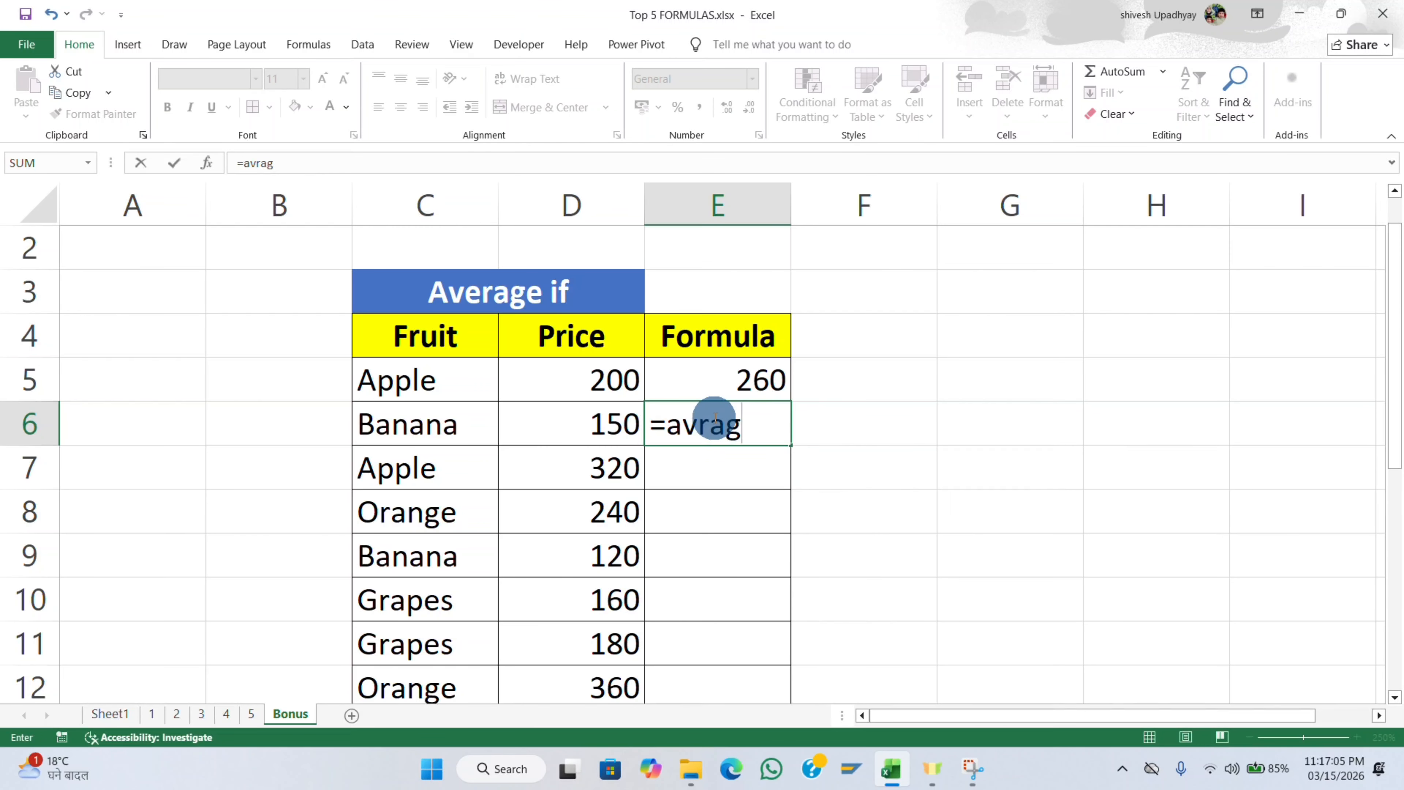
pyautogui.press('BackSpace')
pyautogui.press('BackSpace')
pyautogui.press('BackSpace')
pyautogui.write('er')
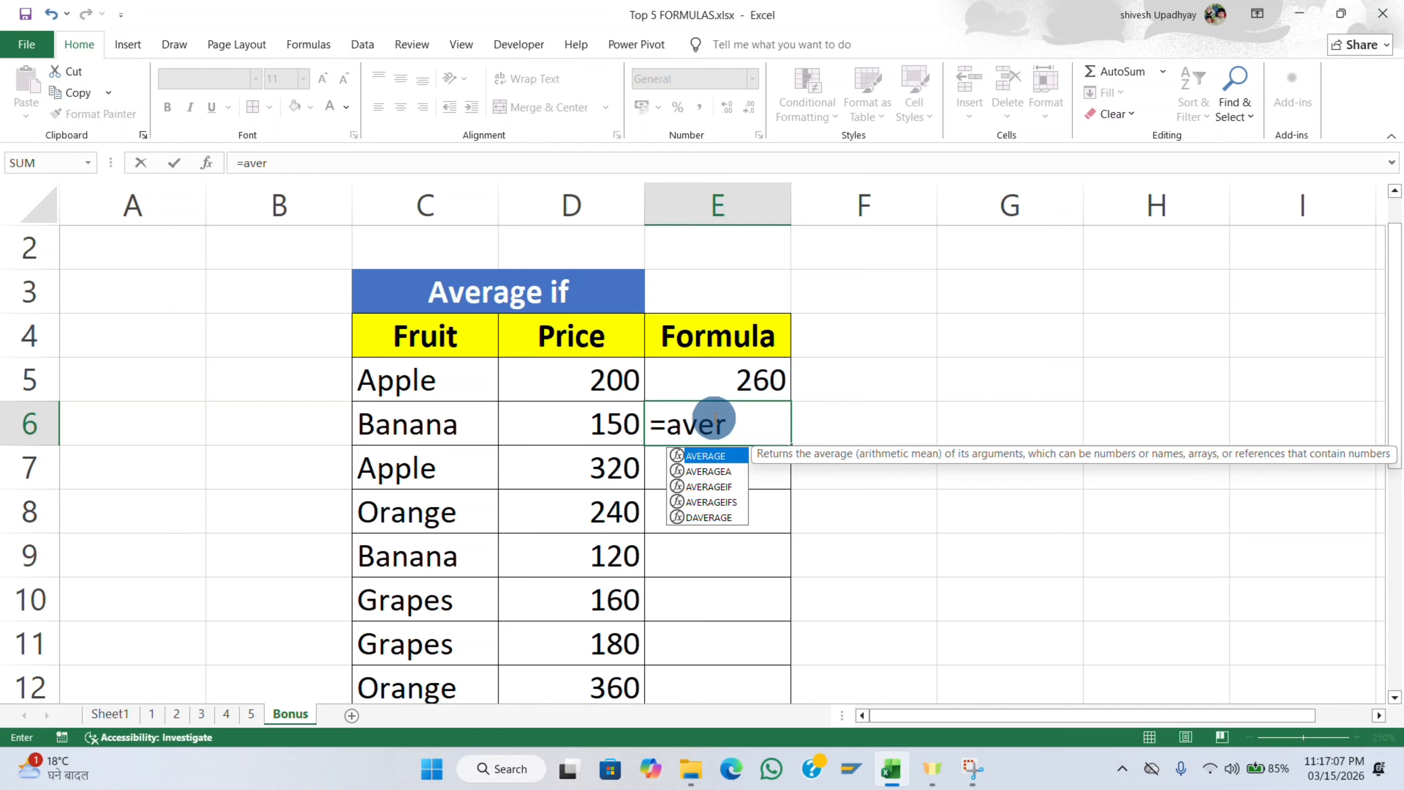
pyautogui.press('Down')
pyautogui.press('Down')
pyautogui.press('Tab')
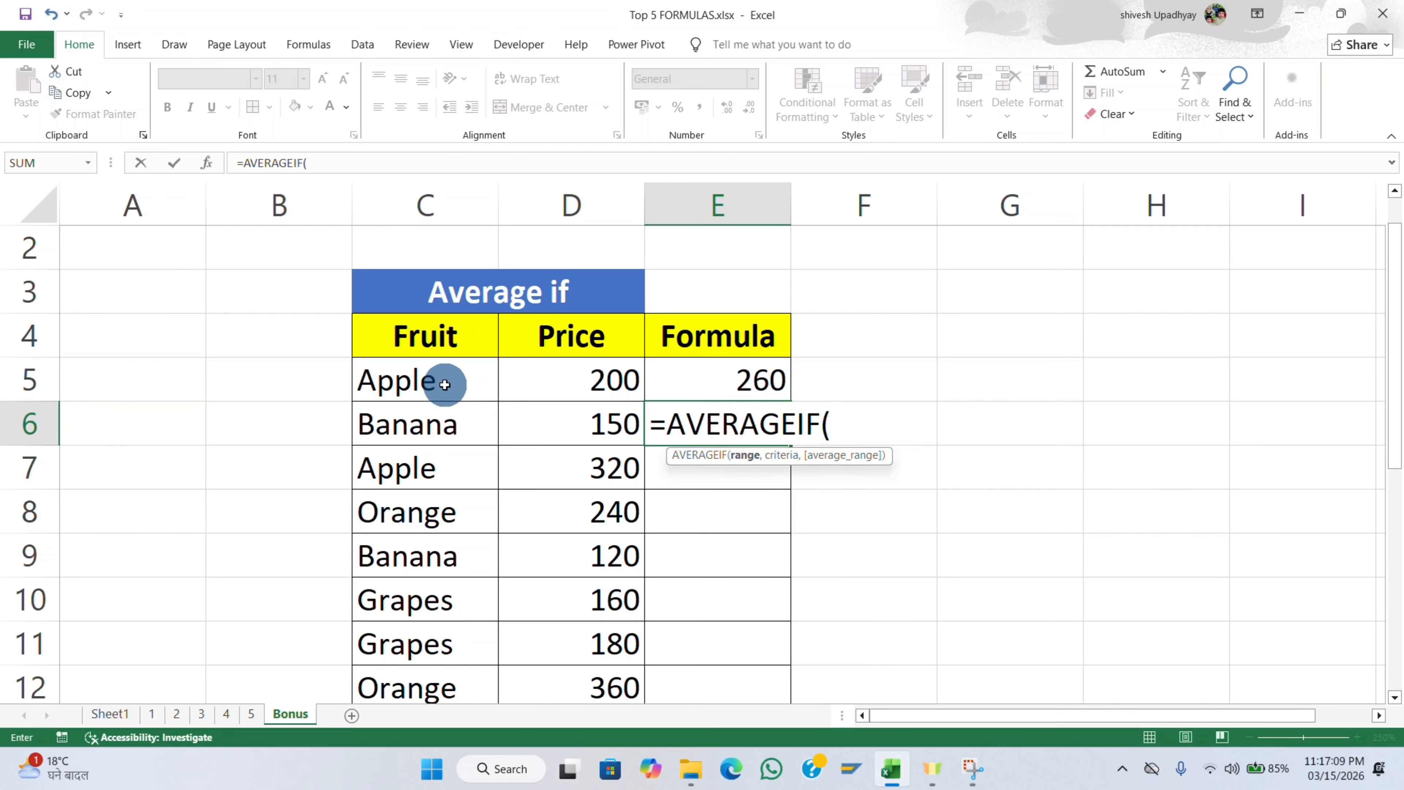
# Complete the E6 AVERAGEIF with range C5:C12 and criterion "Orange", averaging the Price column from D5 down.
pyautogui.moveTo(445, 385); pyautogui.dragTo(479, 687)
pyautogui.write(',')
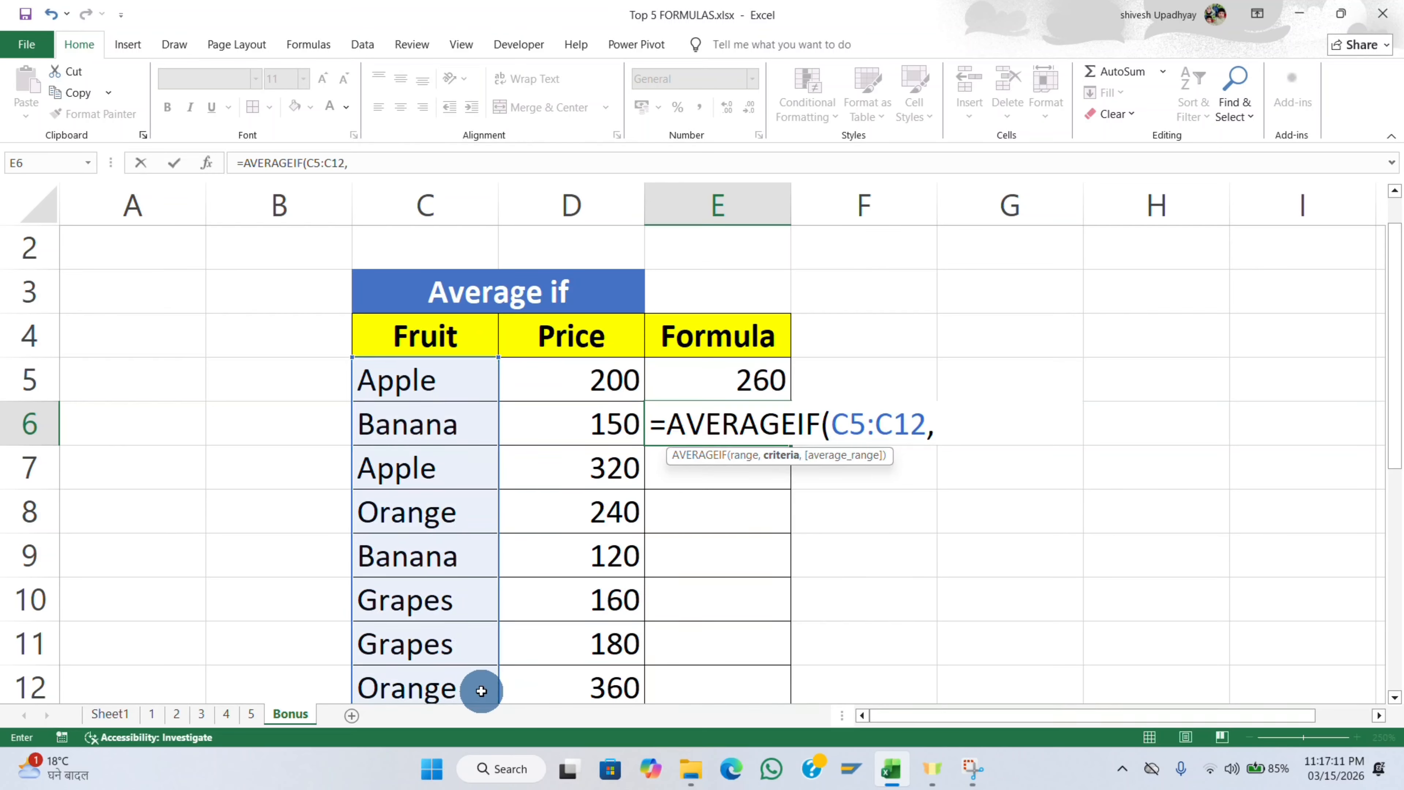
pyautogui.write('"Orange"')
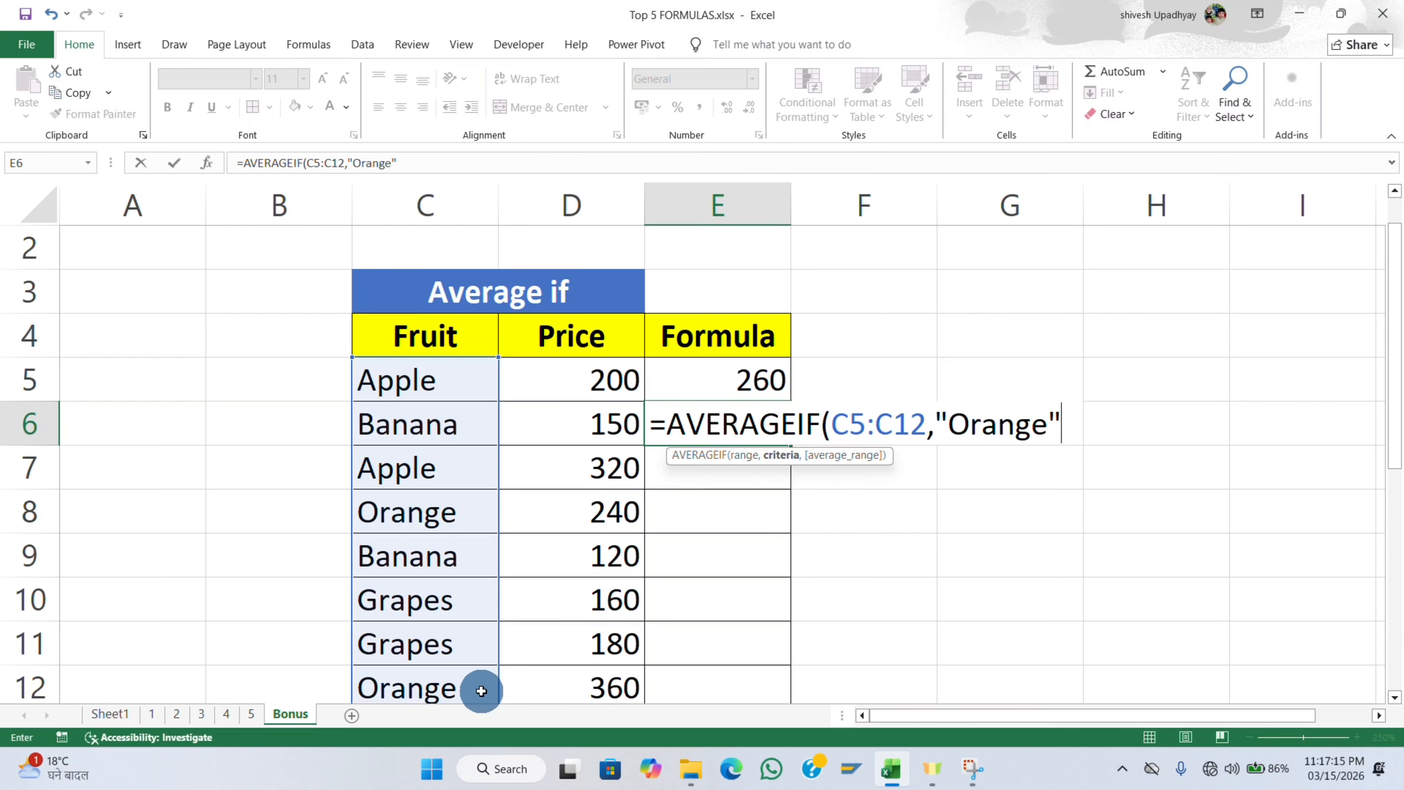
pyautogui.write(',')
pyautogui.click(583, 384)
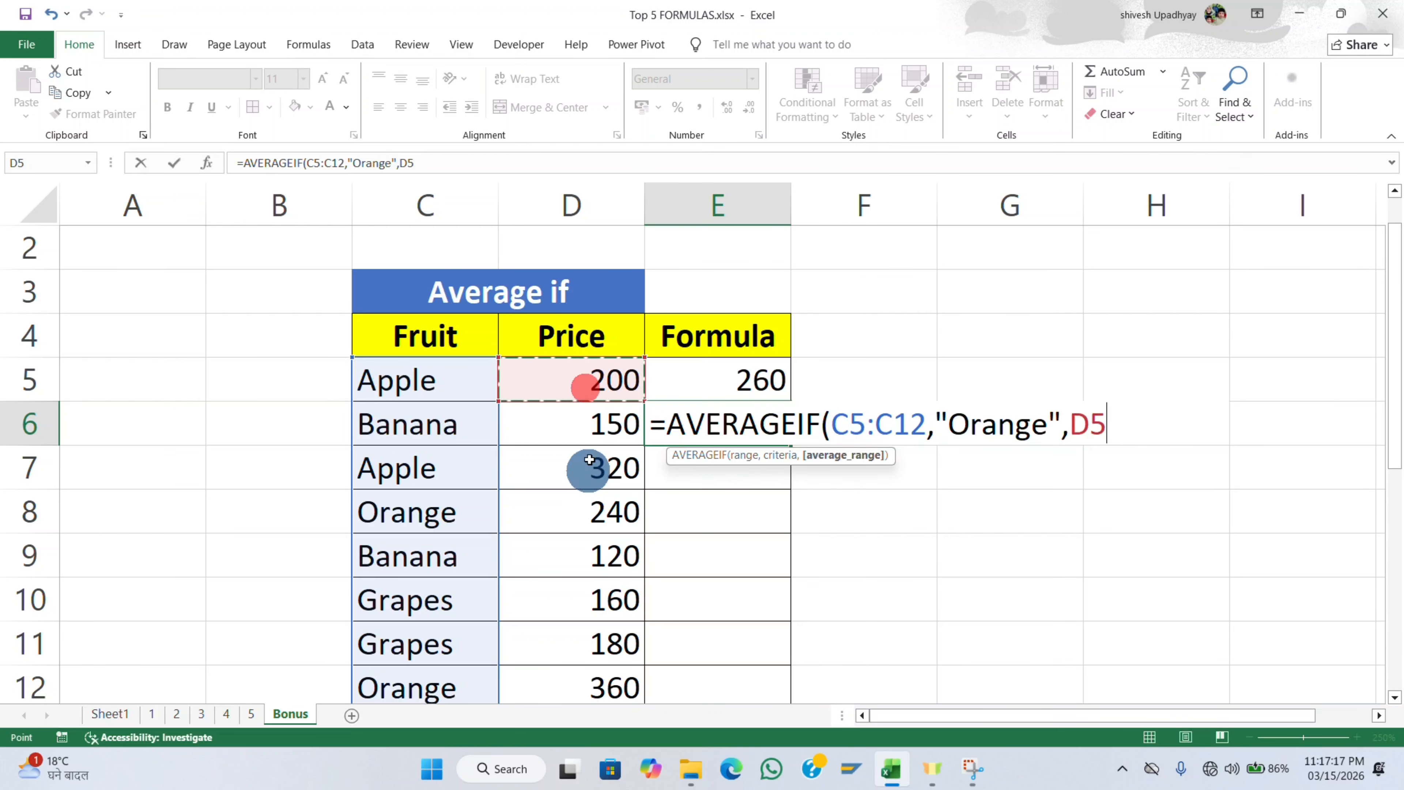
pyautogui.moveTo(589, 459); pyautogui.dragTo(576, 709)
pyautogui.press('Return')
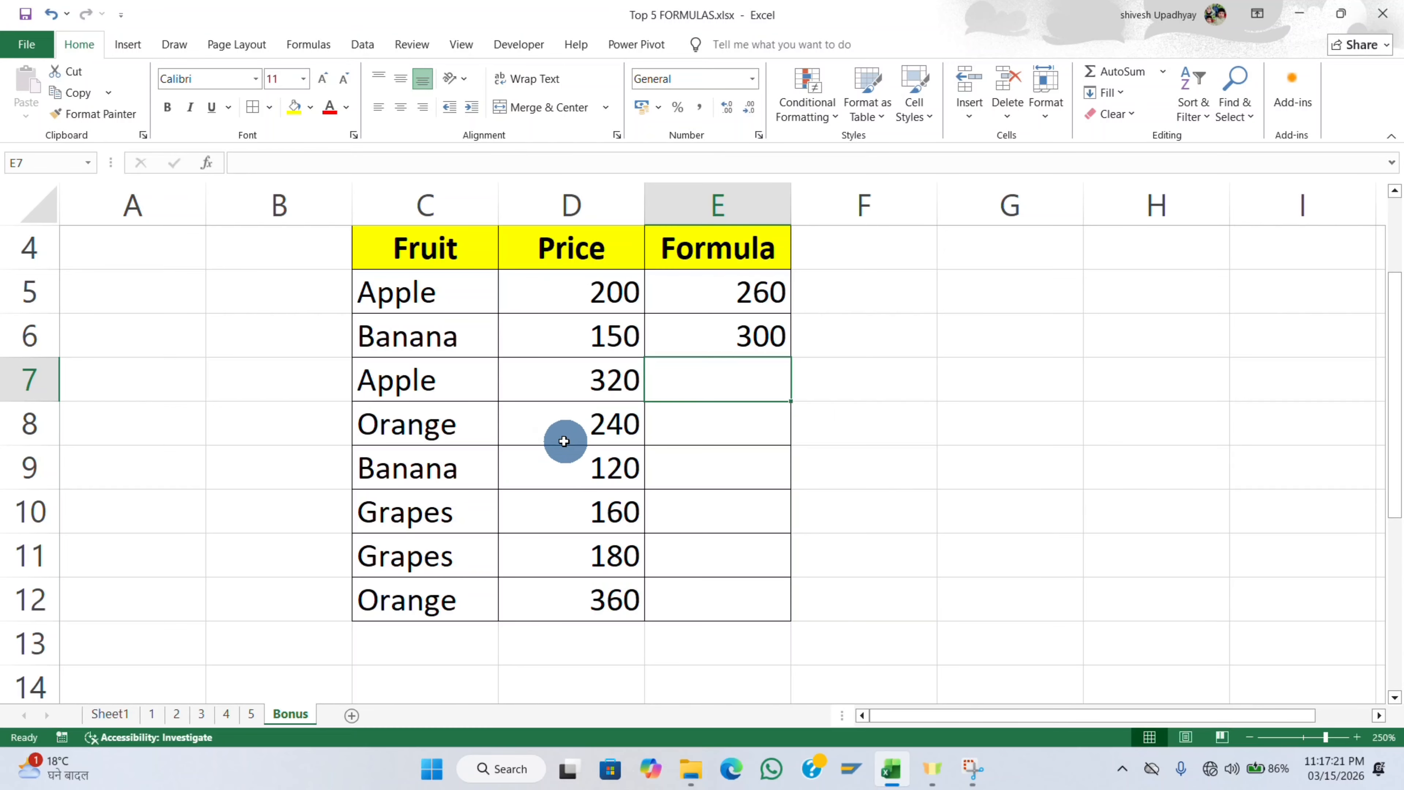
# Enter 600 in cell F9 and 2 in cell G9 beside the fruit table.
pyautogui.click(866, 461)
pyautogui.write('600')
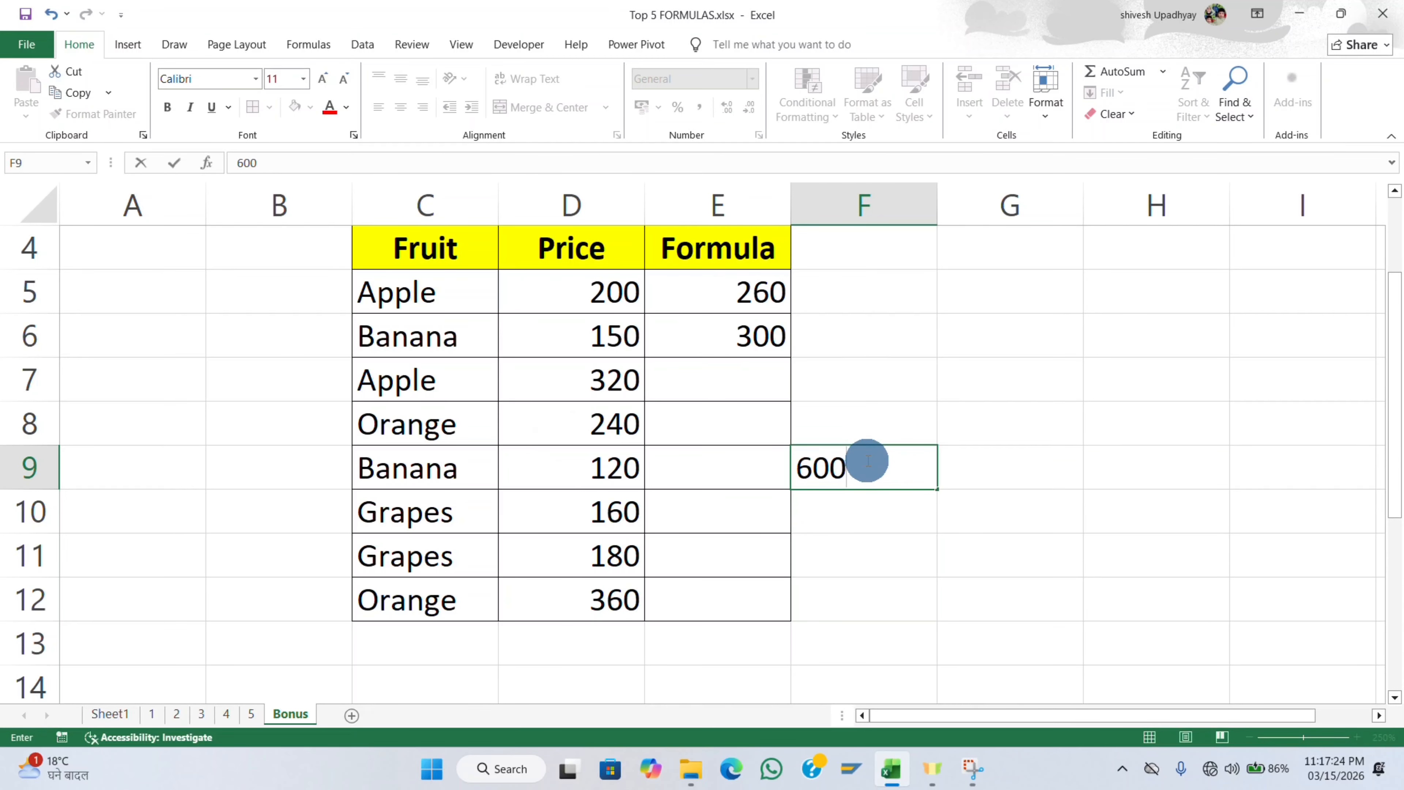
pyautogui.press('Return')
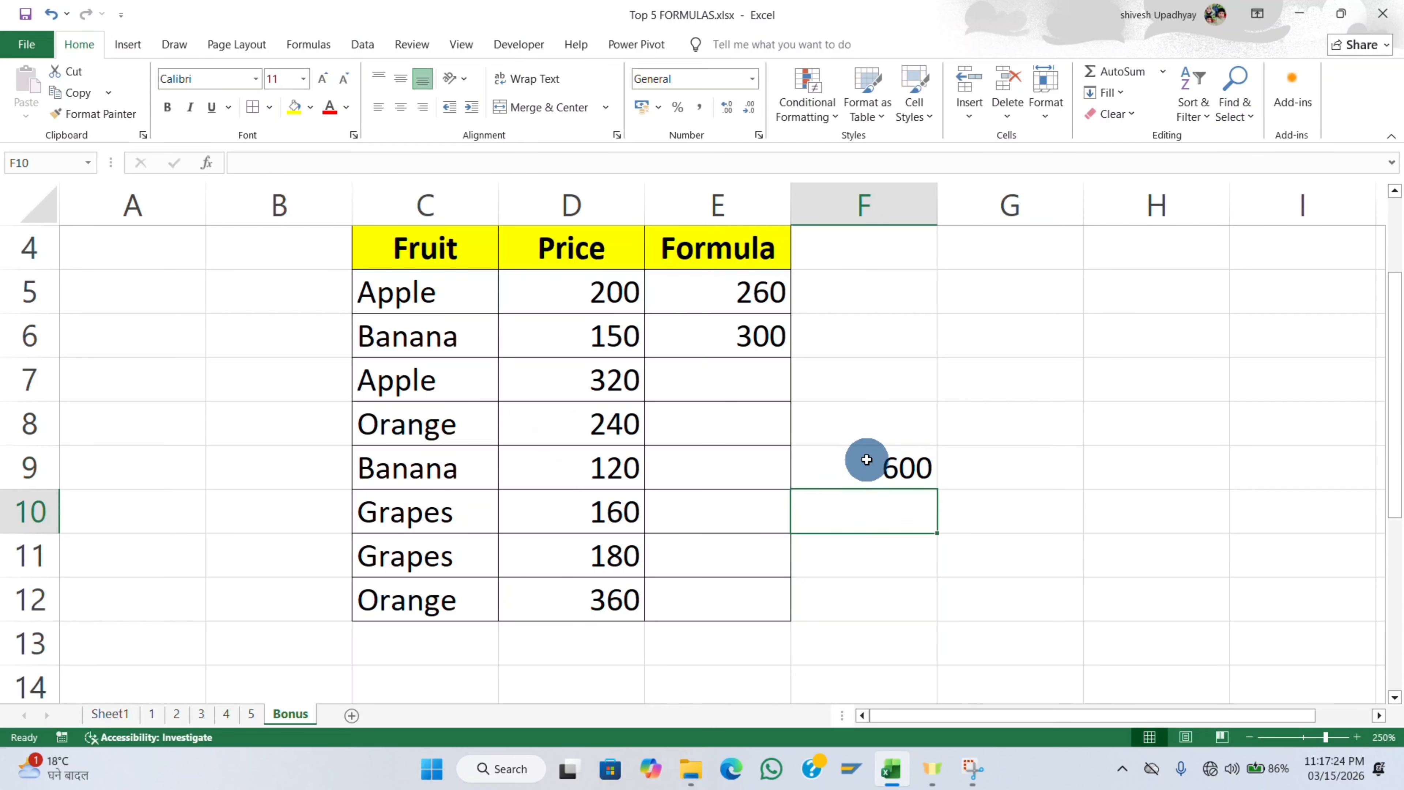
pyautogui.click(906, 467)
pyautogui.click(969, 464)
pyautogui.write('2')
pyautogui.press('Return')
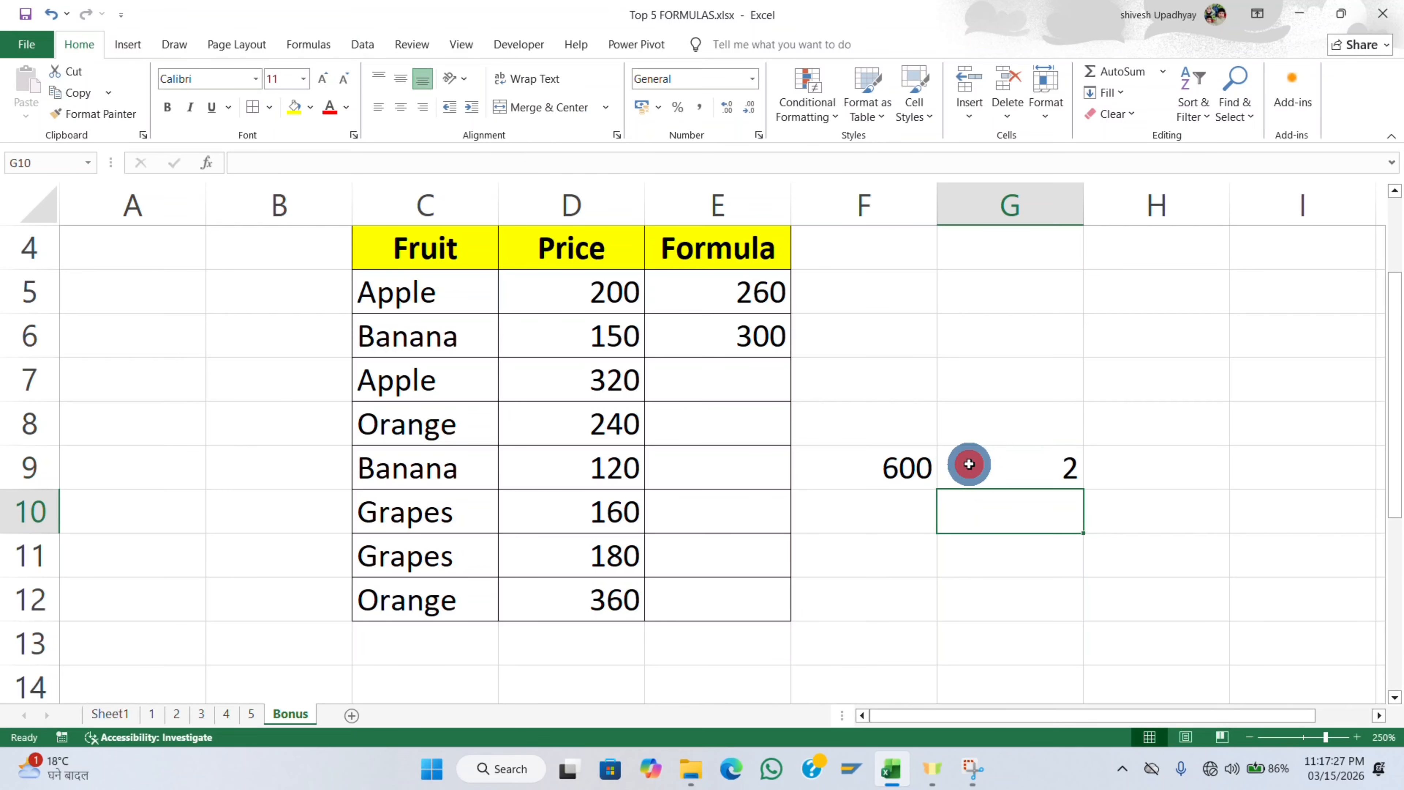
# Divide F9 by G9 with a formula in cell H9.
pyautogui.click(1115, 448)
pyautogui.write('=')
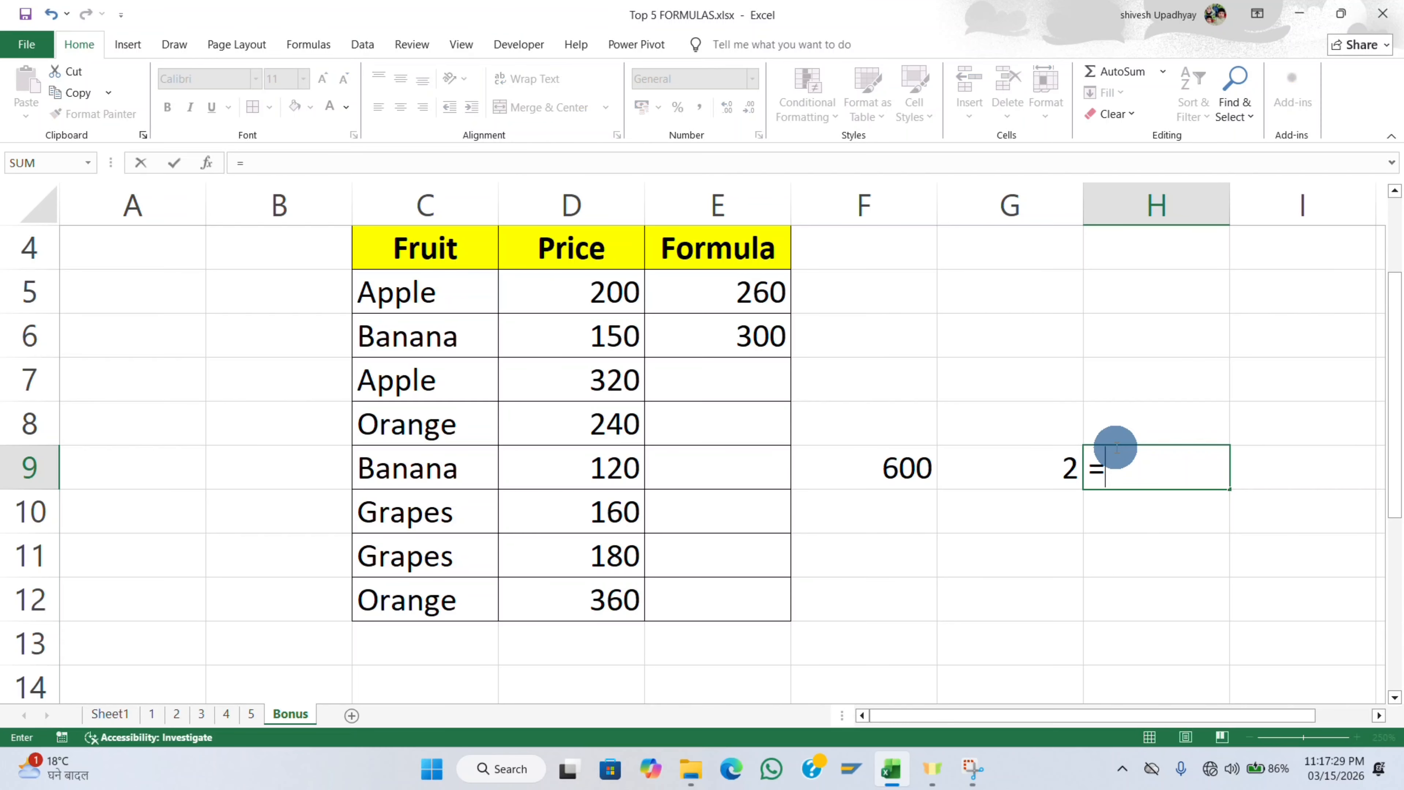
pyautogui.click(921, 466)
pyautogui.write('/')
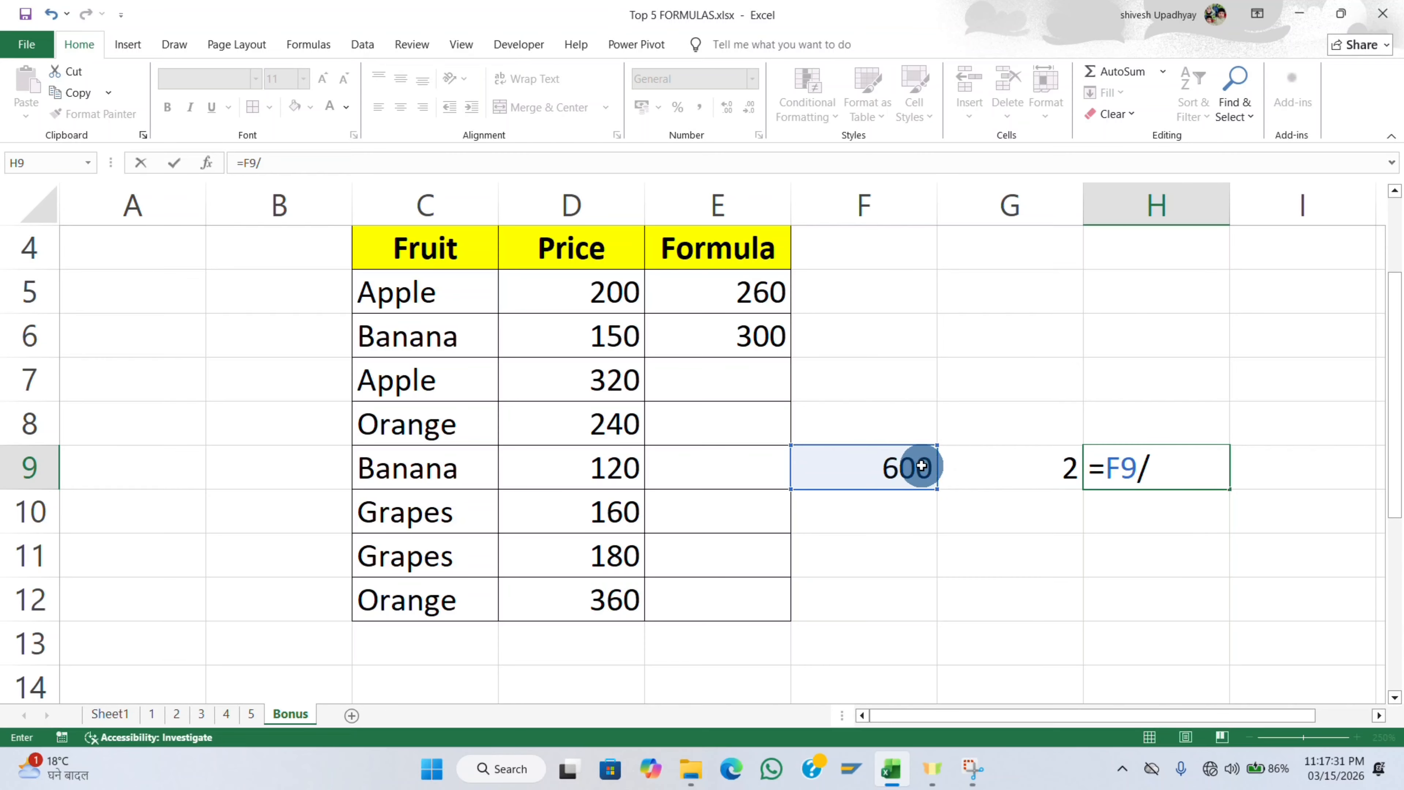
pyautogui.click(1008, 463)
pyautogui.press('Return')
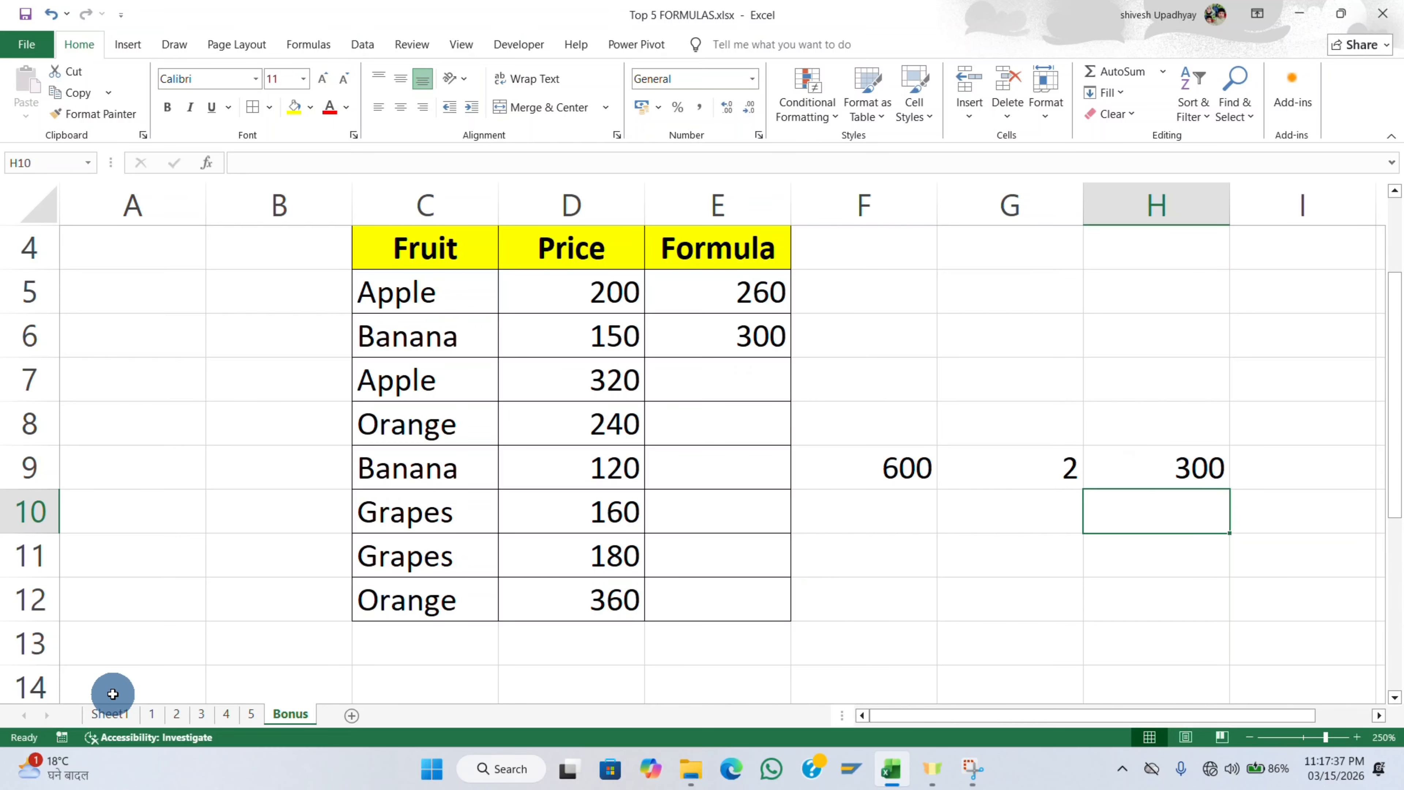
# On Sheet1, enter If in B2 and Vlookup in B3 of the Top 5 Formulas list.
pyautogui.click(113, 714)
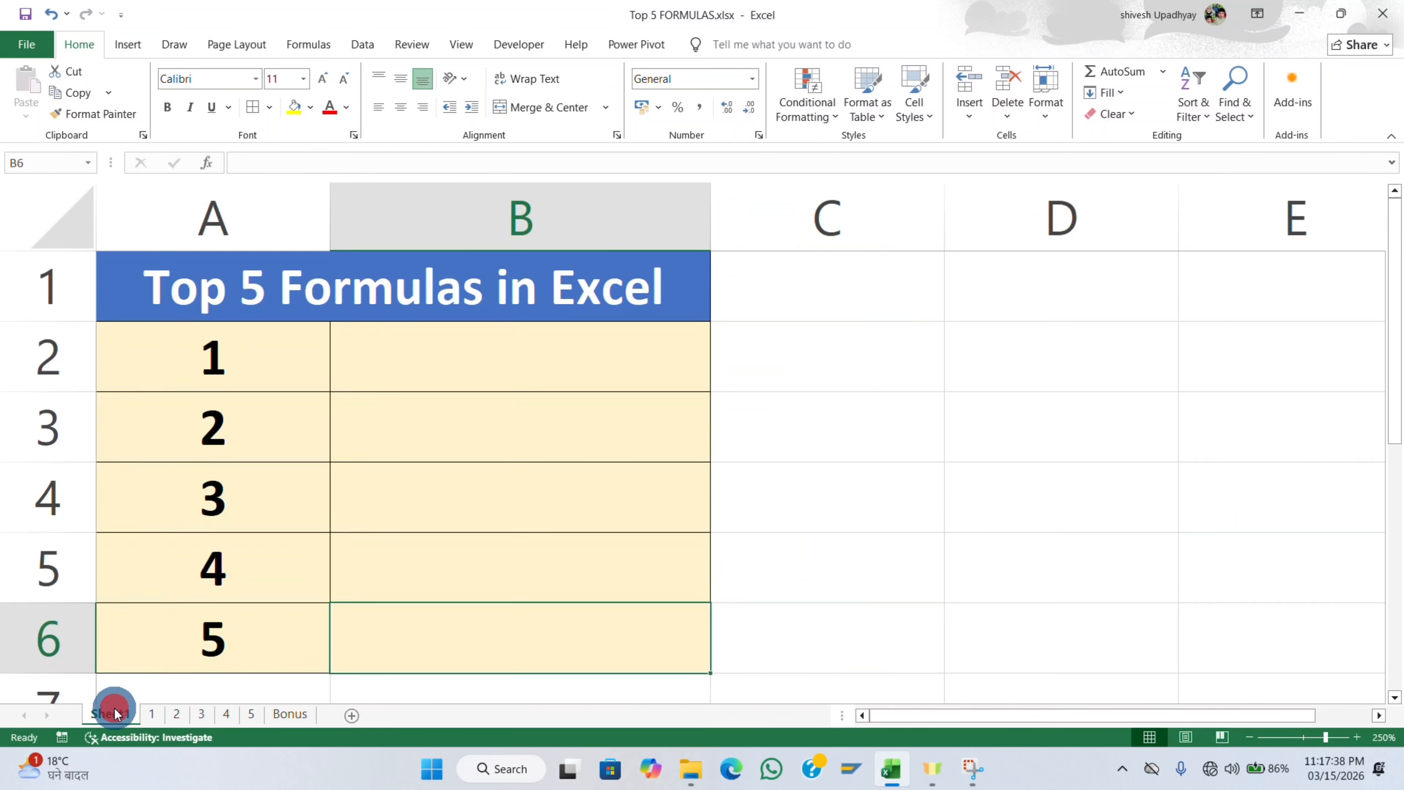
pyautogui.click(493, 344)
pyautogui.write('If')
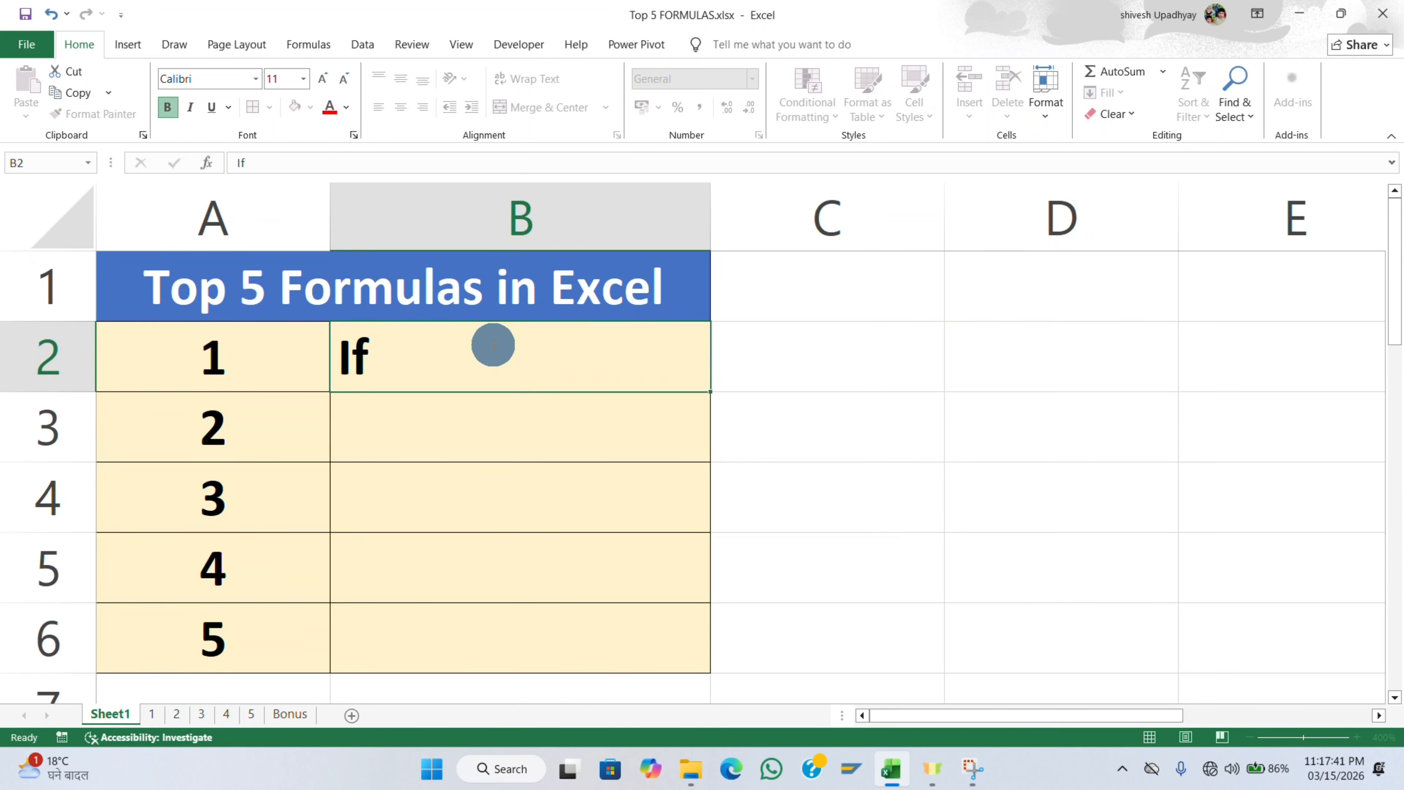
pyautogui.press('Return')
pyautogui.write('Vlo')
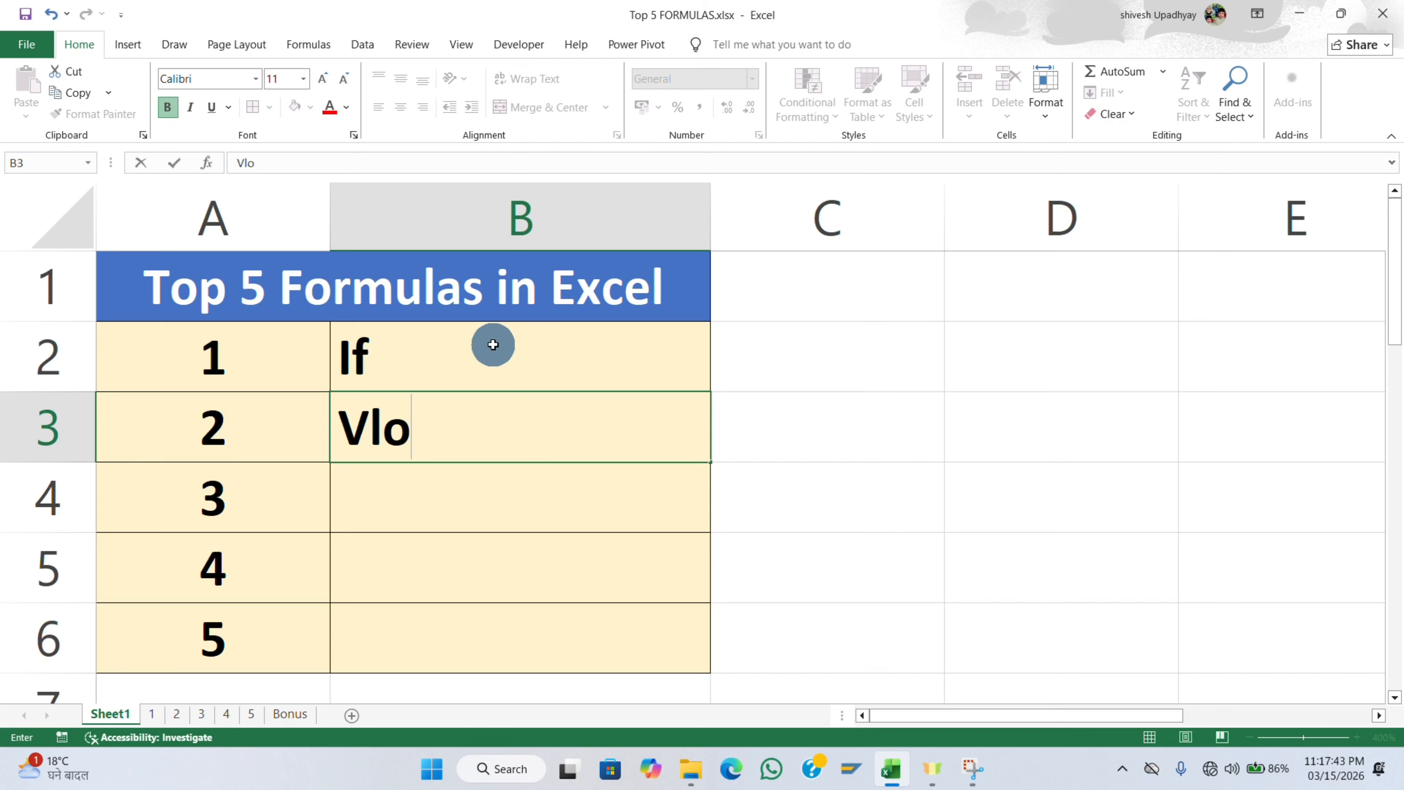
pyautogui.write('okup')
pyautogui.press('Return')
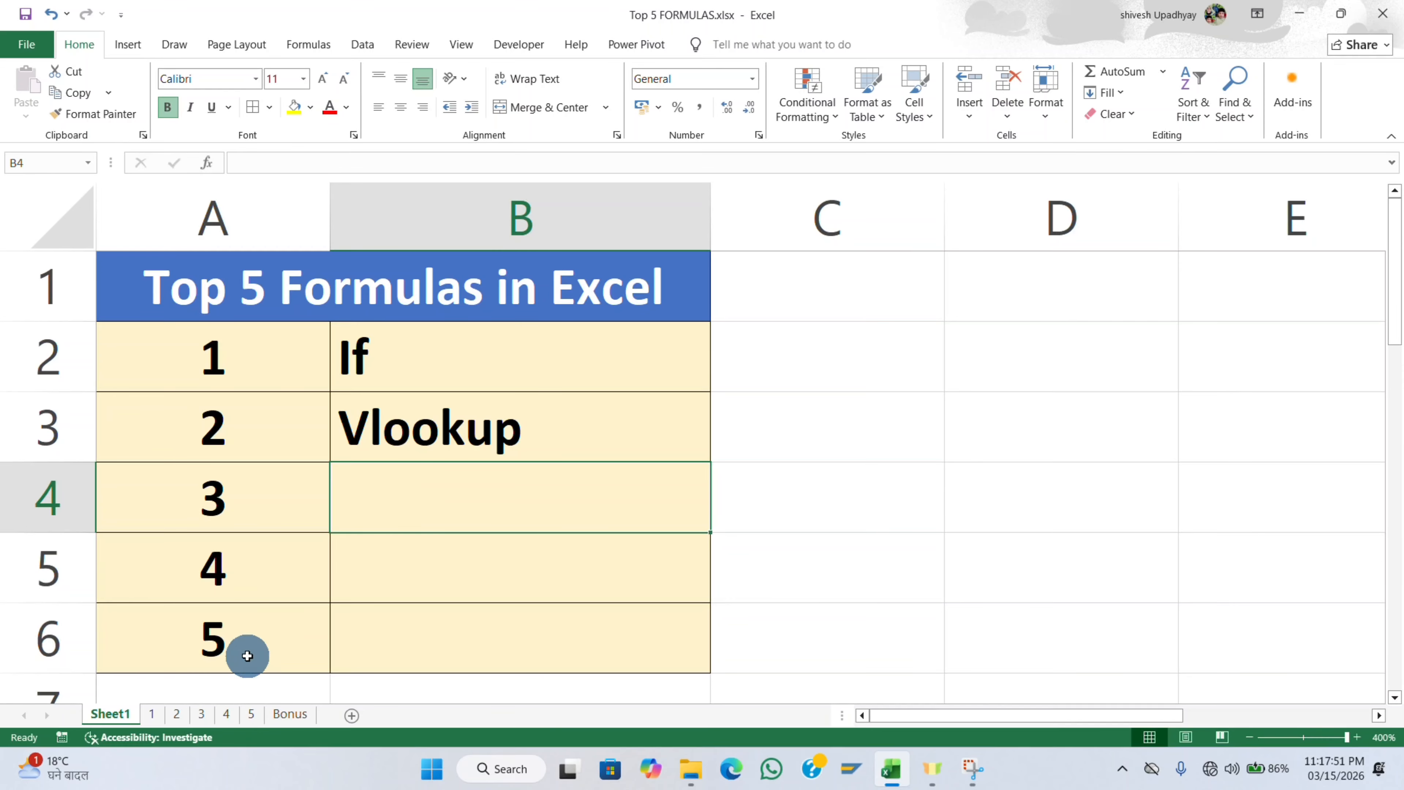
# Check the formula shown on sheet 3 and enter Concatenate in B4 of Sheet1.
pyautogui.click(193, 714)
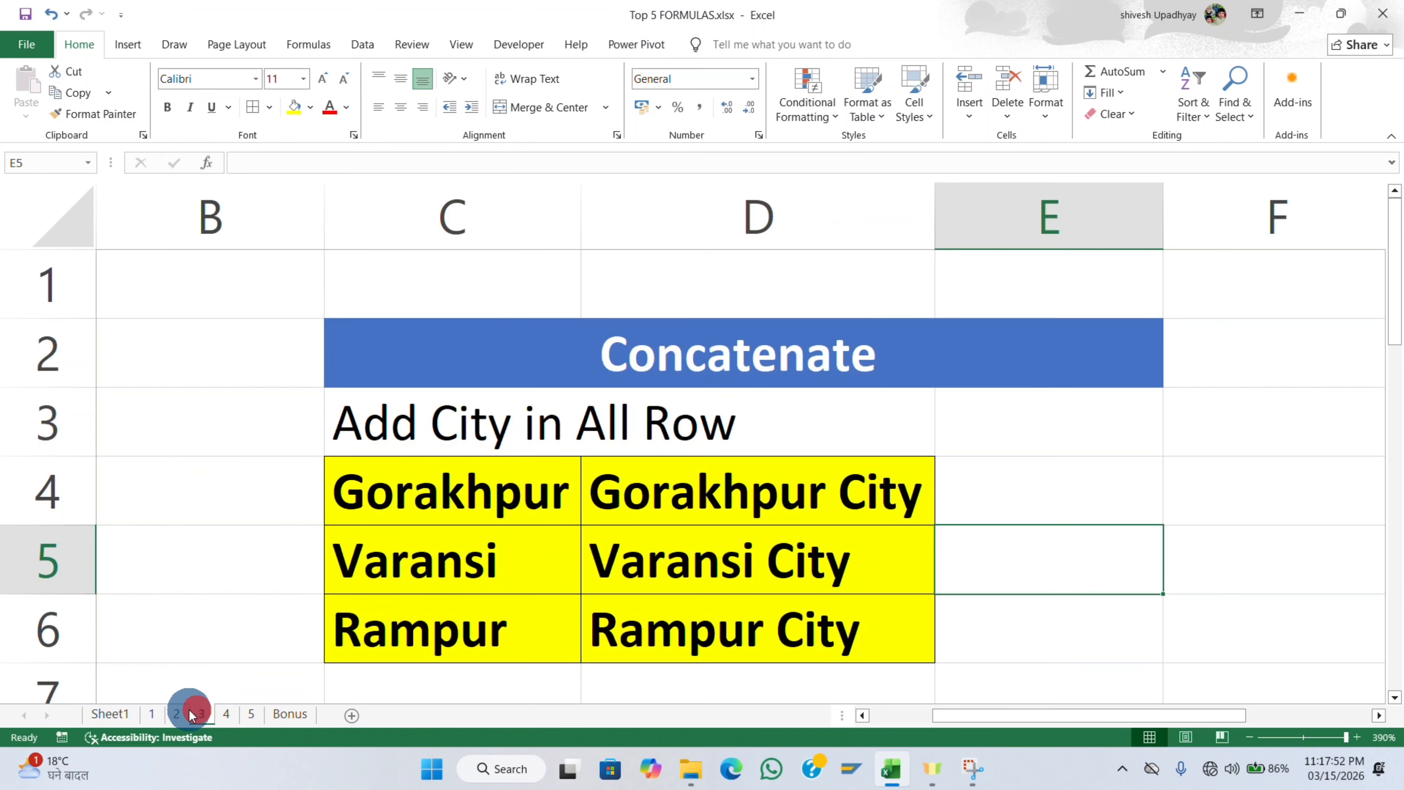
pyautogui.click(119, 713)
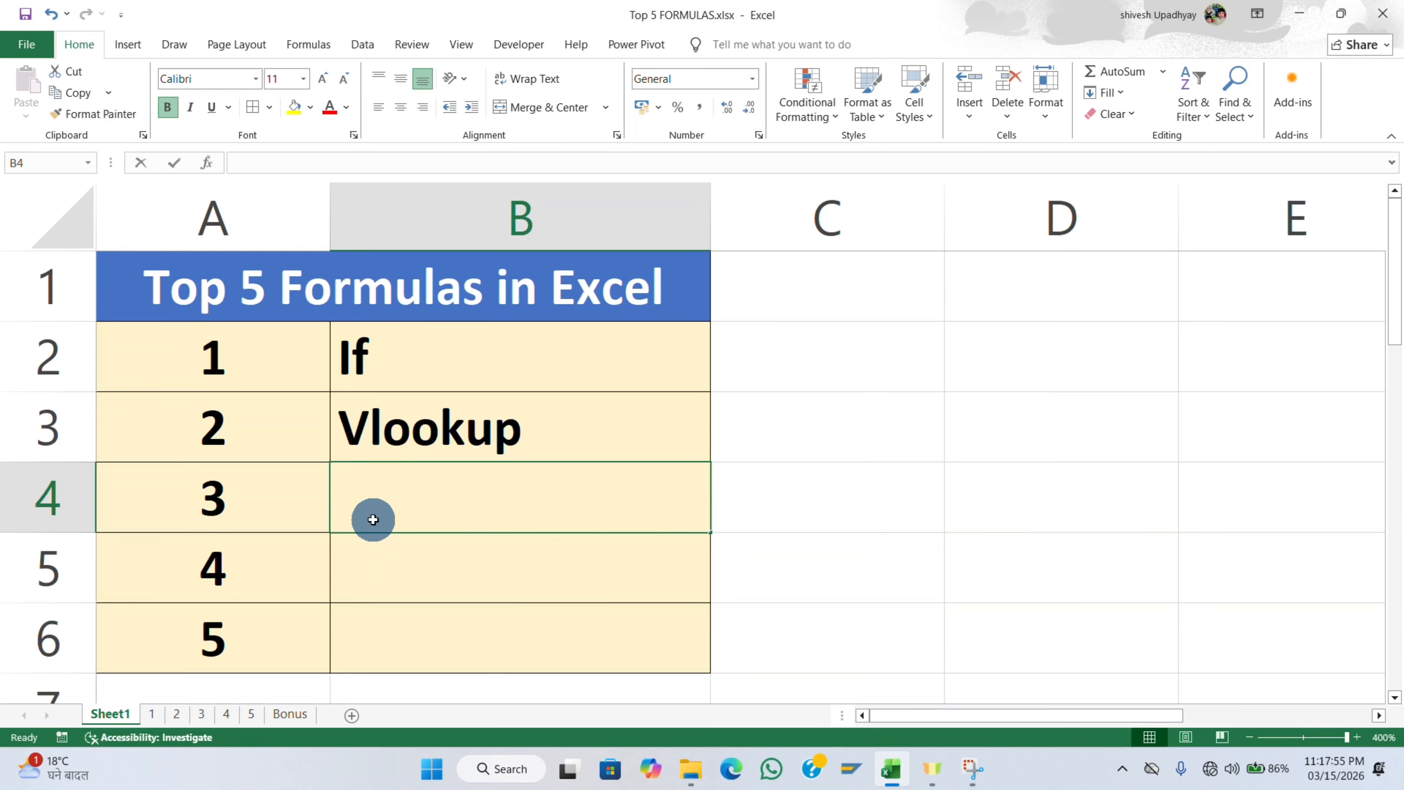
pyautogui.write('Concatenate')
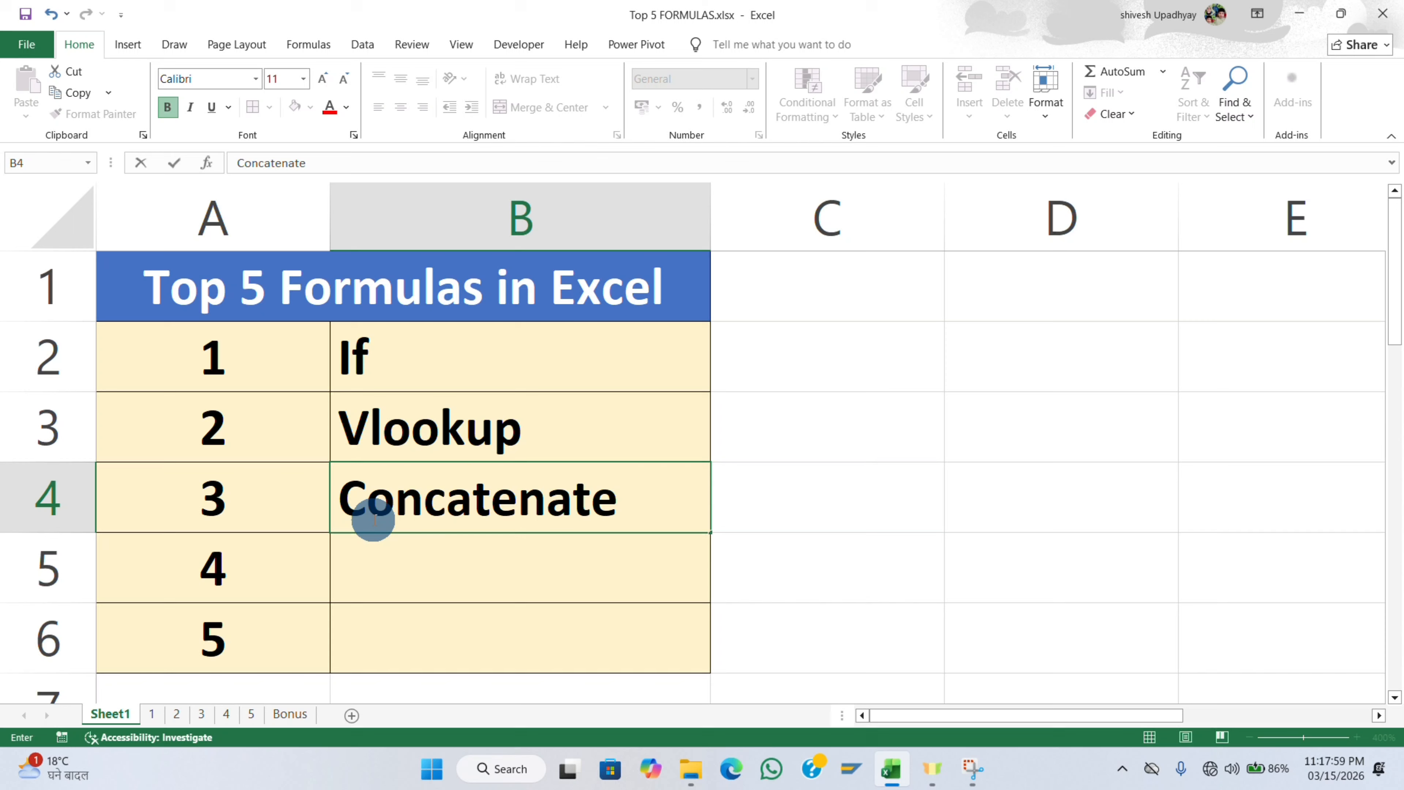
pyautogui.press('Return')
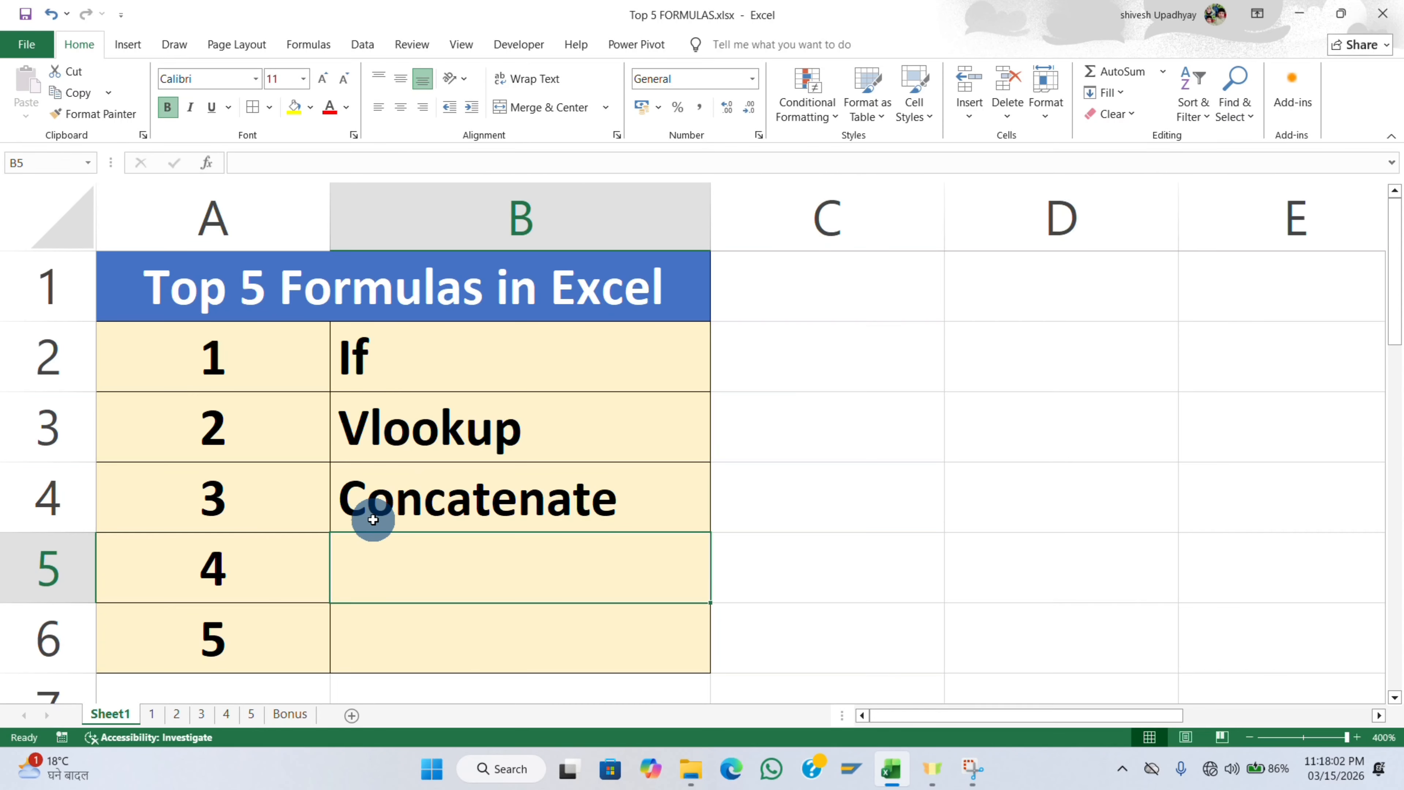
# Enter Row in B5 and COuntif in B6 of the formulas list.
pyautogui.write('C')
pyautogui.press('BackSpace')
pyautogui.press('BackSpace')
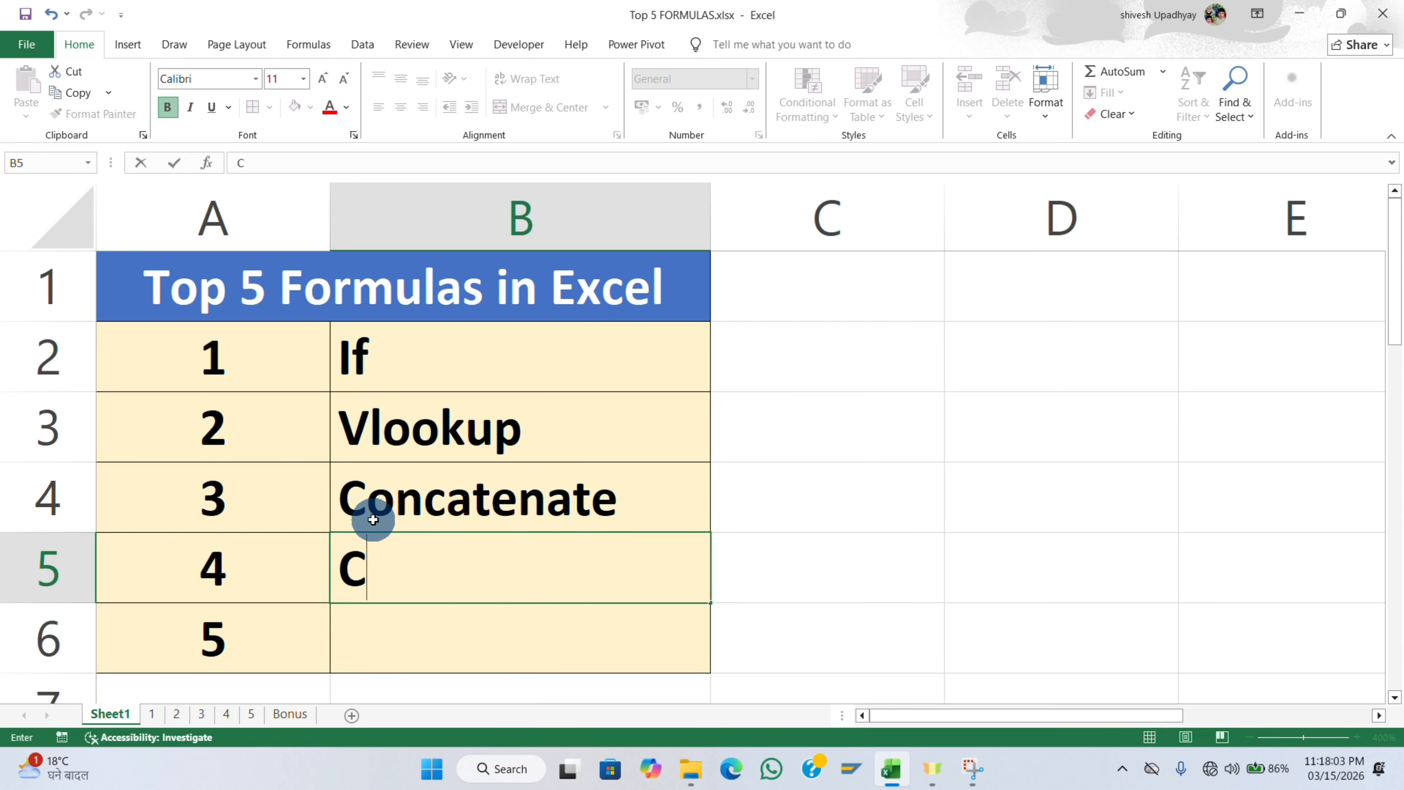
pyautogui.write('Row')
pyautogui.press('Return')
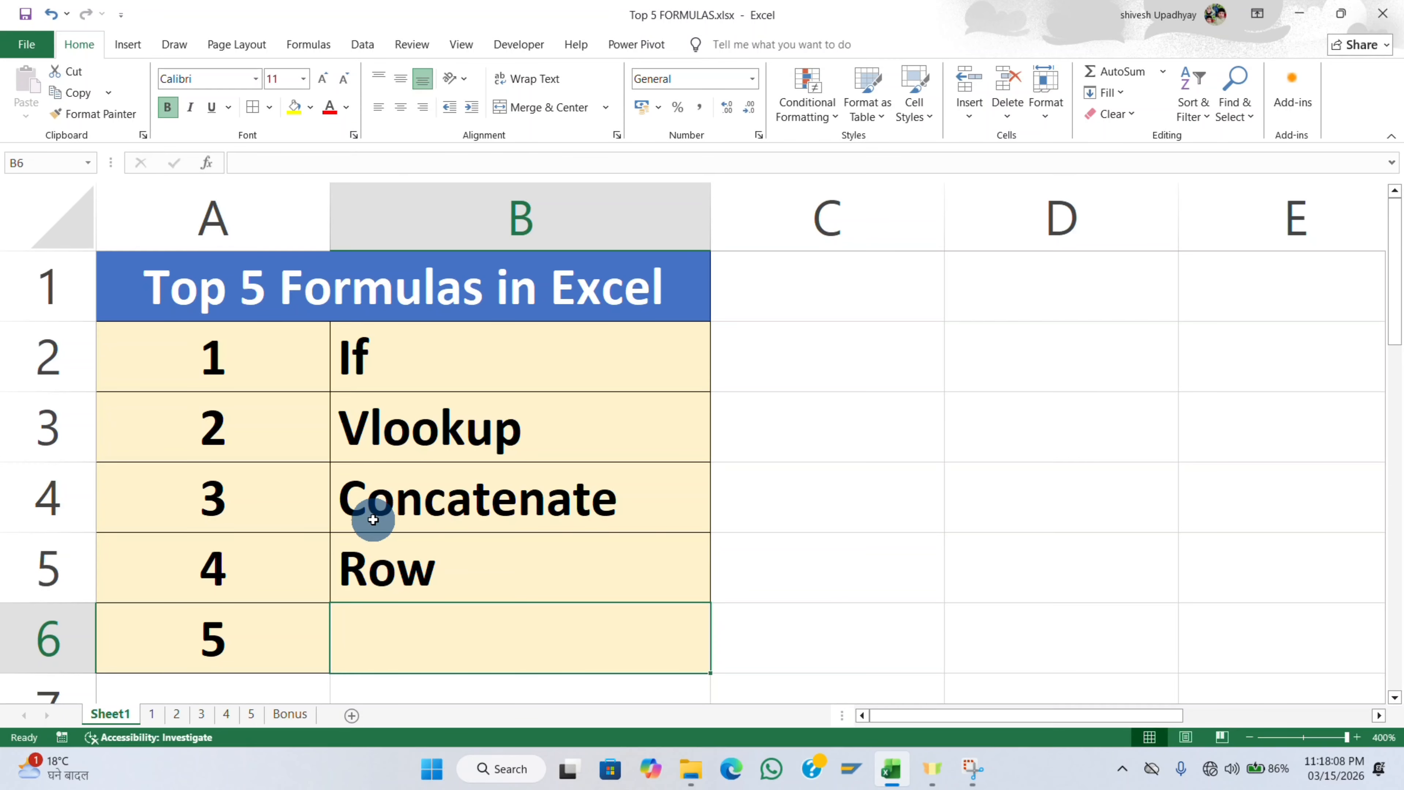
pyautogui.write('COun')
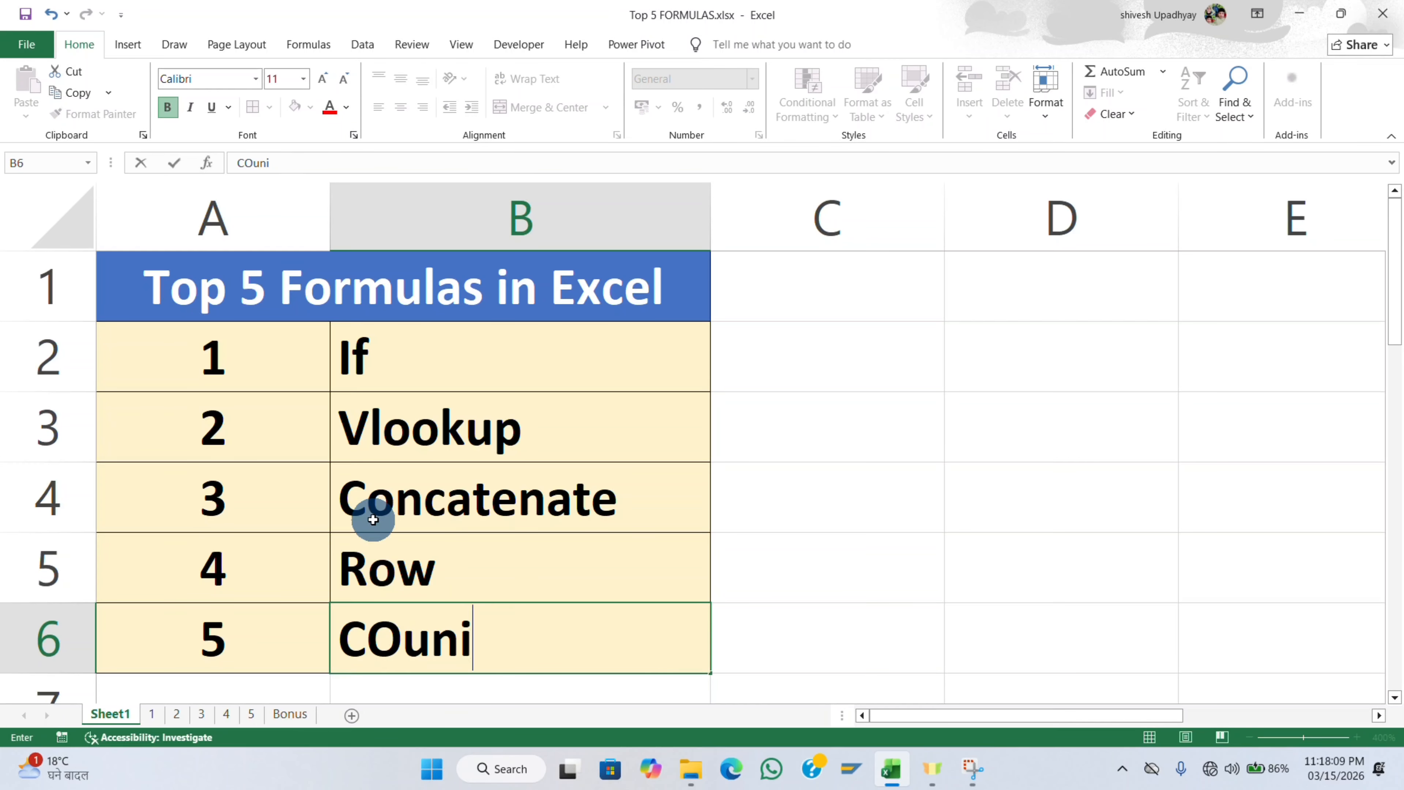
pyautogui.write('tif')
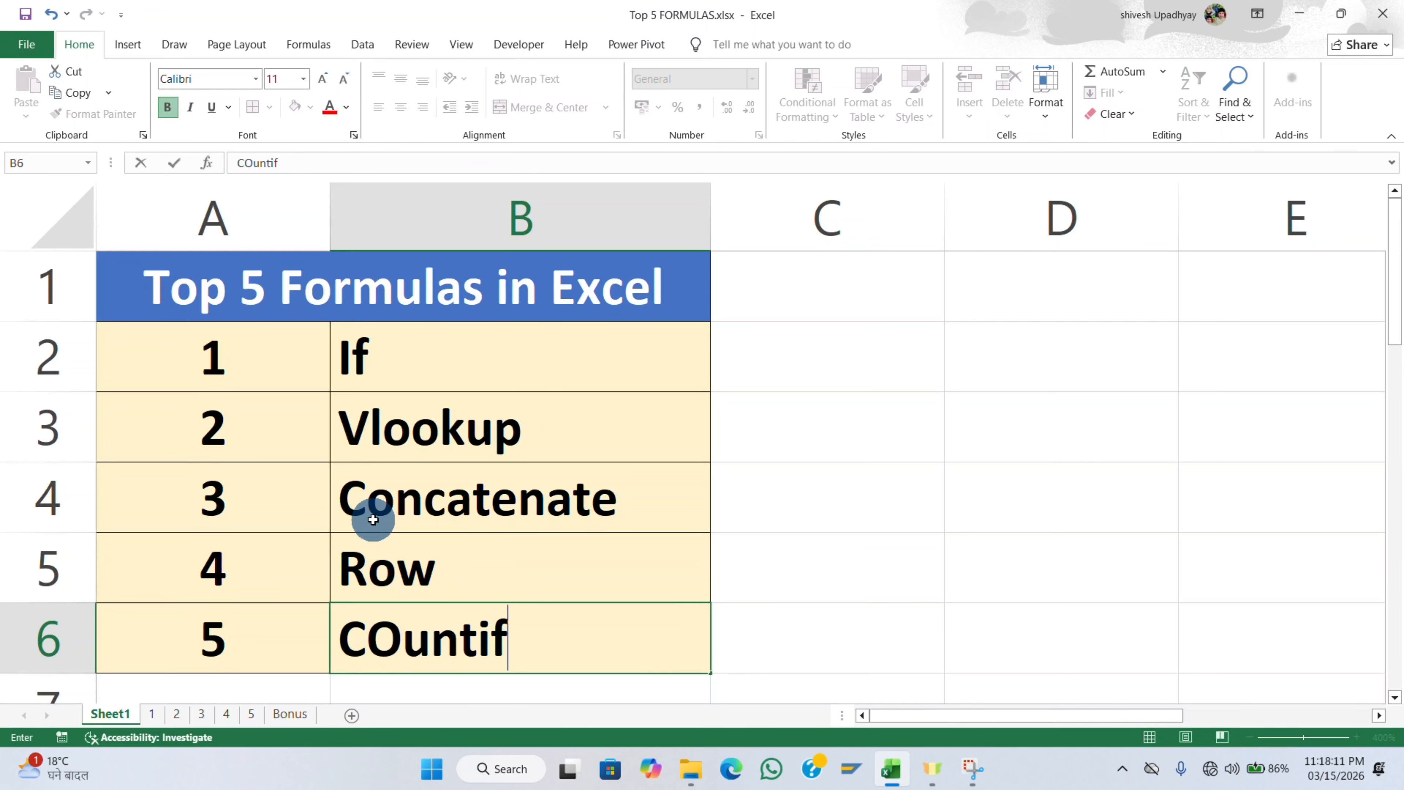
# Move the COuntif text from B6 to B5, replacing the Row entry.
pyautogui.click(412, 630)
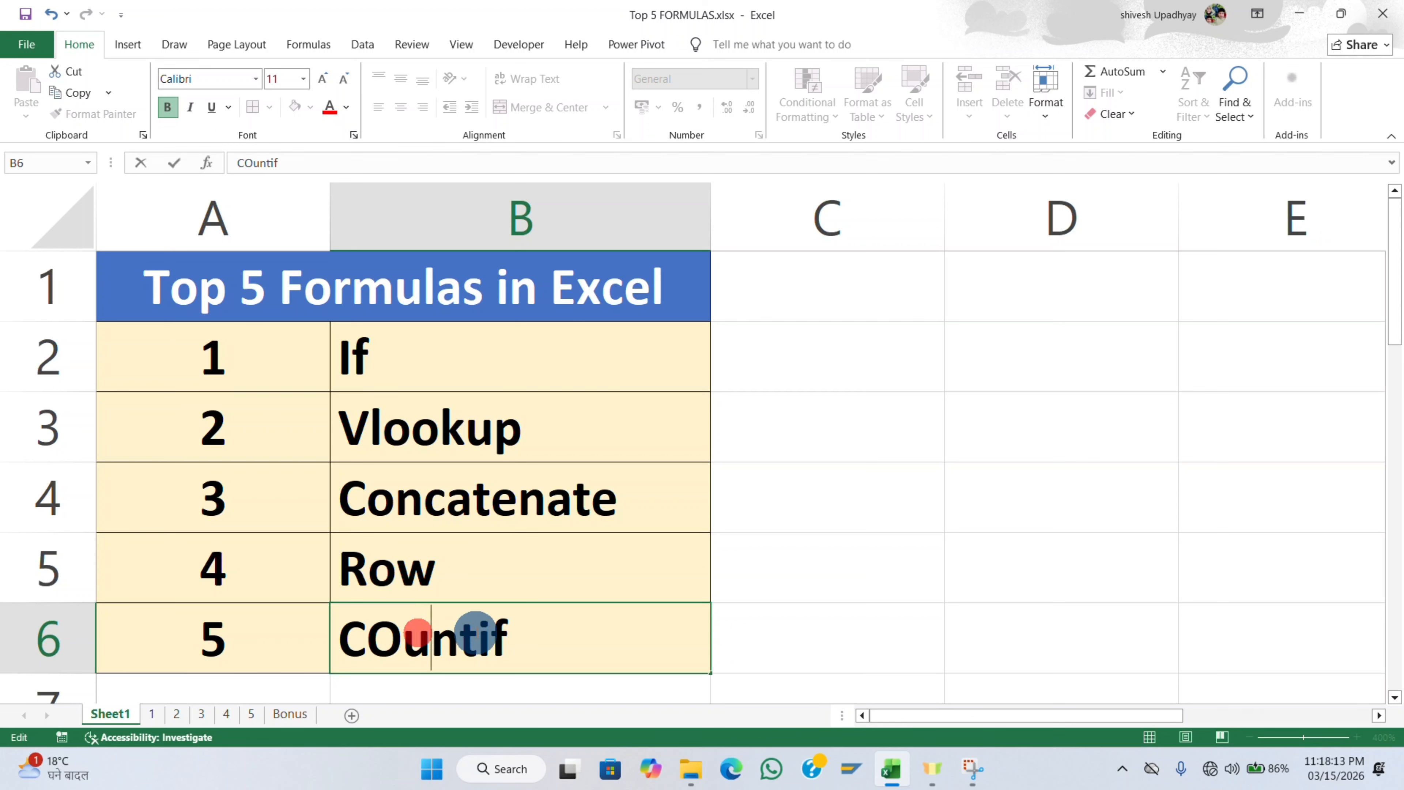
pyautogui.click(487, 636)
pyautogui.moveTo(524, 635)
pyautogui.mouseDown()
pyautogui.moveTo(337, 640)
pyautogui.moveTo(531, 639)
pyautogui.mouseUp()
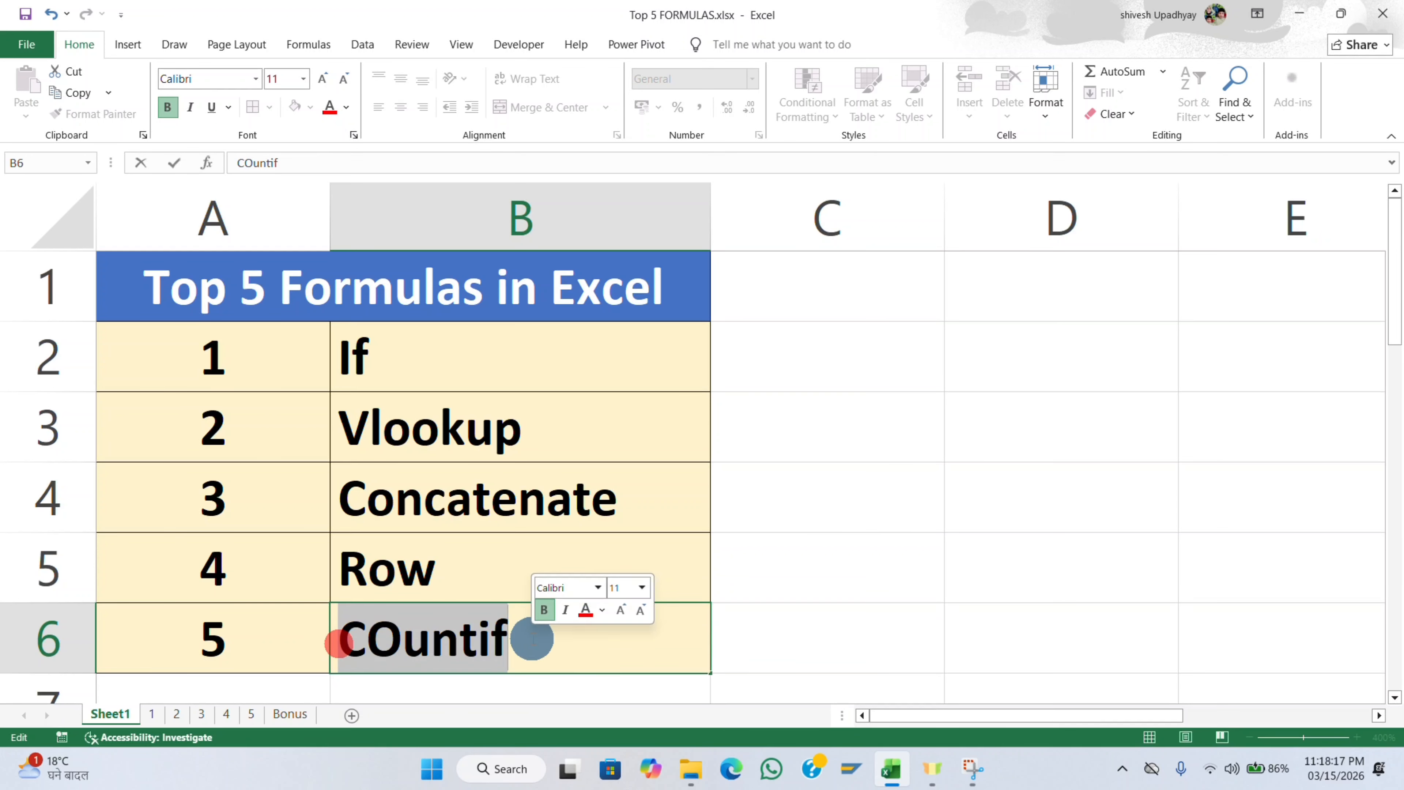
pyautogui.hotkey('ctrl', 'x')
pyautogui.click(479, 567)
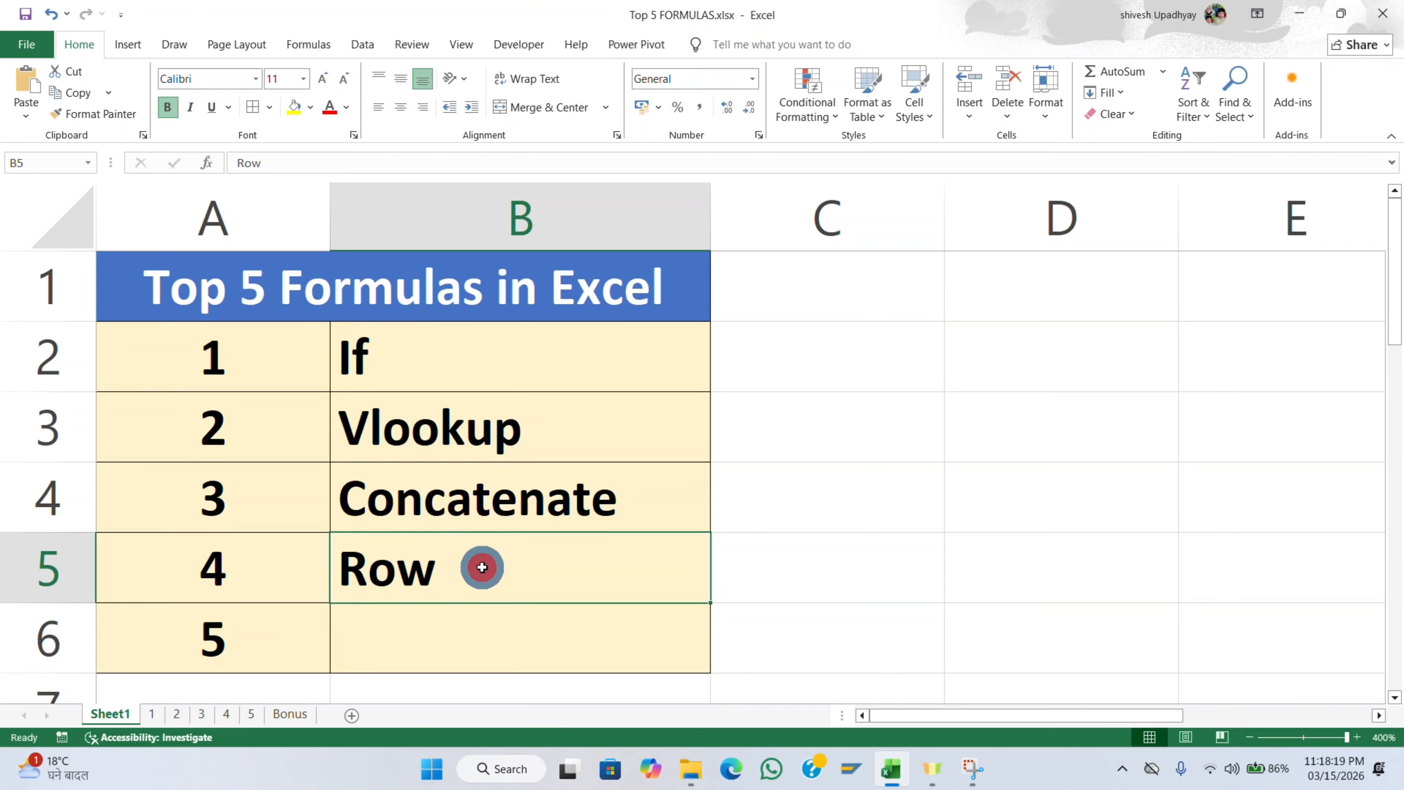
pyautogui.hotkey('ctrl', 'v')
# Enter Row in B6 as the fifth formula in the list.
pyautogui.click(447, 652)
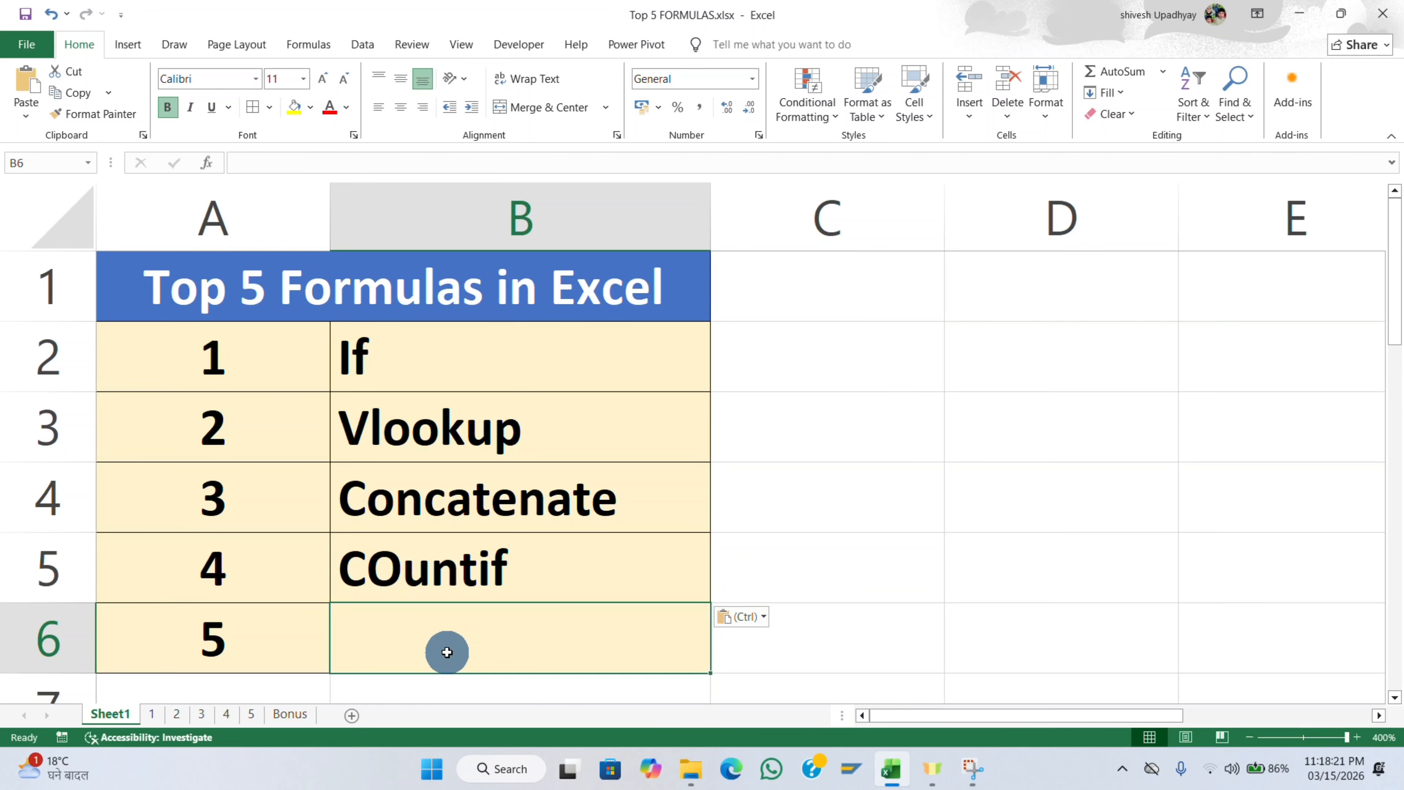
pyautogui.write('Row')
pyautogui.press('Return')
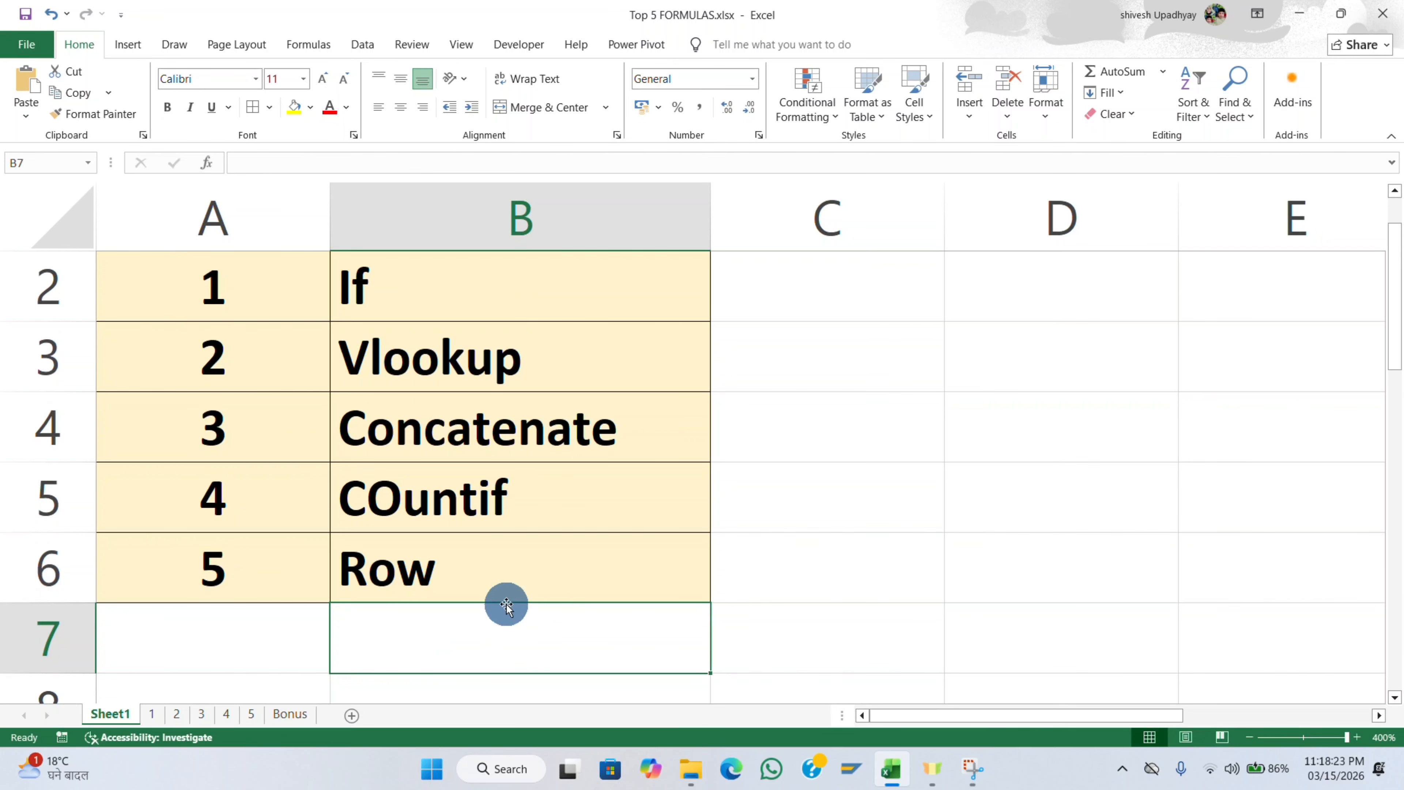